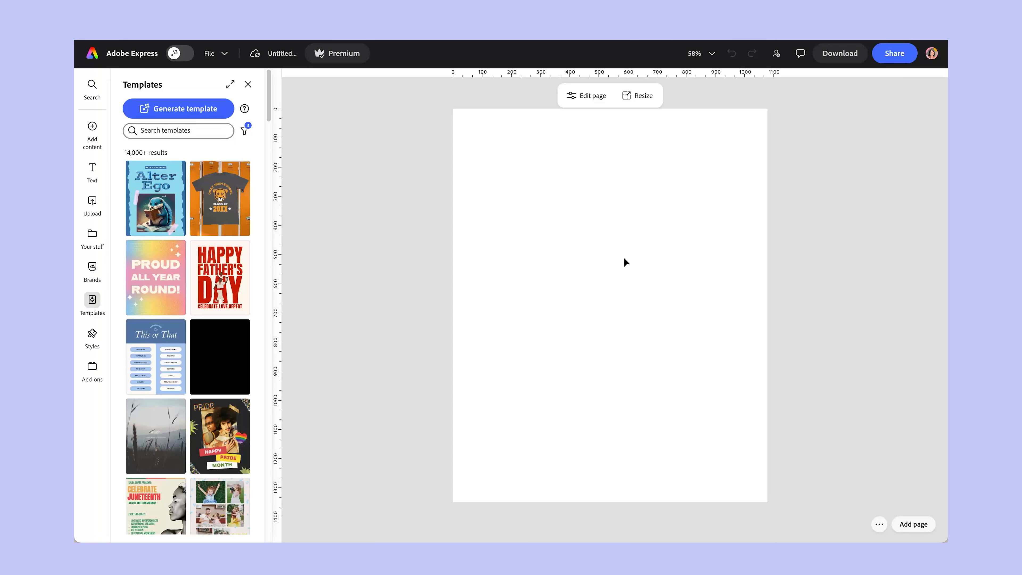
Set the blank page's background to the custom pale cream color #FFF5D4.
click(248, 84)
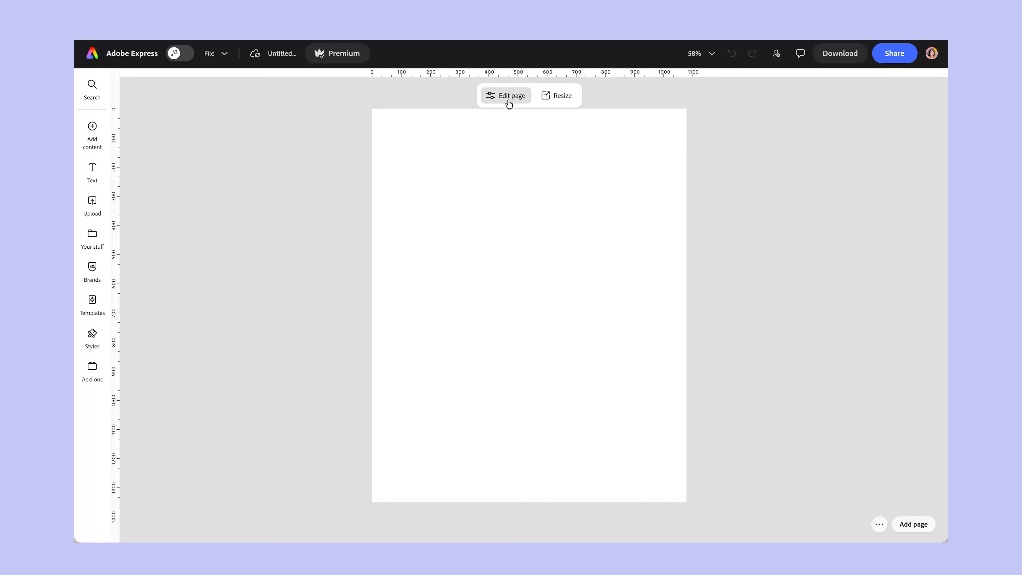
click(506, 96)
click(130, 288)
scroll(239, 369, down, 5)
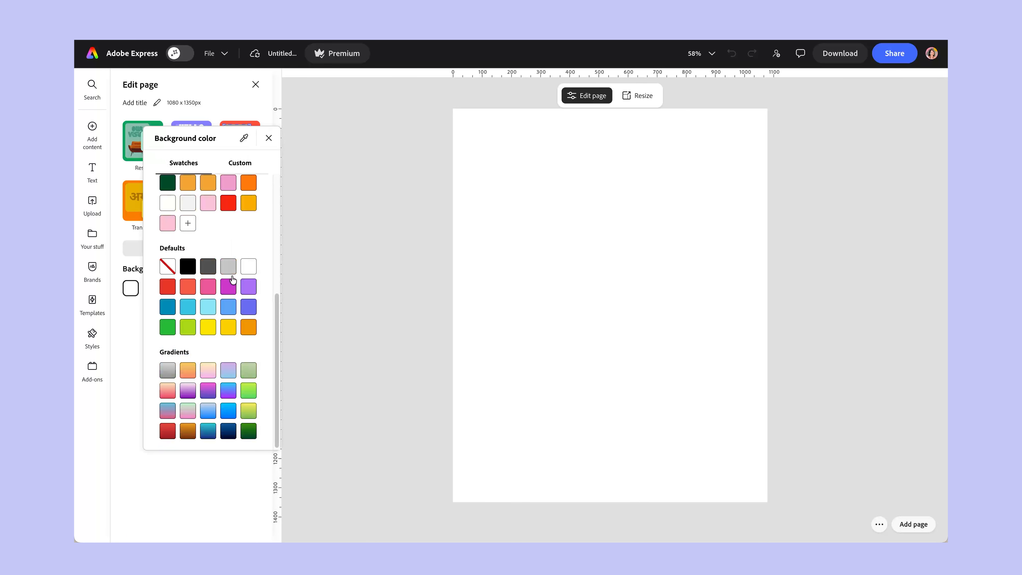
click(187, 183)
click(241, 165)
click(184, 283)
drag(182, 282, 169, 257)
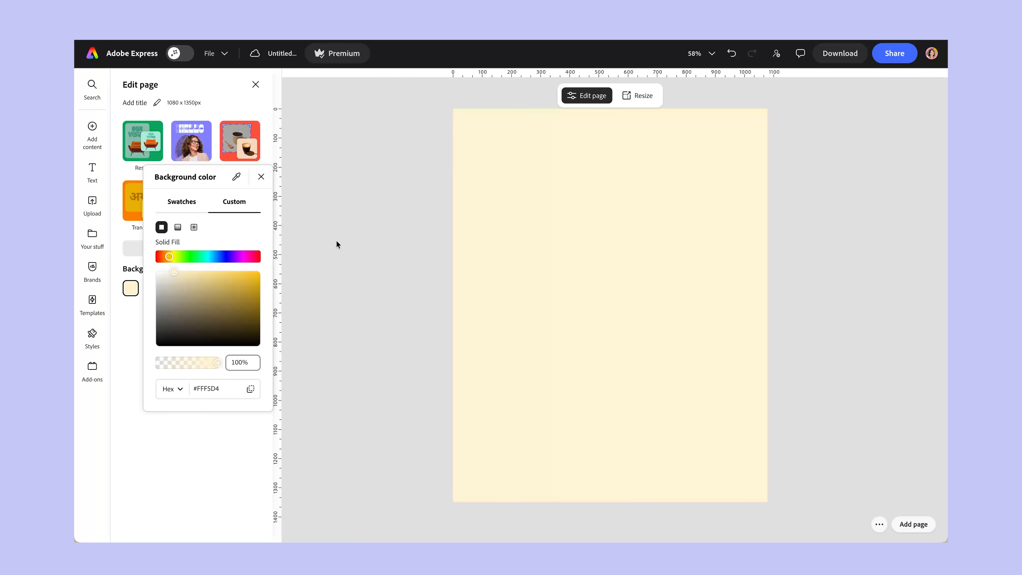
click(348, 241)
Browse the Elements library's design asset, background, shape and icon categories.
click(98, 138)
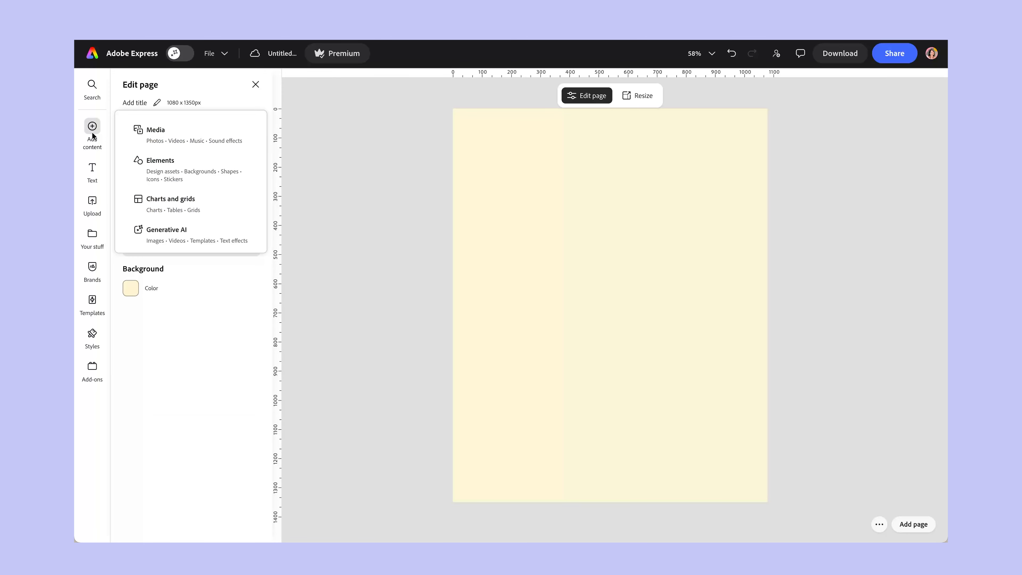
click(149, 172)
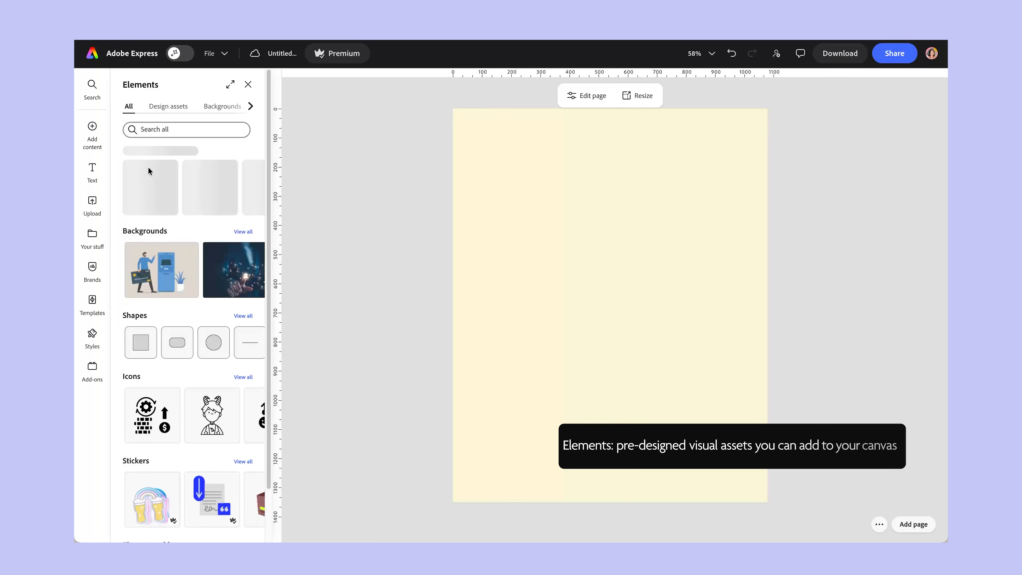
click(163, 106)
click(251, 106)
click(202, 106)
click(155, 110)
click(236, 107)
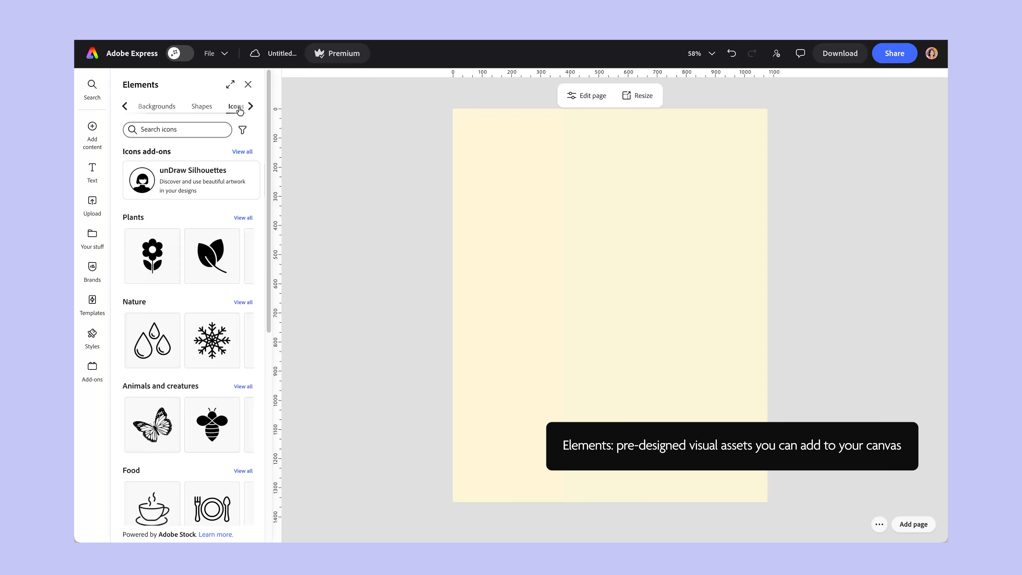
click(122, 106)
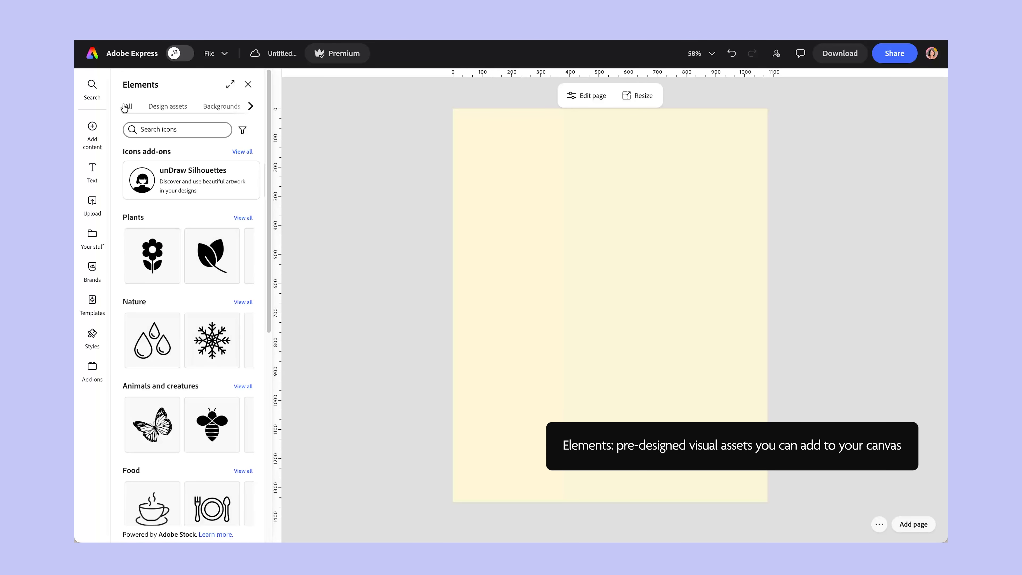
Search the design assets for "grid texture" and mark the first two results as favorites.
click(168, 109)
click(194, 130)
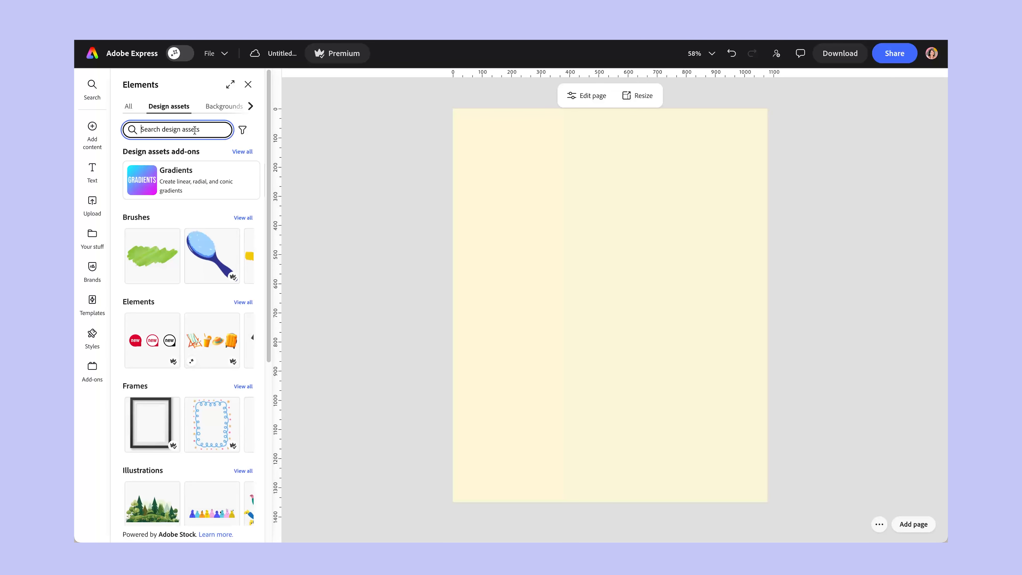
text(grid texture)
key(Return)
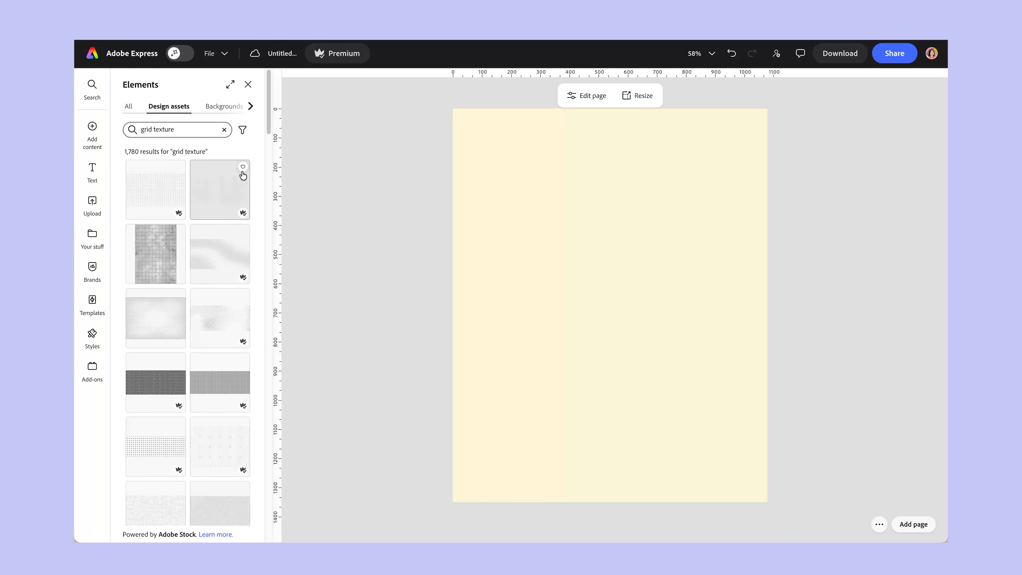
drag(269, 126, 286, 162)
click(242, 166)
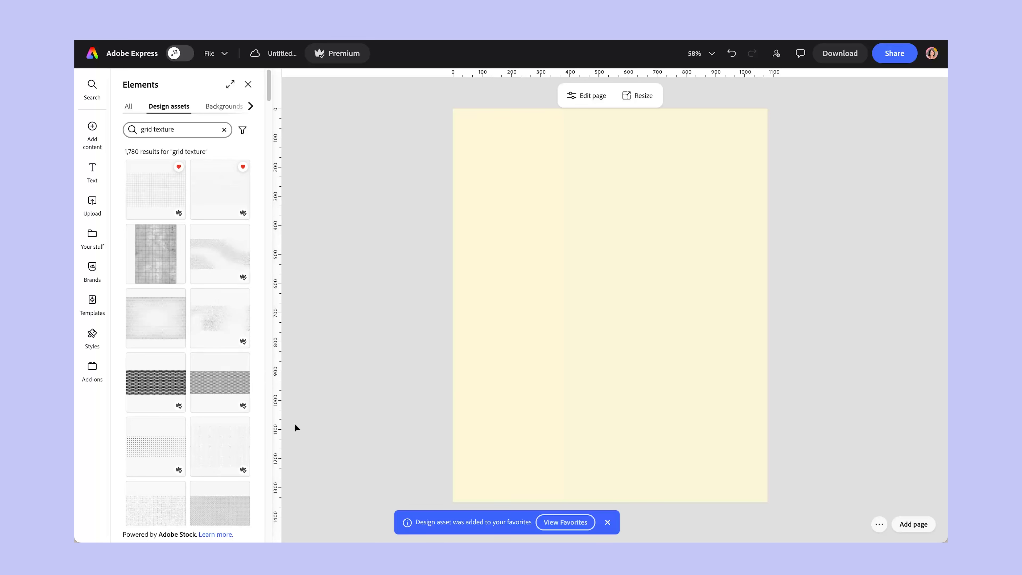
Add the first favorited grid texture to the page and enlarge it to about the page width, aligned with the page's upper edge.
scroll(228, 380, down, 5)
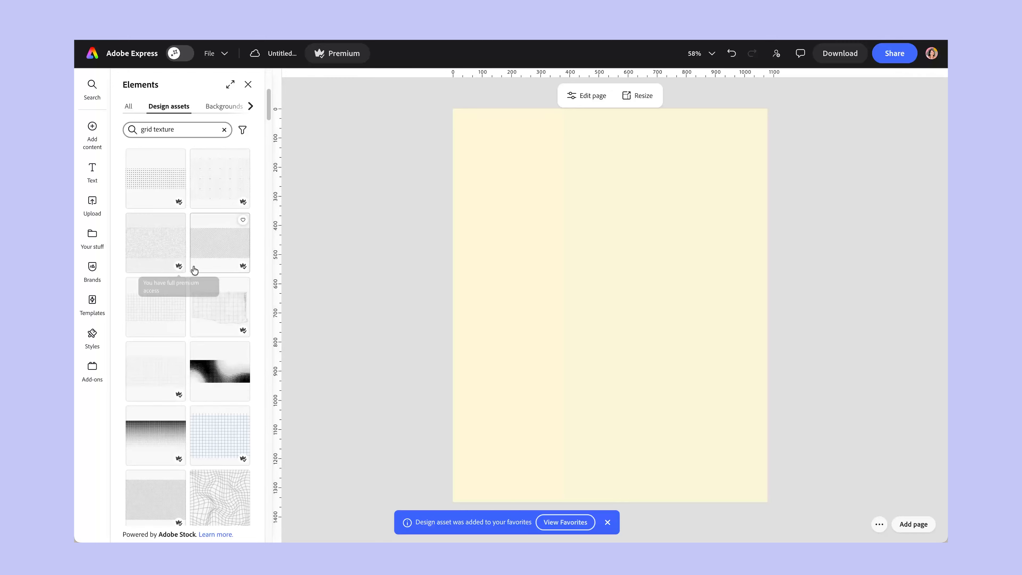
scroll(228, 365, down, 2)
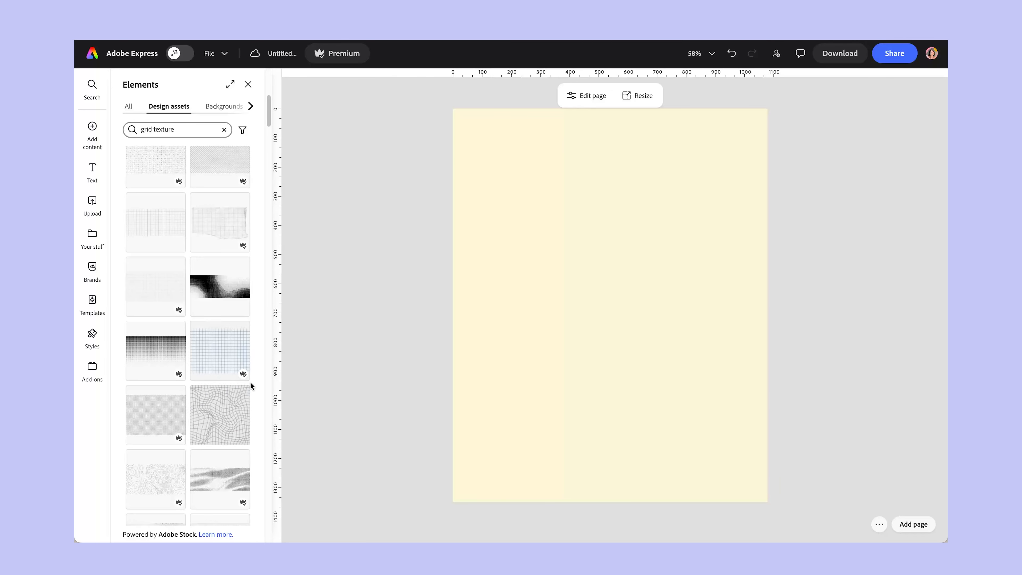
scroll(228, 358, down, 4)
scroll(221, 356, up, 10)
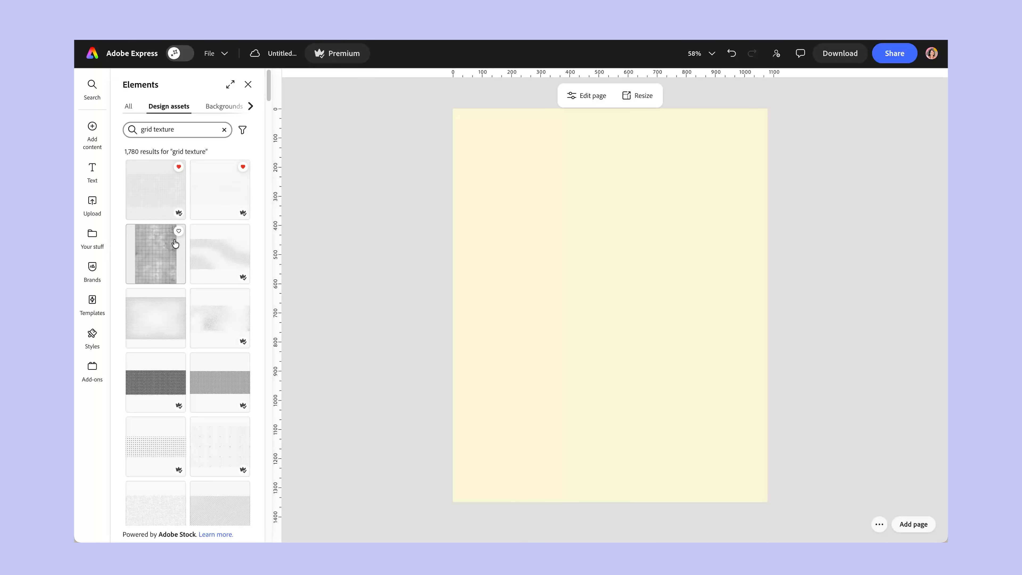
click(156, 209)
drag(657, 279, 876, 154)
drag(655, 235, 551, 201)
Try extending the grid downward to cover the full page height, and undo the change.
drag(650, 288, 652, 518)
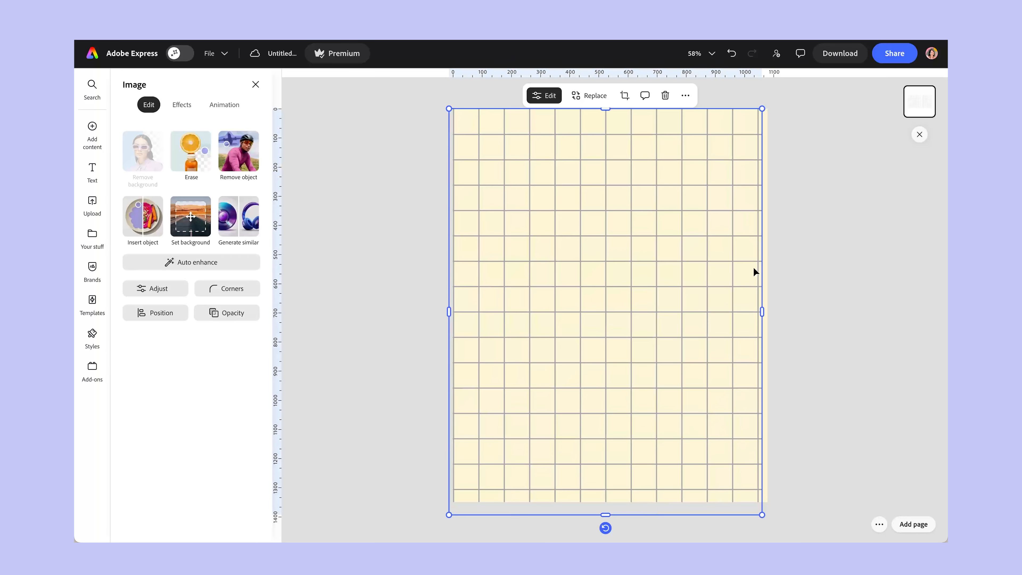
key(ctrl+z)
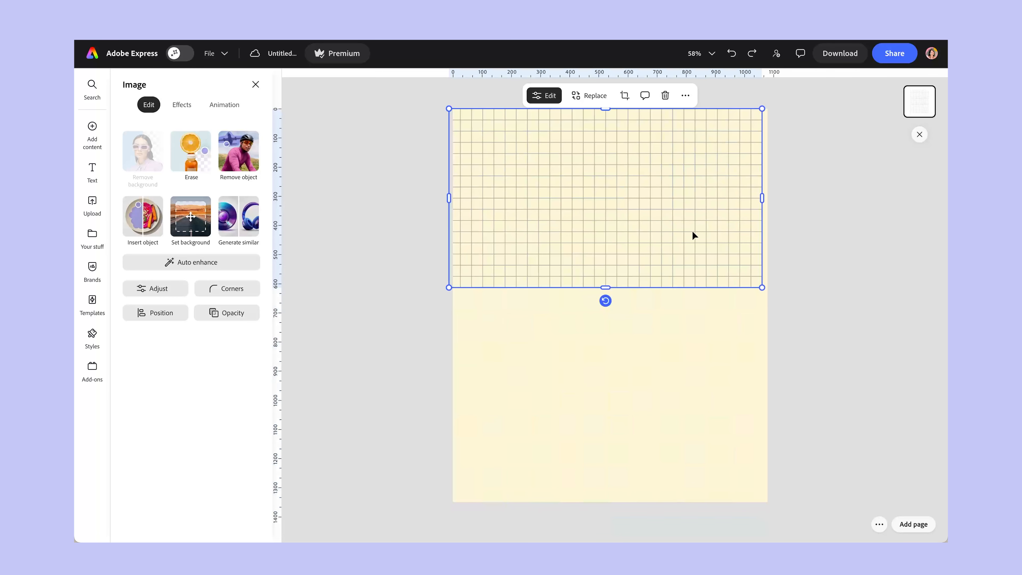
Reposition and enlarge the grid so it covers the page's upper half and overhangs both side edges.
drag(693, 229, 698, 229)
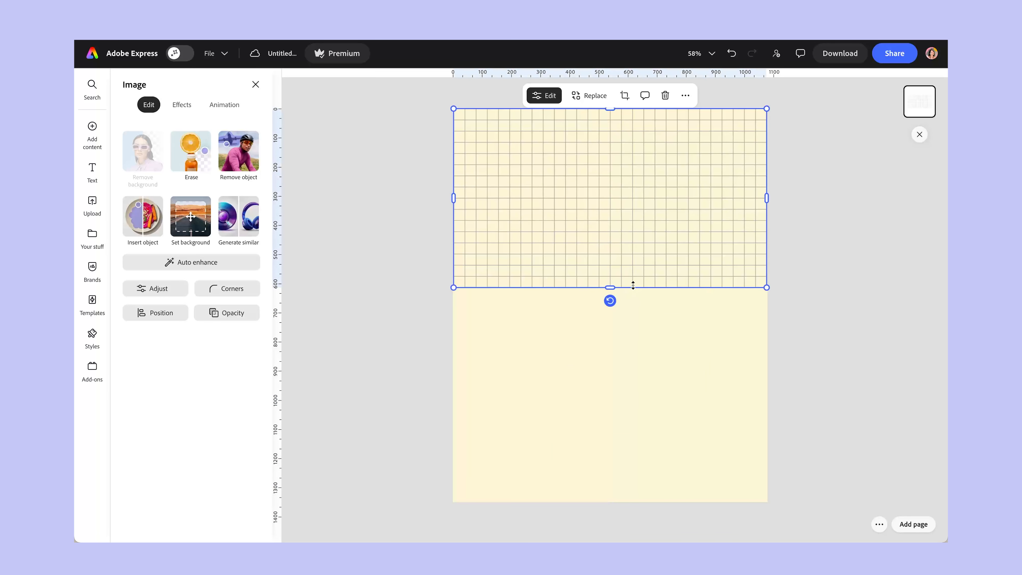
drag(766, 285, 786, 297)
drag(735, 233, 721, 233)
drag(773, 299, 784, 306)
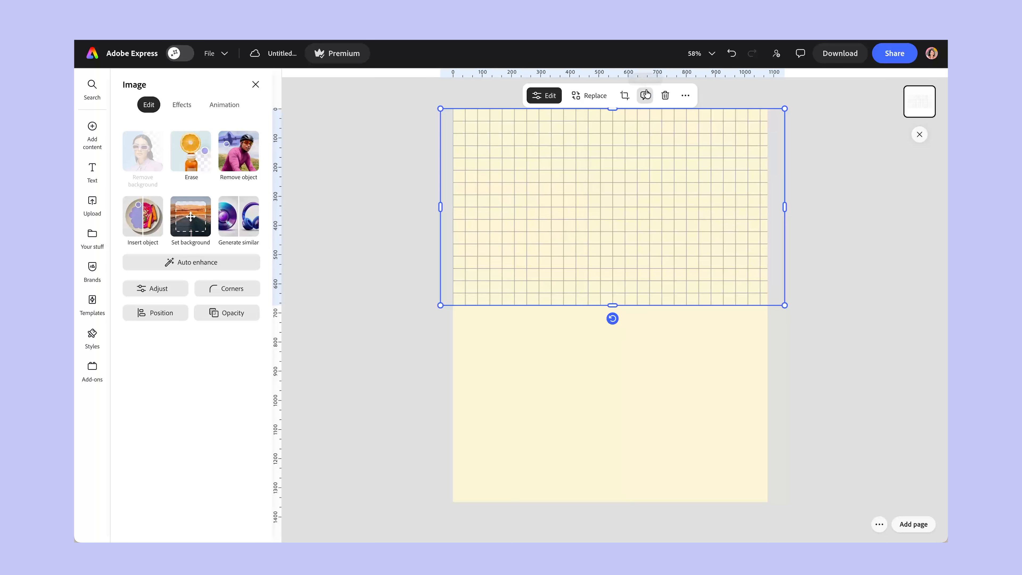
Duplicate the grid and align the copy directly below the original to continue the pattern over the lower half.
click(684, 96)
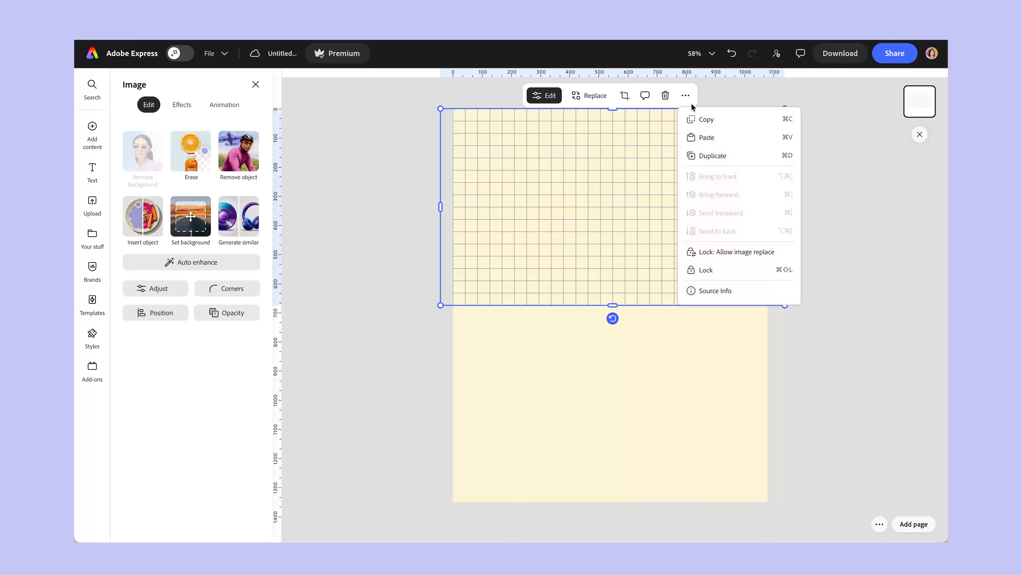
click(720, 160)
drag(719, 160, 710, 339)
click(882, 381)
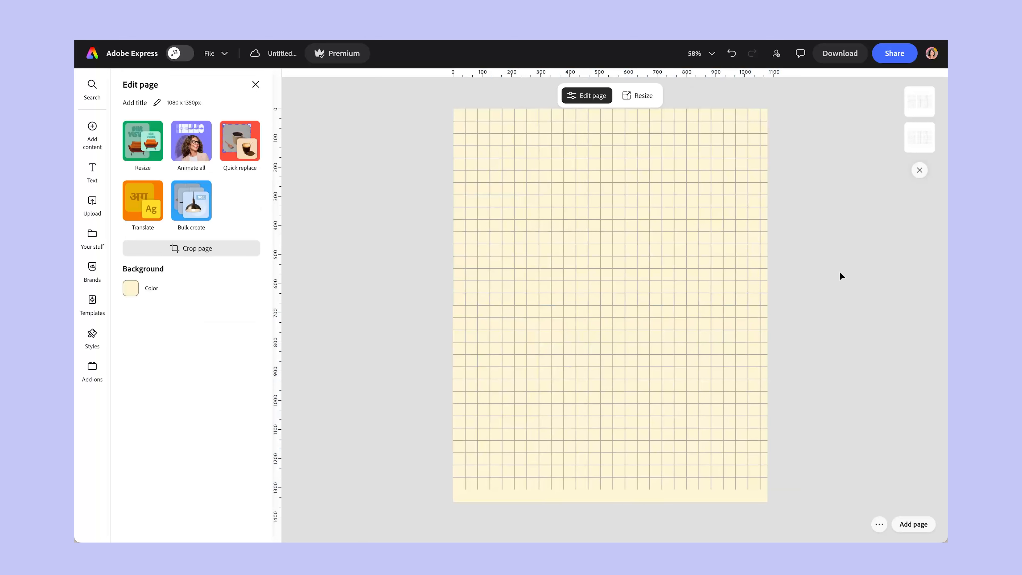
Select both grids, enlarge them together to cover the whole page, and group them.
drag(827, 213, 674, 388)
drag(440, 489, 422, 509)
click(650, 98)
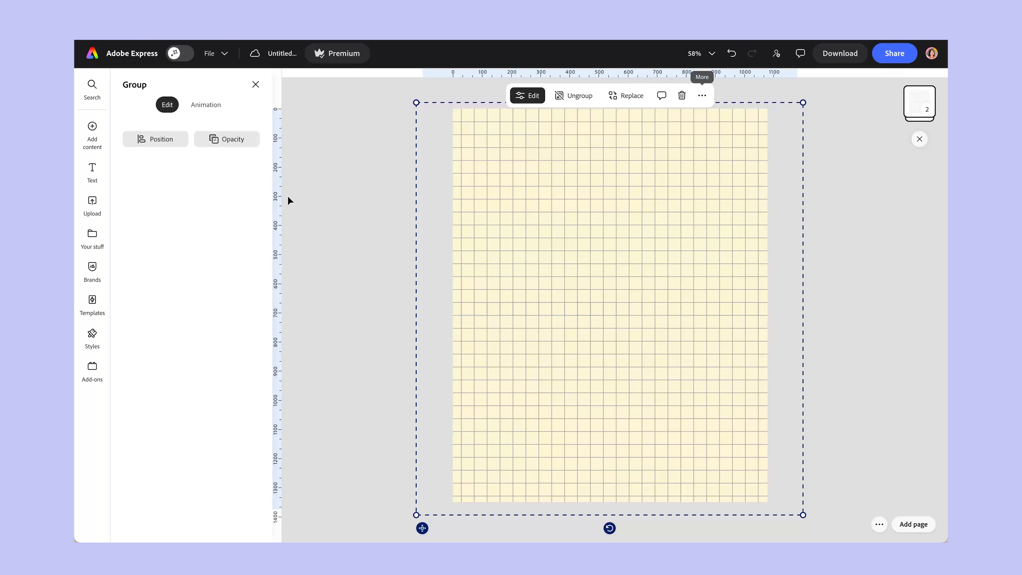
Reduce the grid group's opacity to 33% and lock the group.
click(219, 140)
drag(289, 188, 233, 186)
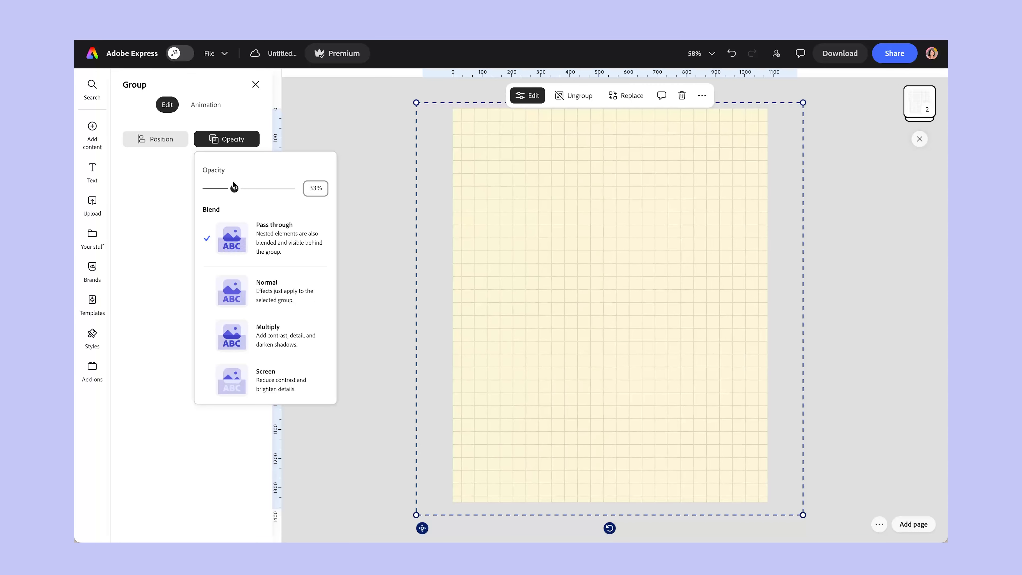
click(702, 96)
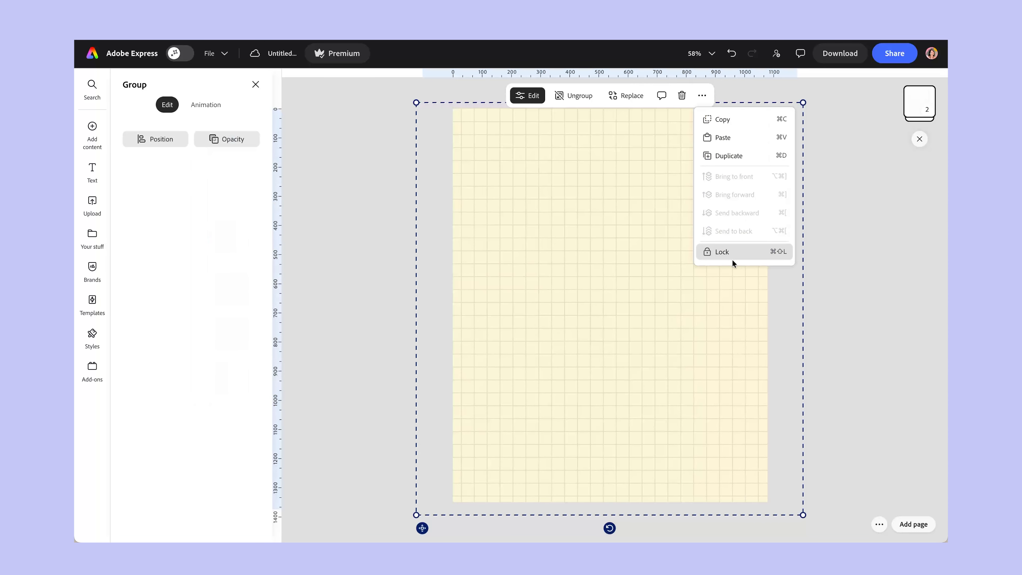
click(723, 251)
click(845, 248)
Test the grid group's lock by trying to select and move it on the page.
click(640, 228)
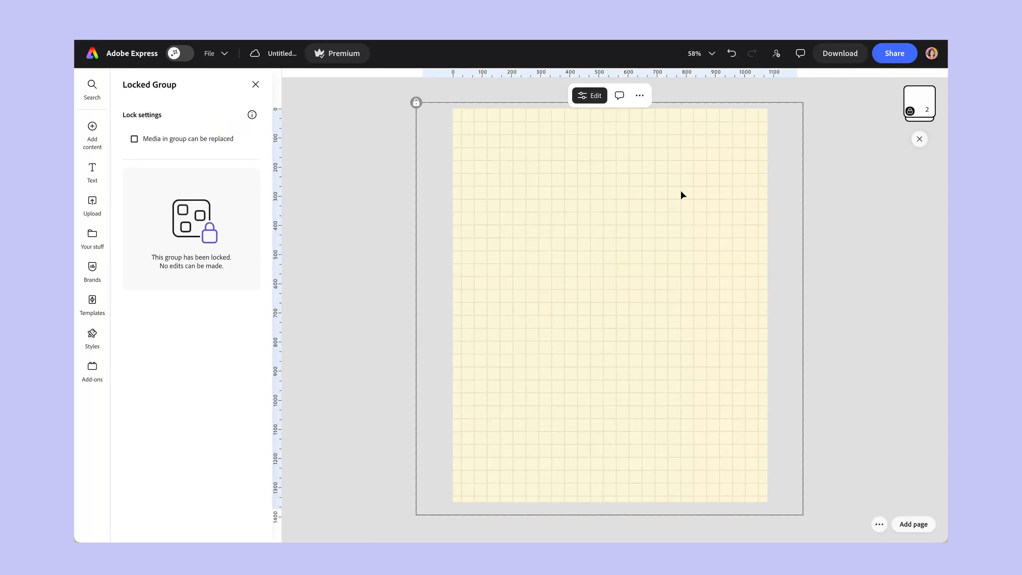
drag(600, 216, 364, 349)
drag(431, 251, 646, 268)
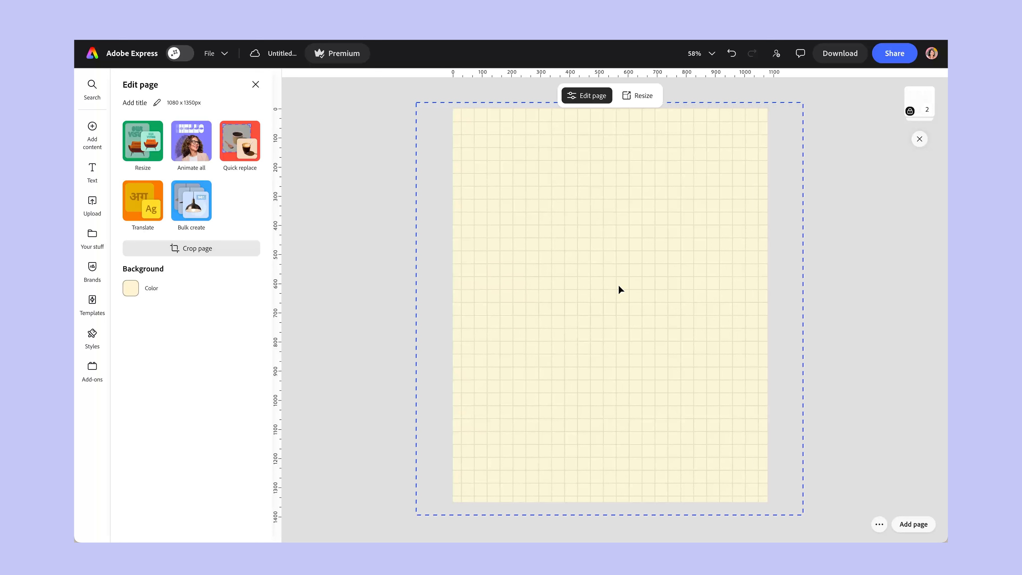
Upload all the images from the Collage Art folder and shift the stack of photos slightly toward the page's upper left.
click(92, 126)
click(154, 131)
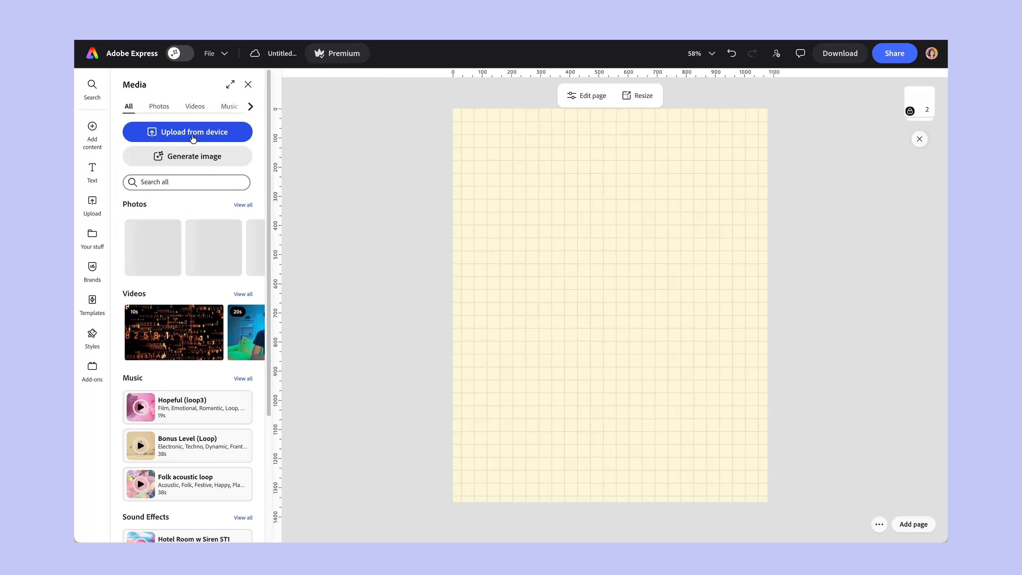
click(193, 133)
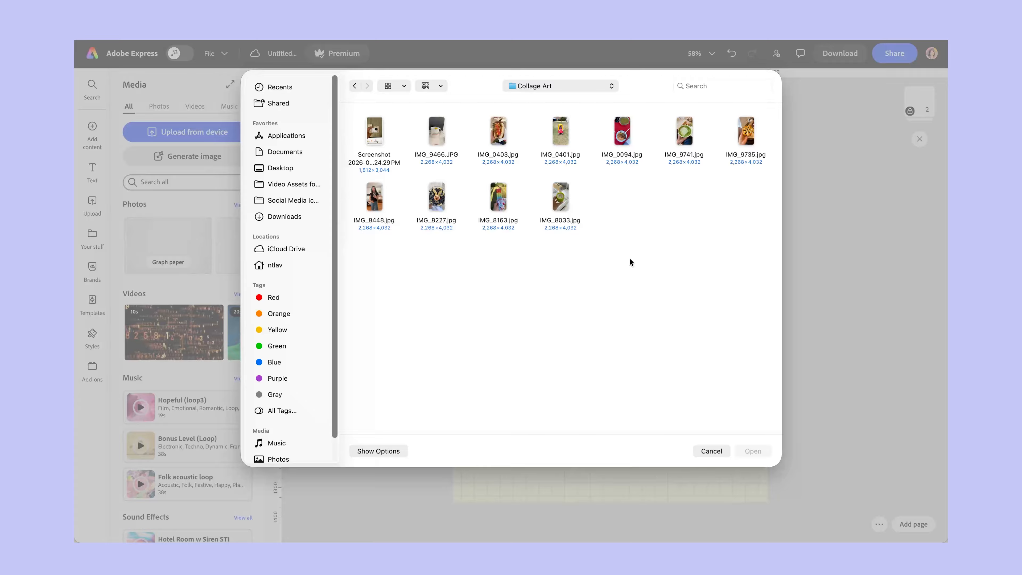
drag(742, 234, 356, 128)
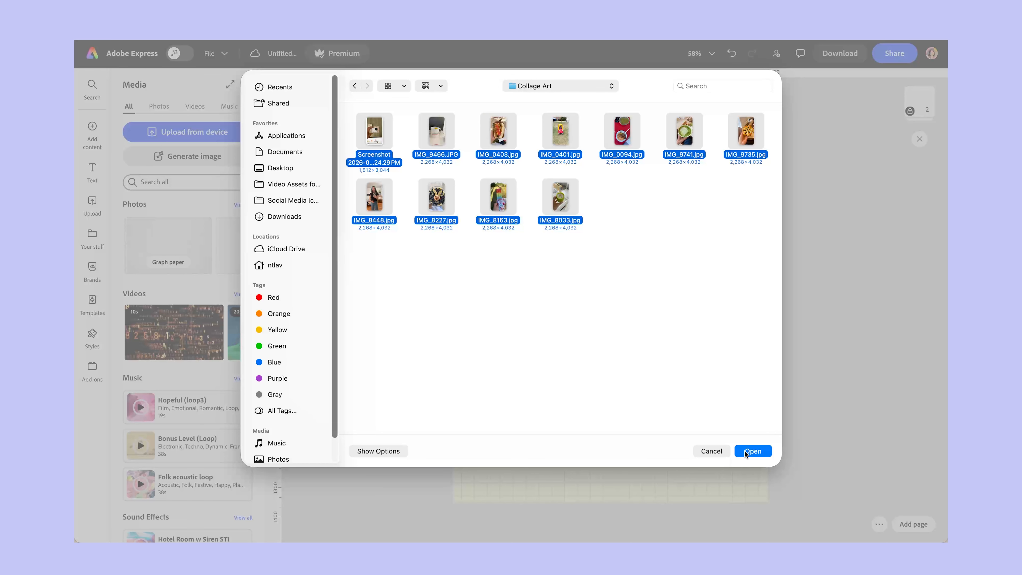
key(Return)
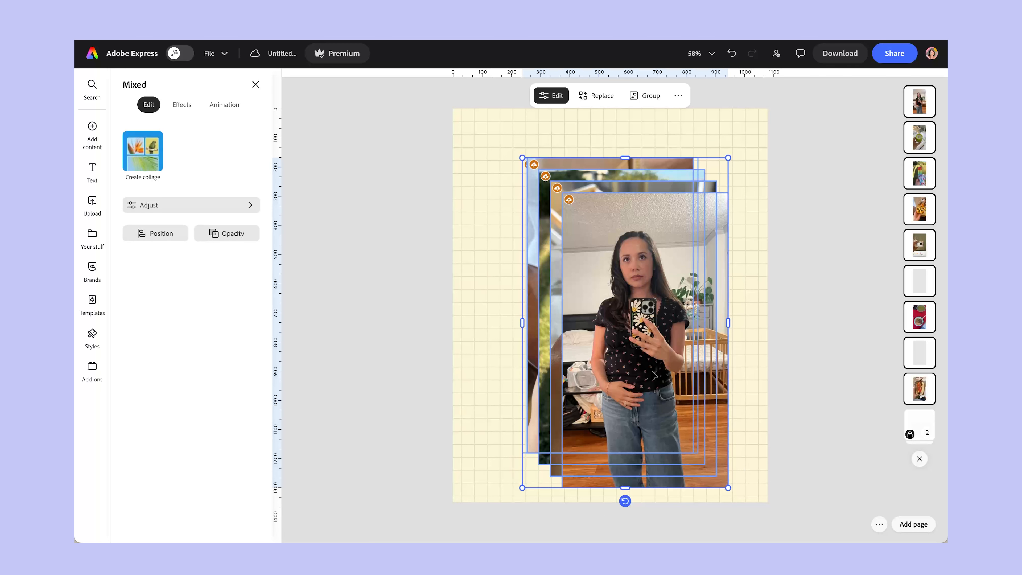
drag(644, 348, 616, 331)
click(774, 343)
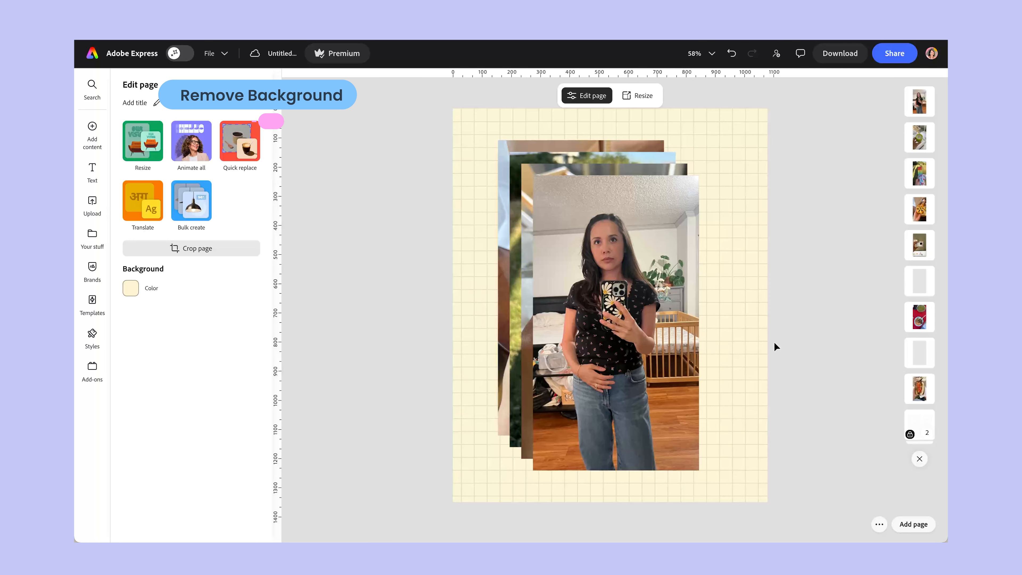
Separate the mirror selfie slightly from the photo stack and remove its background.
click(647, 318)
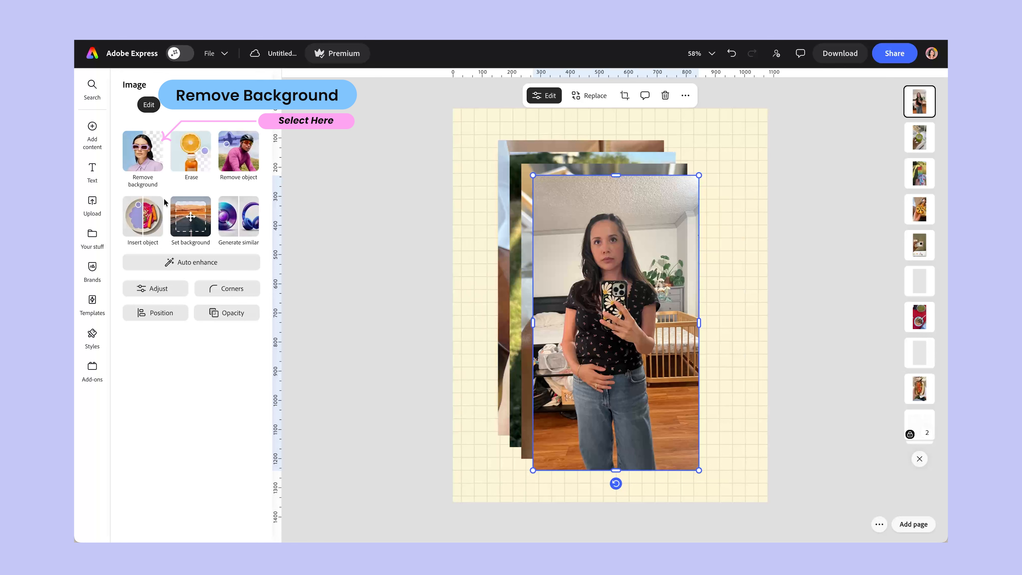
drag(624, 335, 636, 349)
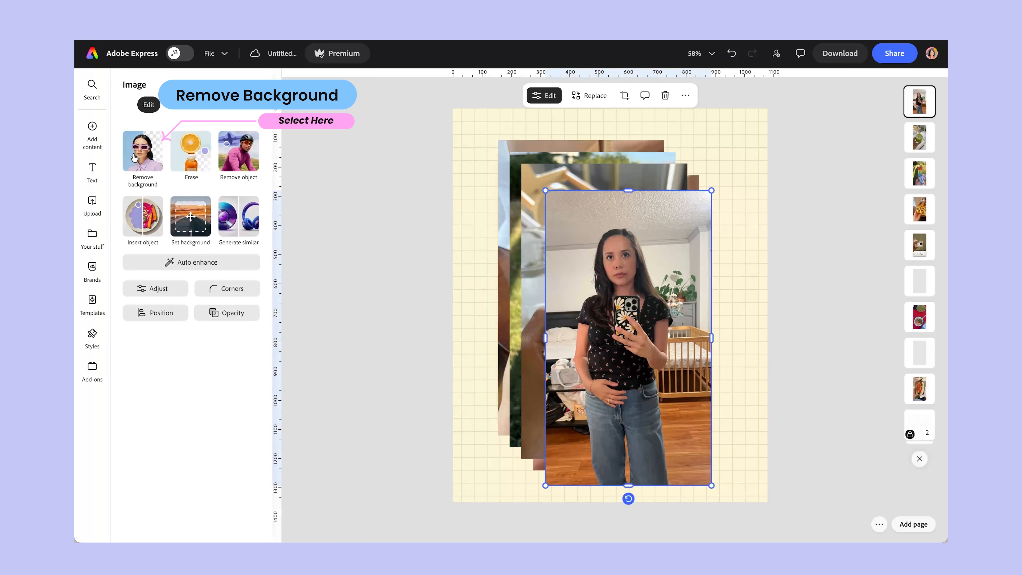
click(134, 157)
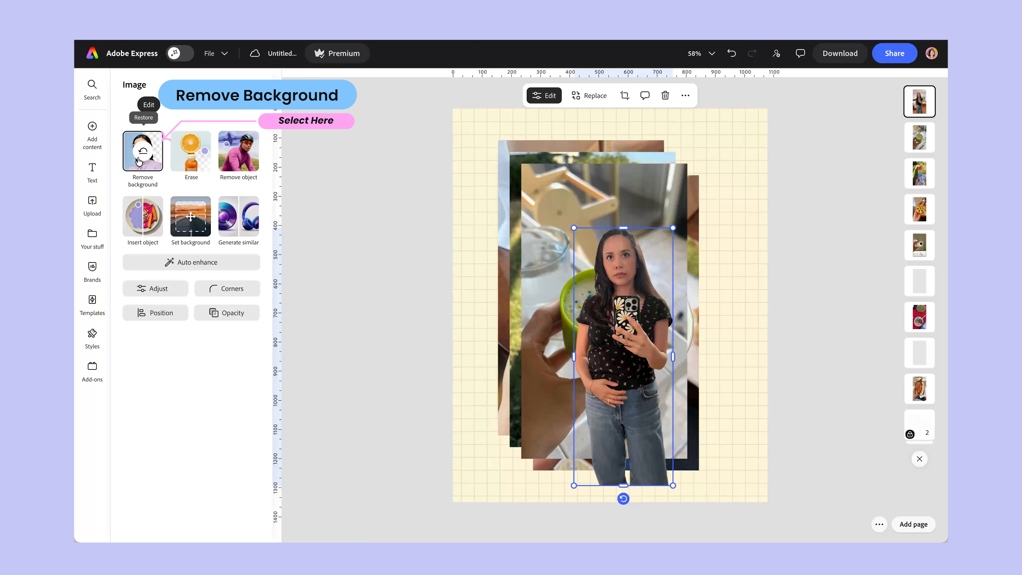
Move the selfie cutout to the page's upper-right corner and crop its lower part at the waist.
drag(638, 348, 716, 270)
drag(705, 406, 699, 311)
drag(718, 254, 732, 198)
Remove the background from the photo of the hand holding the green cup, and move the cutout toward the page's left edge.
drag(600, 281, 577, 275)
click(150, 158)
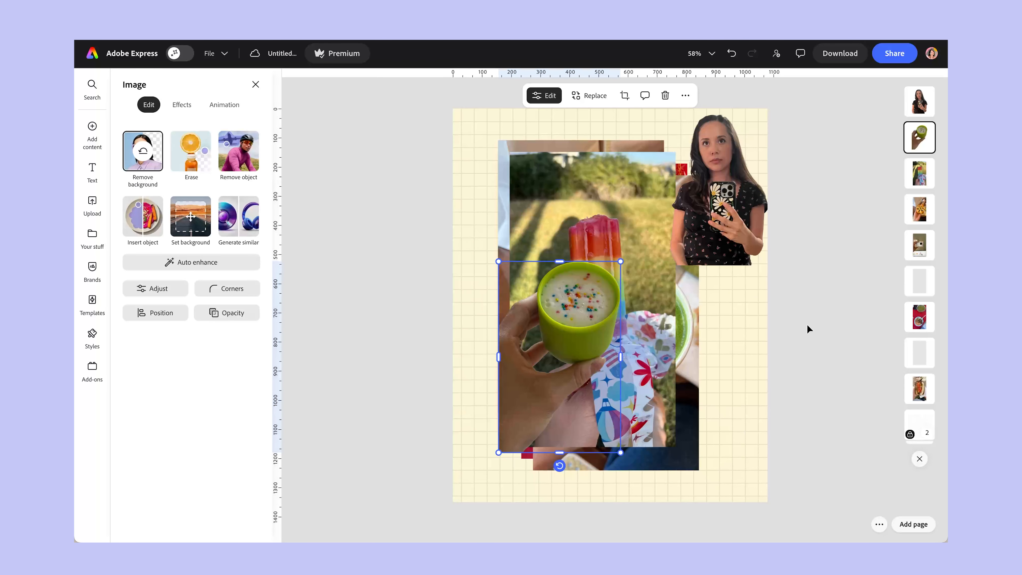
drag(560, 345, 530, 286)
Move the remaining photo stack to the page's lower-right corner and shift the green cup cutout up toward the page center.
drag(481, 135, 556, 187)
drag(558, 189, 697, 350)
click(599, 318)
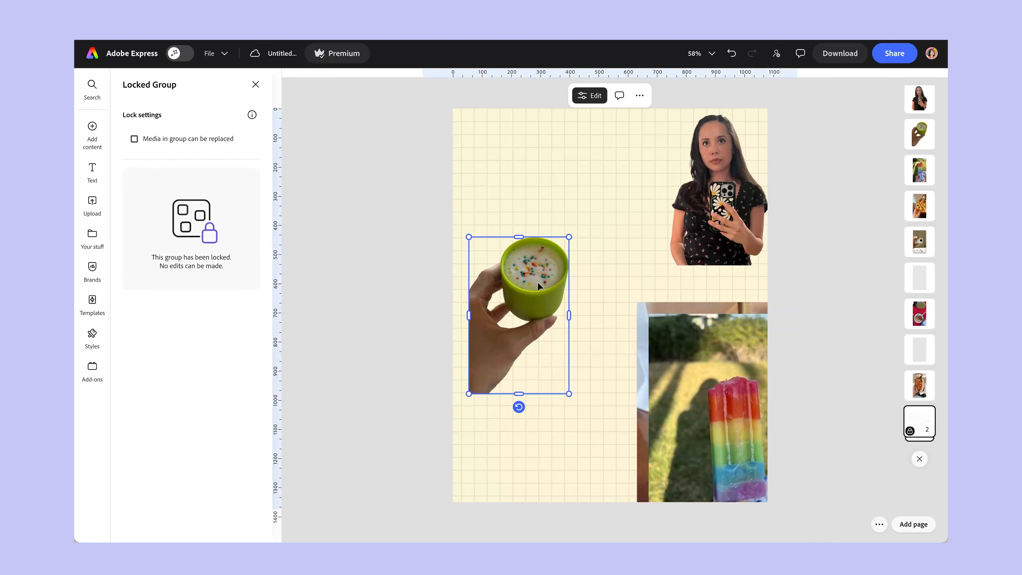
drag(532, 296, 566, 256)
Shift the green cup cutout toward the page's left edge and crop its left and lower sides closer to the hand.
click(701, 53)
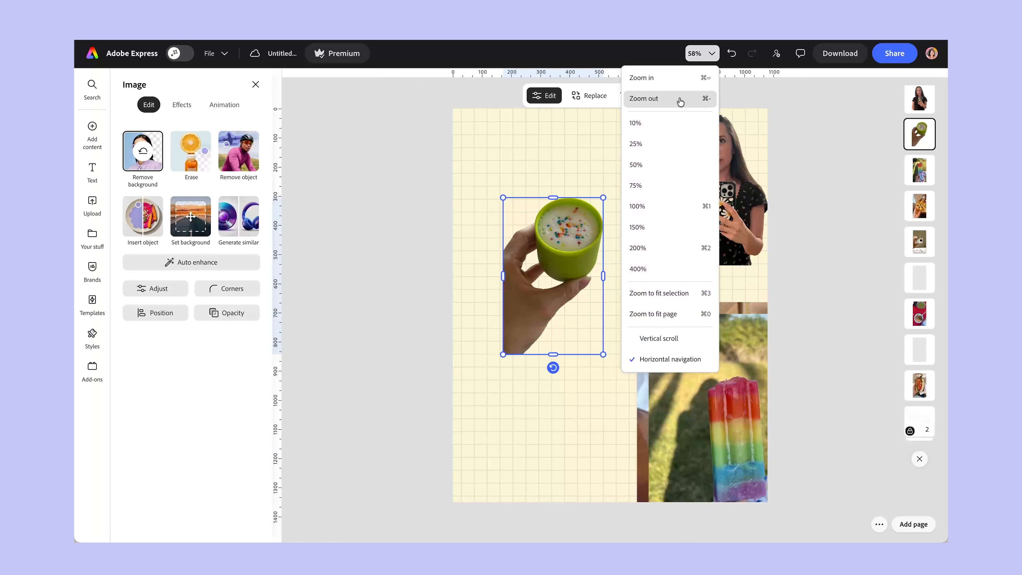
click(676, 75)
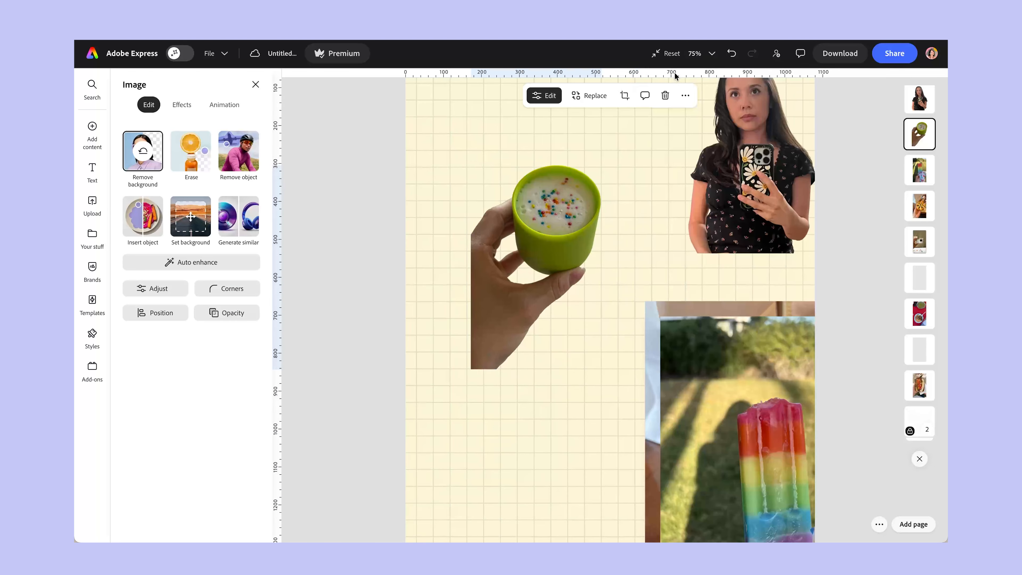
click(698, 53)
click(667, 213)
drag(560, 224, 513, 247)
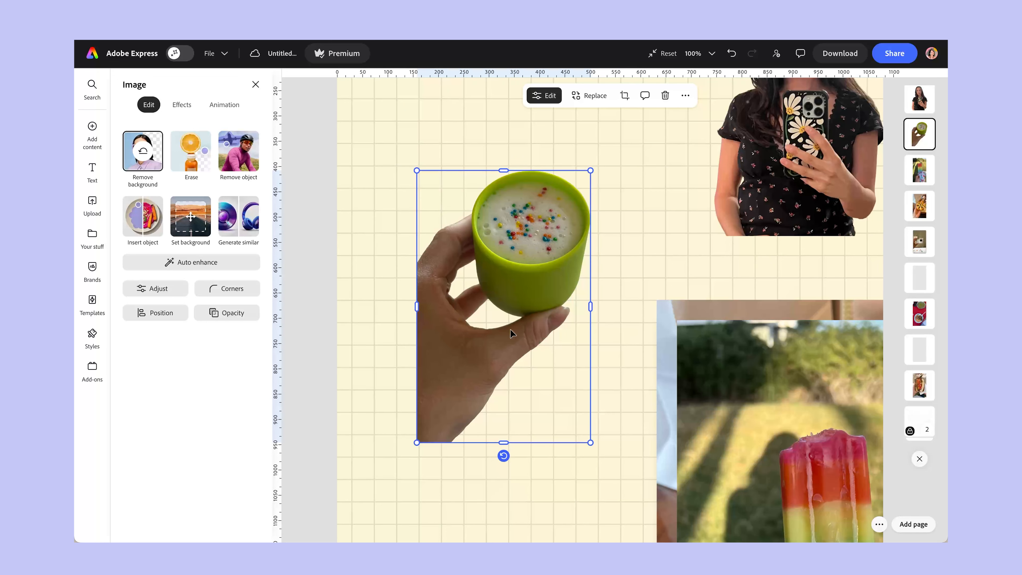
drag(417, 308, 455, 308)
drag(543, 443, 523, 412)
drag(455, 291, 422, 292)
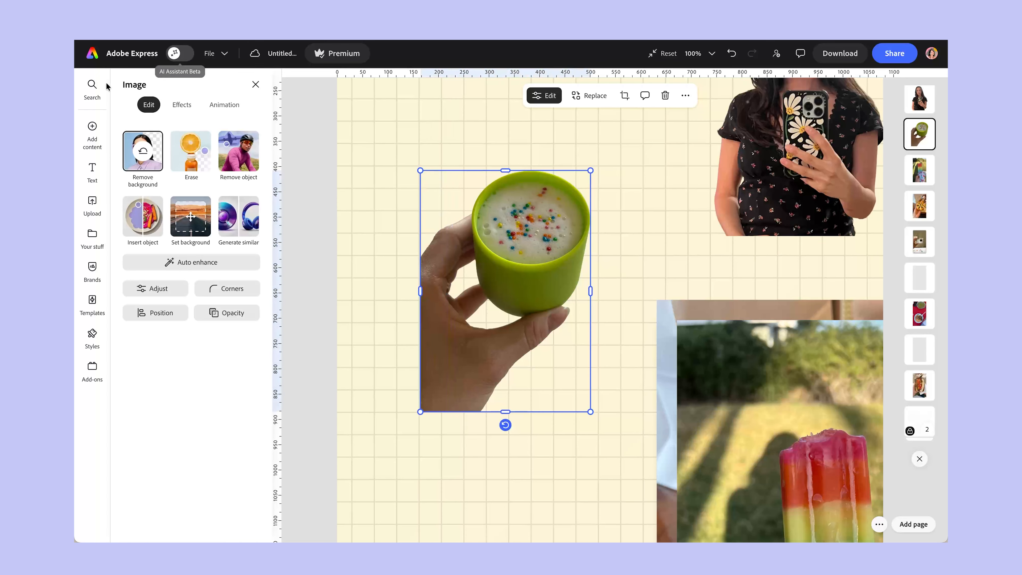
Erase the hand and fingers around the green cup with a circle brush of size 40, and apply the erasure.
click(198, 146)
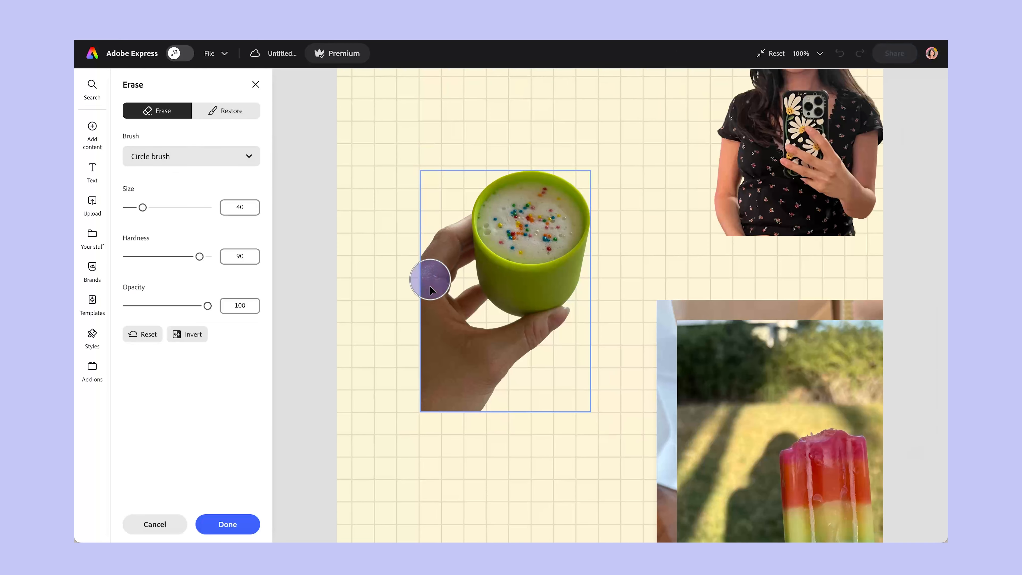
drag(430, 287, 435, 312)
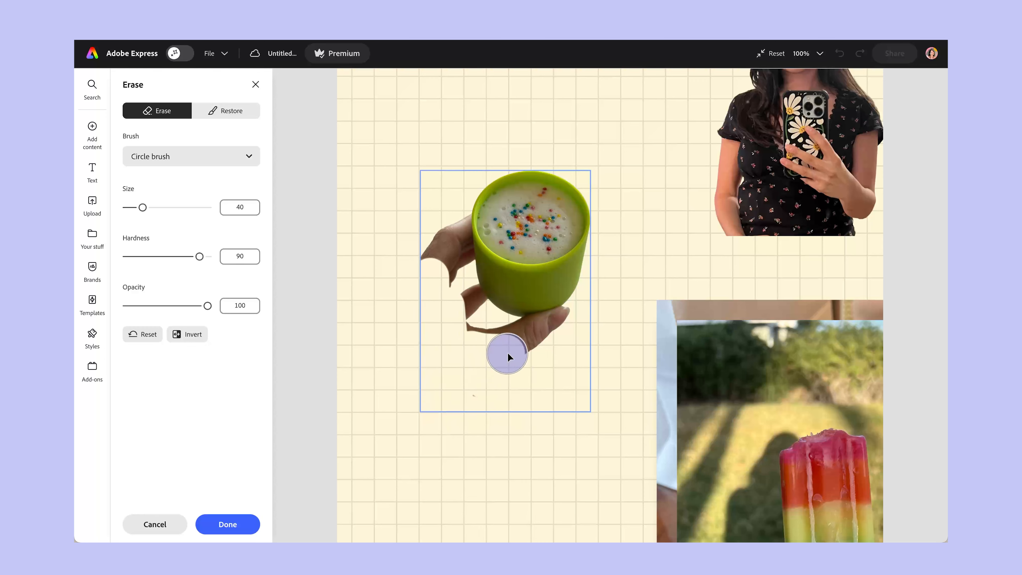
drag(516, 337, 576, 321)
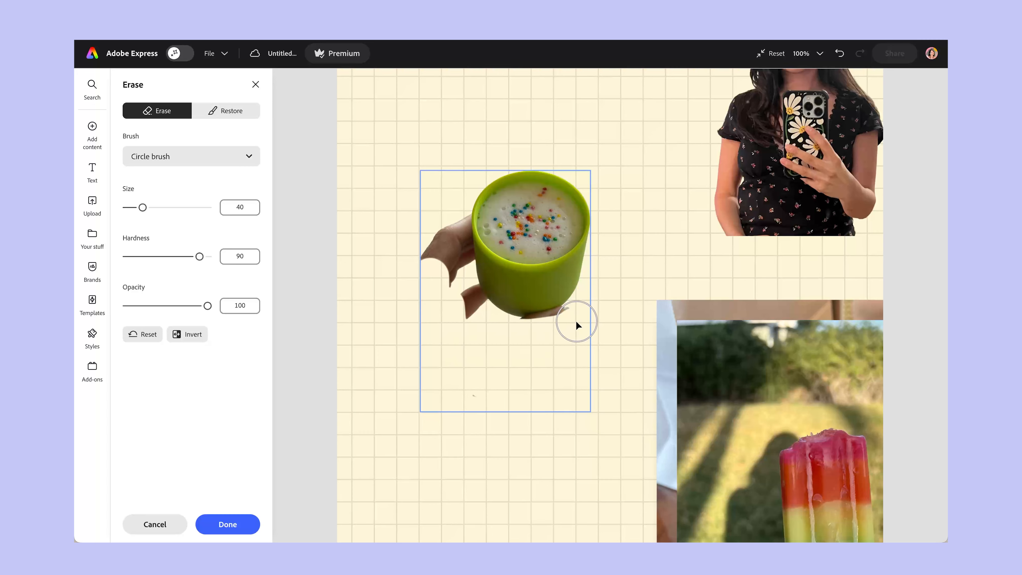
drag(517, 339, 577, 317)
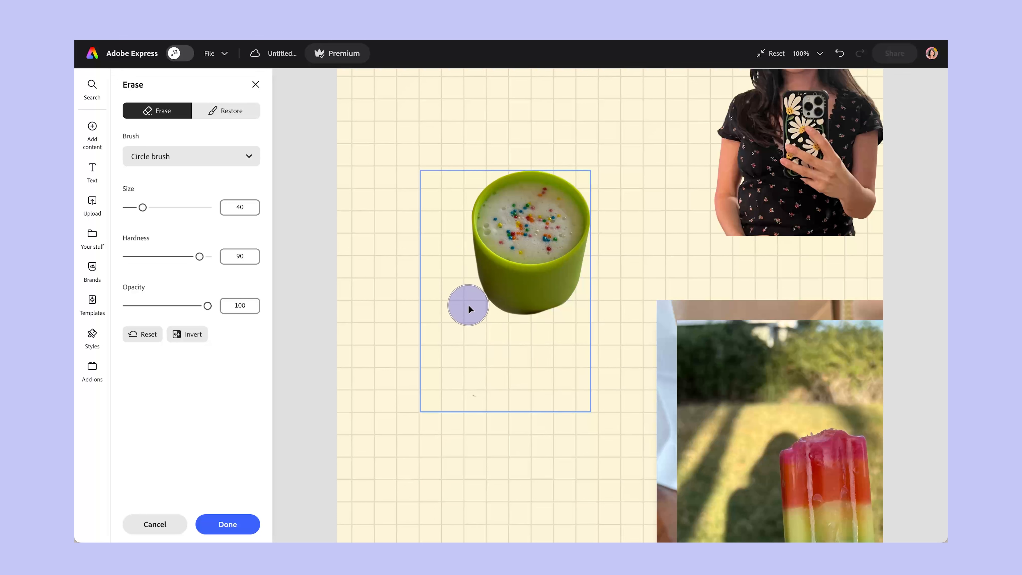
mouse_move(481, 323)
mouse_down()
mouse_move(464, 298)
mouse_move(508, 344)
mouse_up()
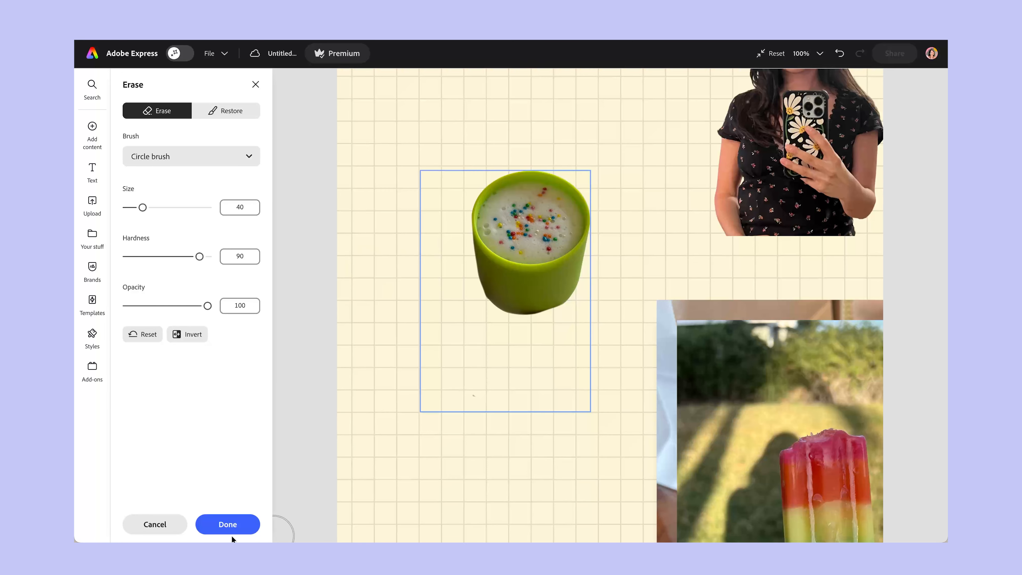
click(228, 524)
Crop the empty area below and to the left of the green cup, and move the cup toward the page's left edge.
drag(573, 284, 579, 323)
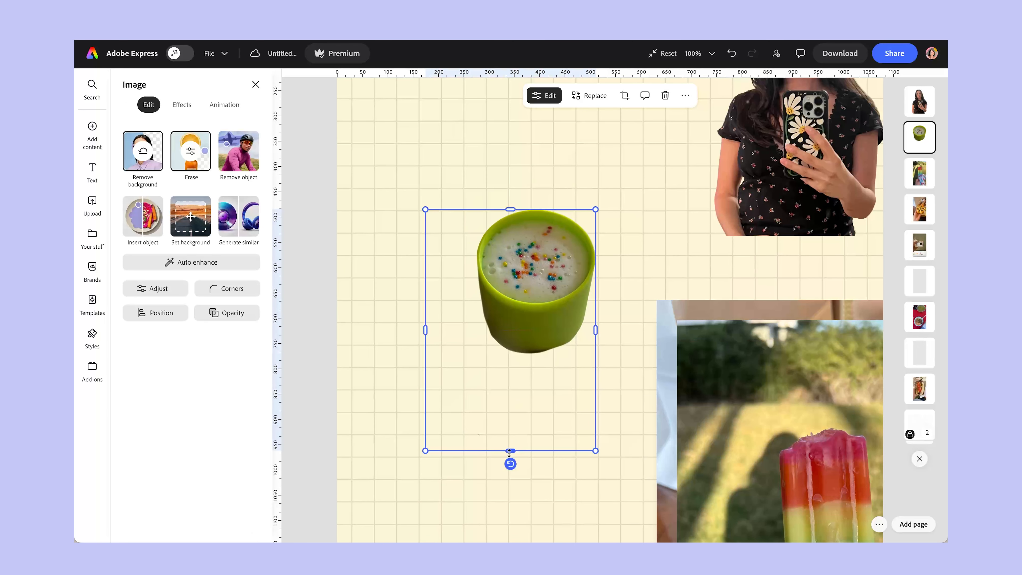
drag(510, 450, 511, 368)
drag(426, 288, 472, 288)
drag(544, 262, 448, 214)
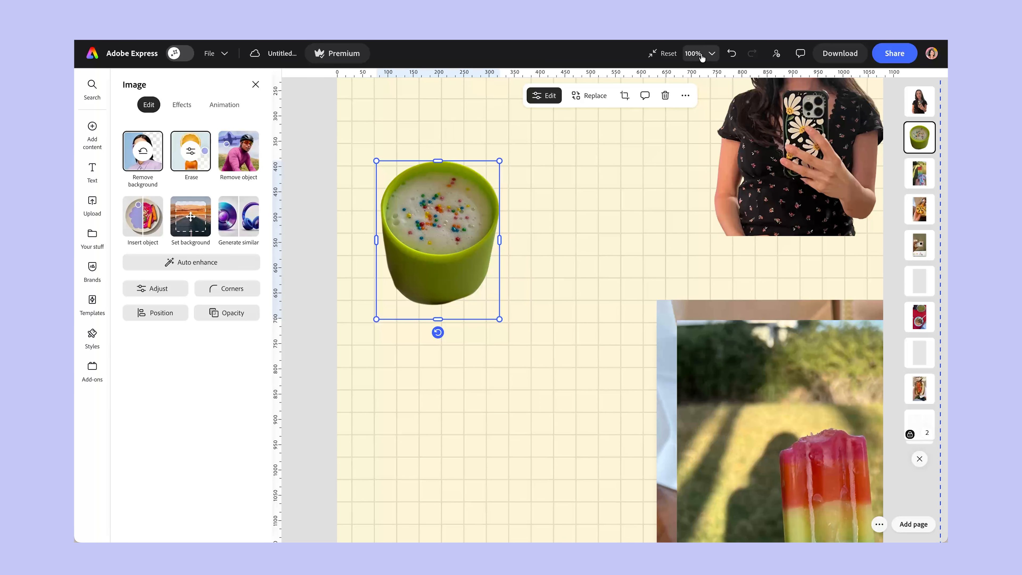
Move the rainbow popsicle photo from the stack to the page center and remove its background.
click(675, 54)
drag(735, 424, 603, 276)
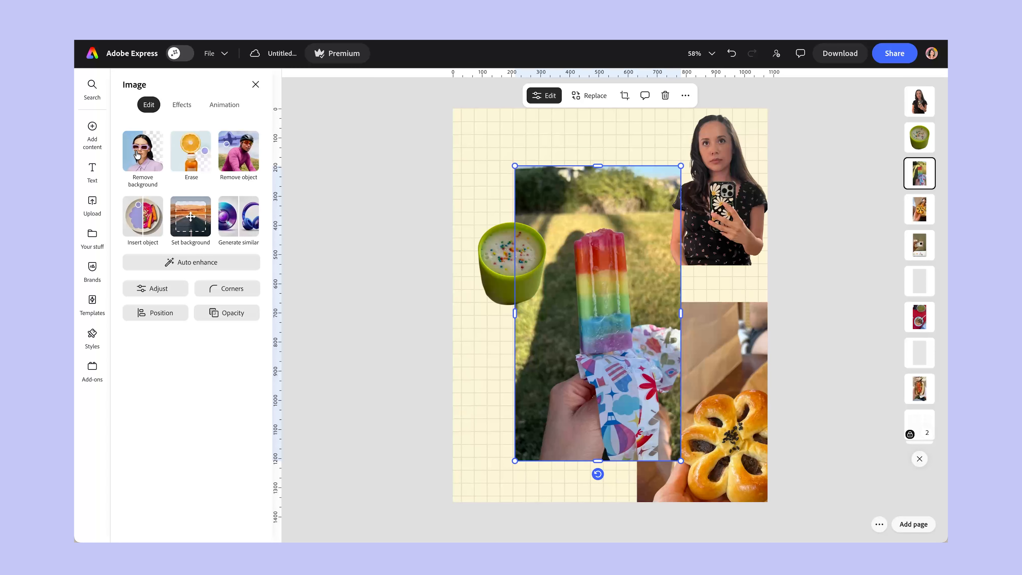
click(138, 154)
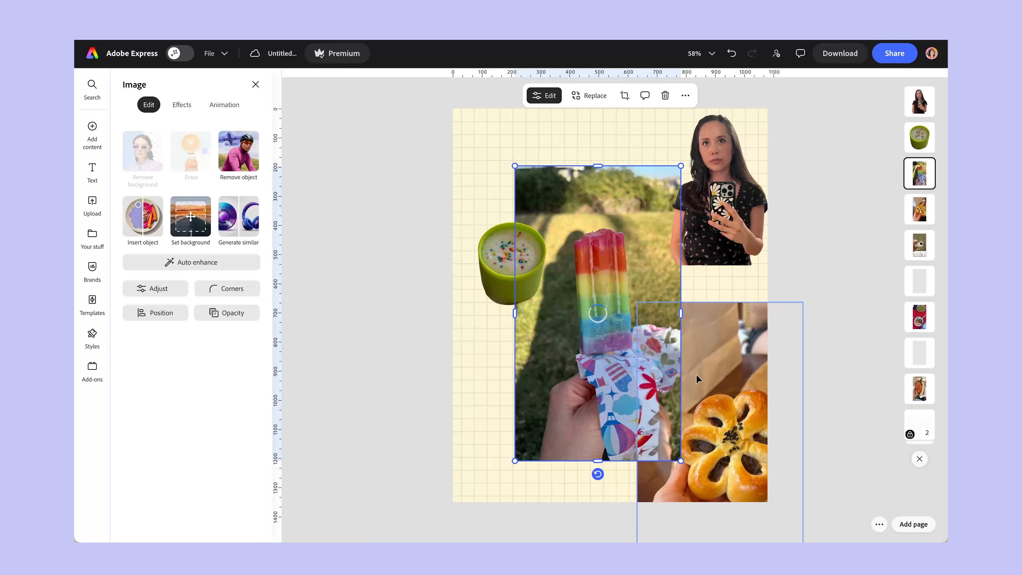
Crop the popsicle cutout on the right, left and lower sides to leave out the hand, and move it up the page.
drag(681, 343, 636, 344)
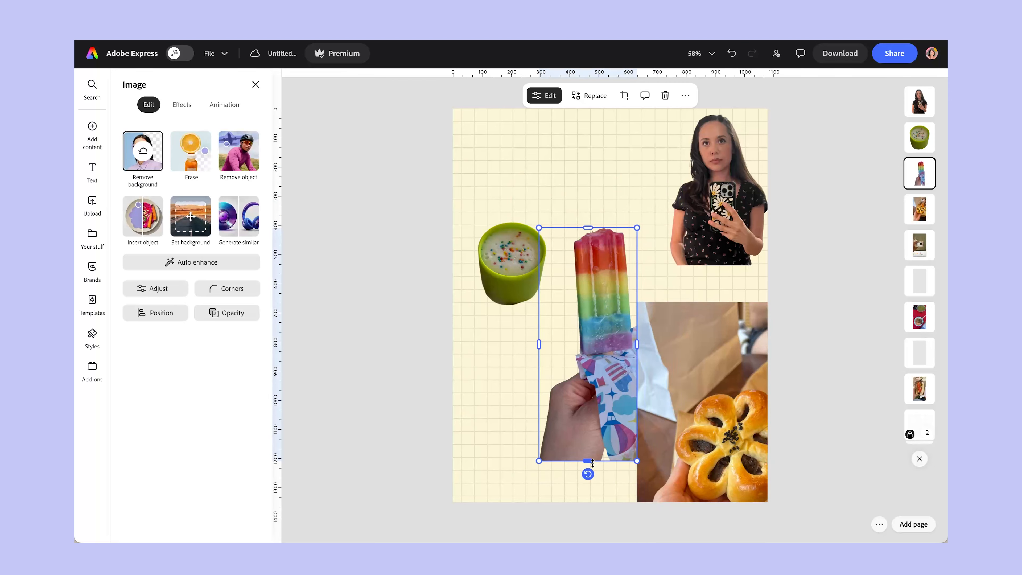
drag(592, 462, 592, 364)
click(604, 418)
click(536, 293)
drag(536, 293, 562, 294)
drag(605, 311, 606, 231)
Erase the wrapper remnants around the popsicle's lower end with a circle brush of size 40, and apply the erasure.
click(702, 53)
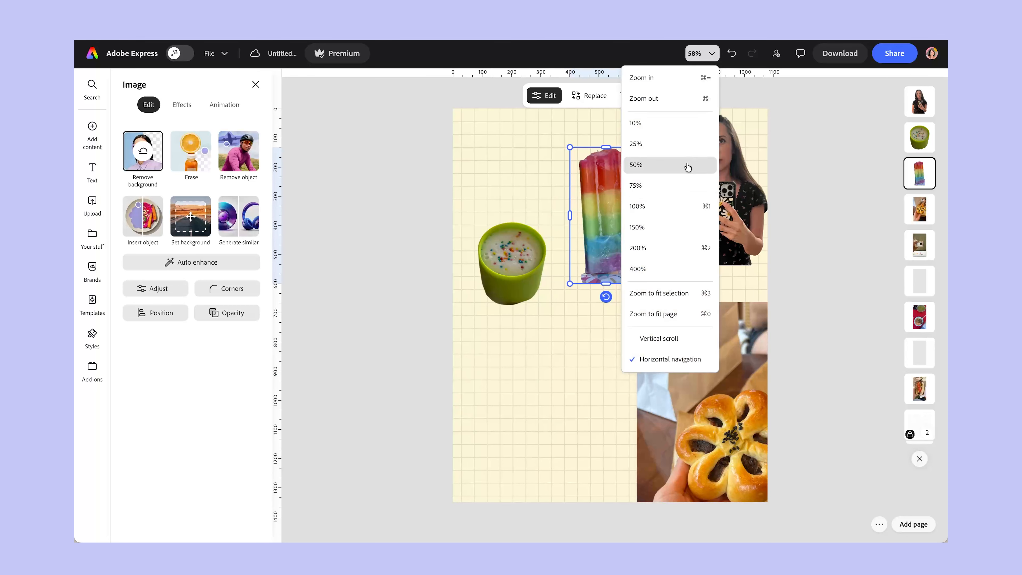
click(671, 233)
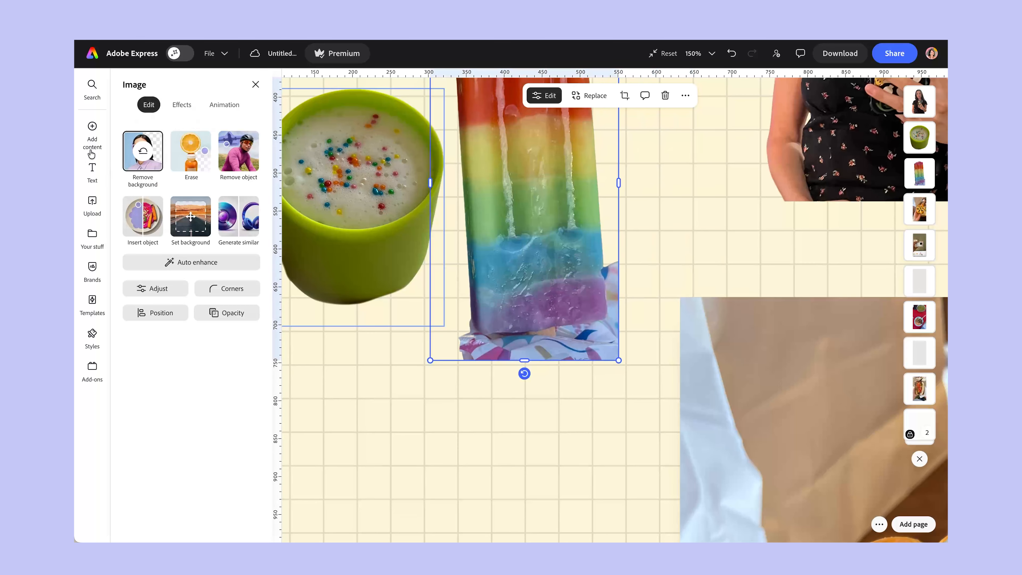
click(191, 155)
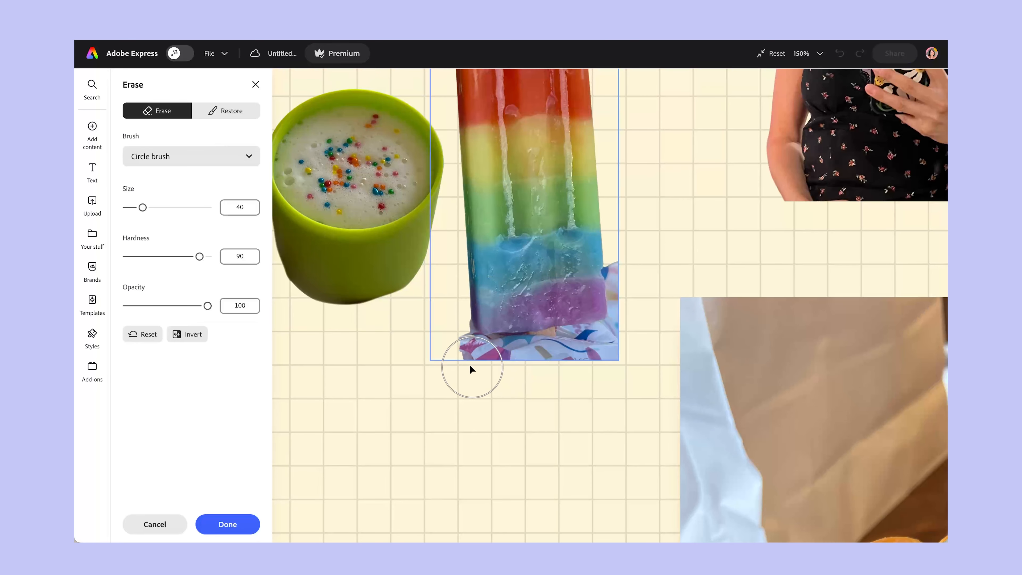
drag(476, 373, 467, 373)
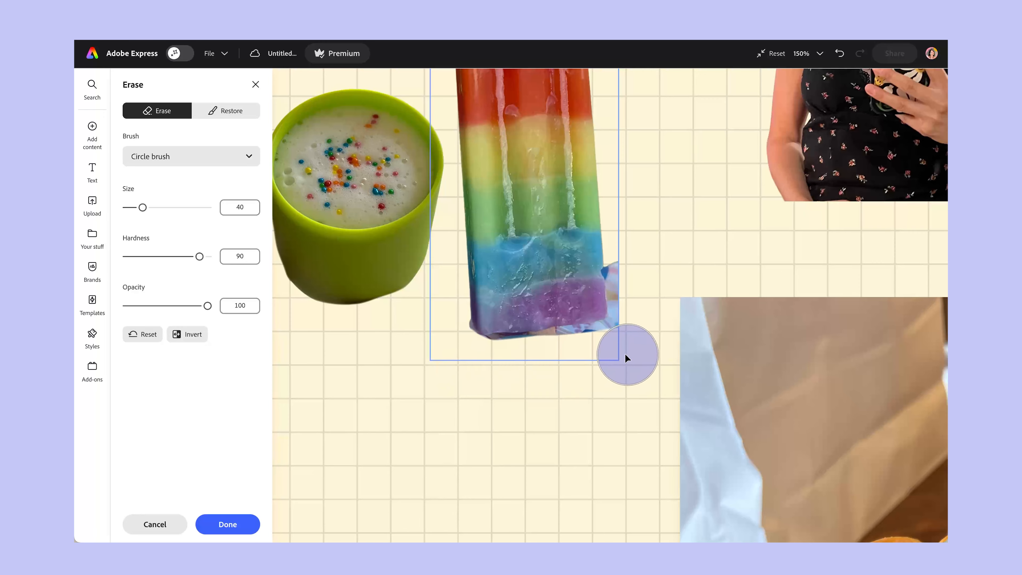
mouse_move(641, 330)
mouse_down()
mouse_move(634, 248)
mouse_move(639, 317)
mouse_move(628, 258)
mouse_up()
key(ctrl+z)
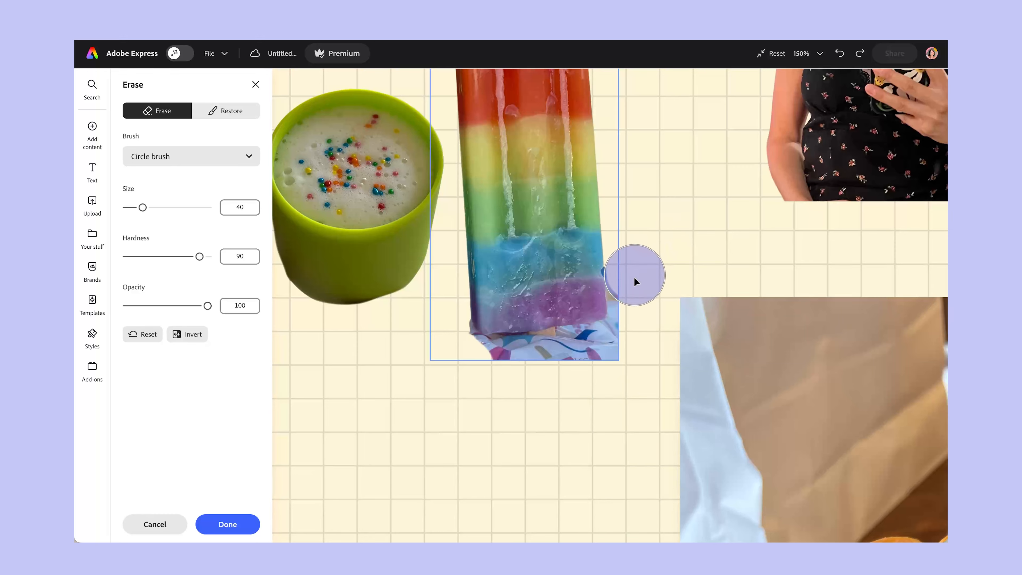
drag(535, 358, 433, 343)
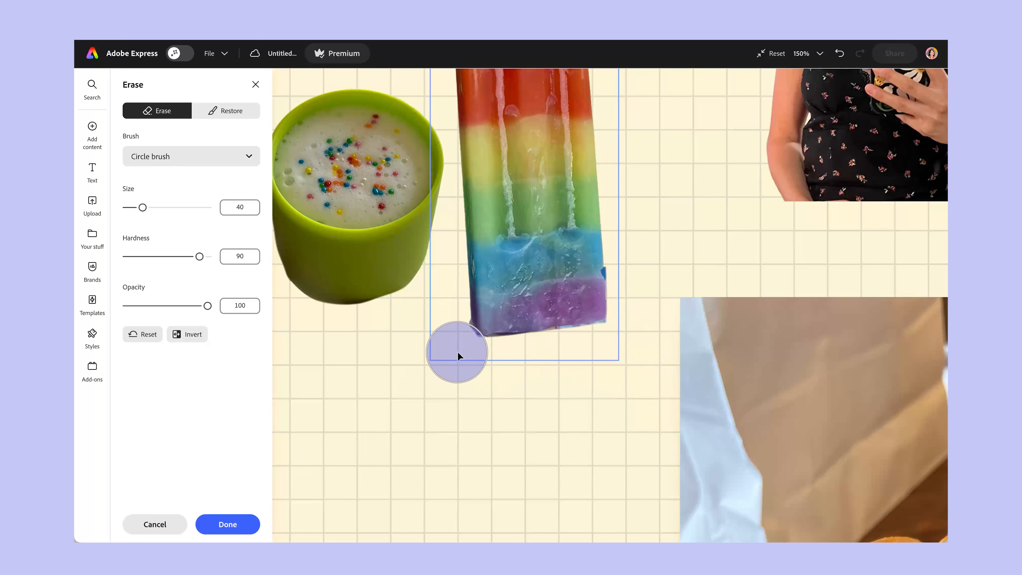
drag(520, 364, 623, 349)
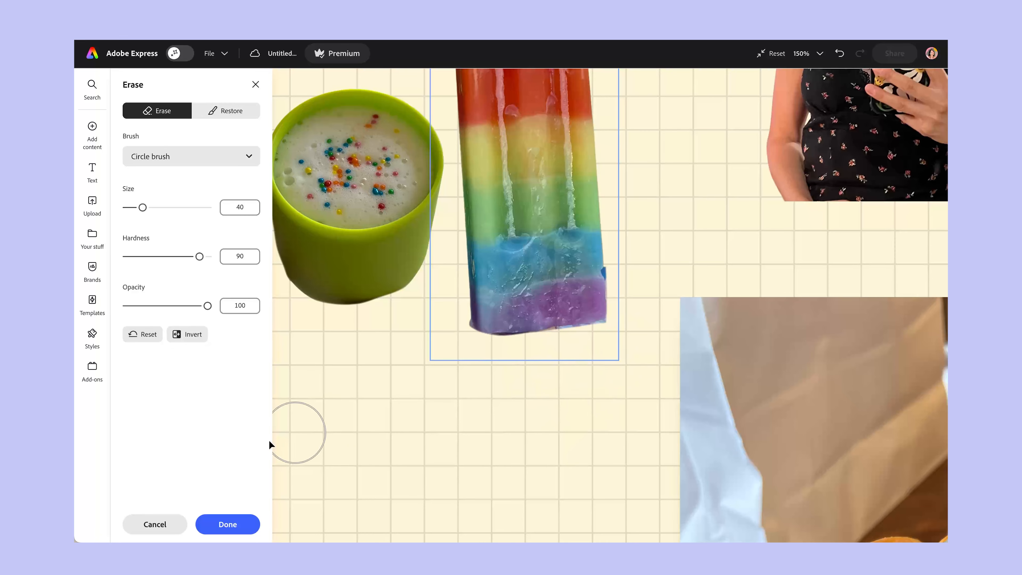
click(227, 524)
Arrange the cutouts along the page's upper edge with the popsicle left, the selfie in the middle and the green cup right.
click(664, 53)
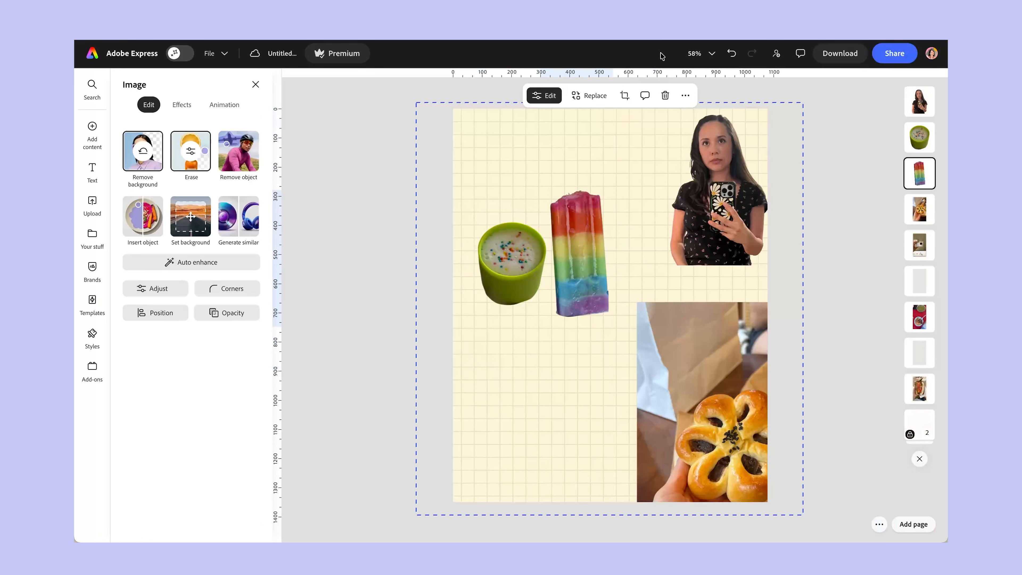
drag(604, 244, 550, 159)
drag(712, 197, 596, 181)
drag(511, 250, 689, 146)
Move the flower-shaped pastry photo out of the stack, remove its background, and shift the cutout up slightly.
drag(697, 386, 527, 328)
click(149, 154)
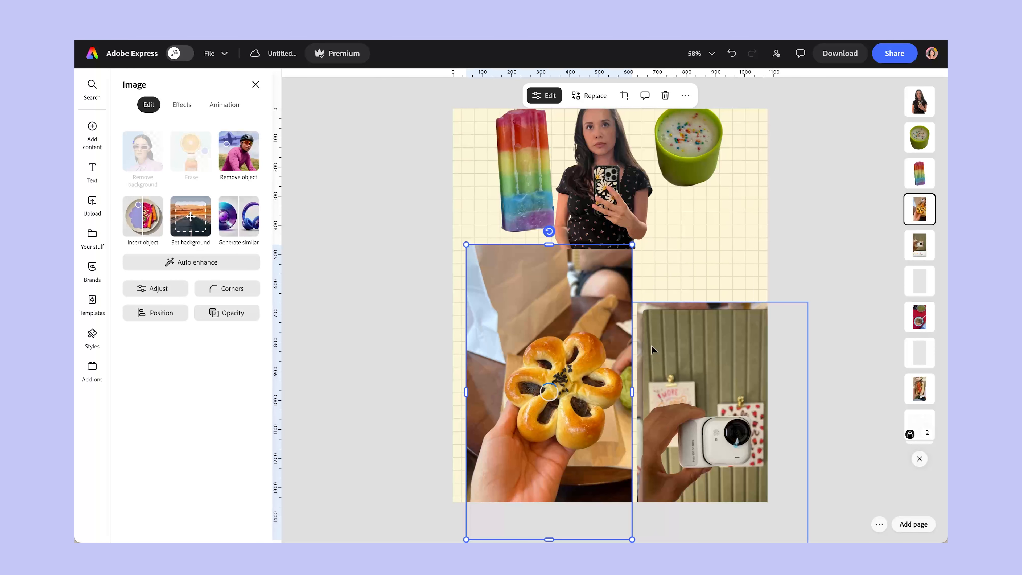
drag(534, 363, 552, 300)
Move the selfie cutout to the page's right edge and shift the pastry cutout up beside the popsicle.
click(710, 53)
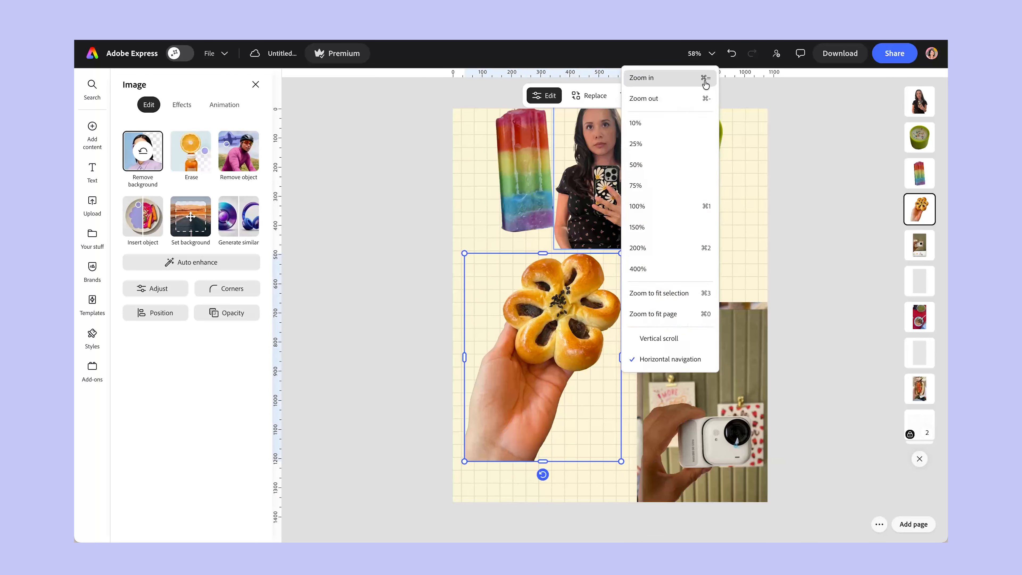
click(667, 206)
drag(583, 177, 802, 210)
mouse_move(442, 255)
mouse_down()
mouse_move(475, 259)
mouse_move(453, 266)
mouse_up()
drag(485, 356, 525, 315)
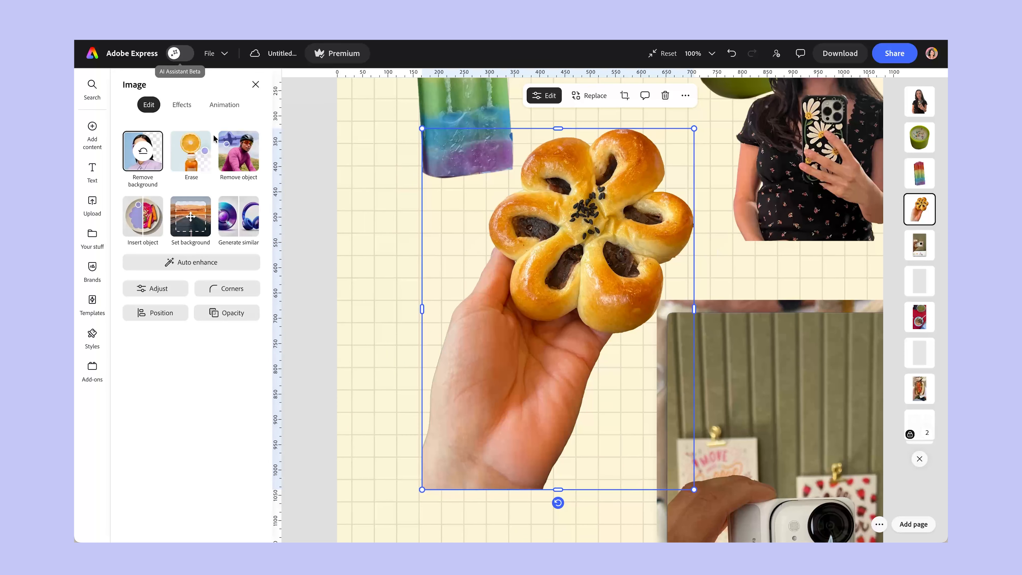
Erase the hand from the pastry cutout, refining with a size 8 brush, and place the pastry below the popsicle.
click(185, 160)
mouse_move(491, 367)
mouse_down()
mouse_move(458, 424)
mouse_move(419, 384)
mouse_move(437, 333)
mouse_move(444, 433)
mouse_move(550, 502)
mouse_move(567, 446)
mouse_move(539, 431)
mouse_move(610, 400)
mouse_move(584, 368)
mouse_move(453, 326)
mouse_move(475, 282)
mouse_up()
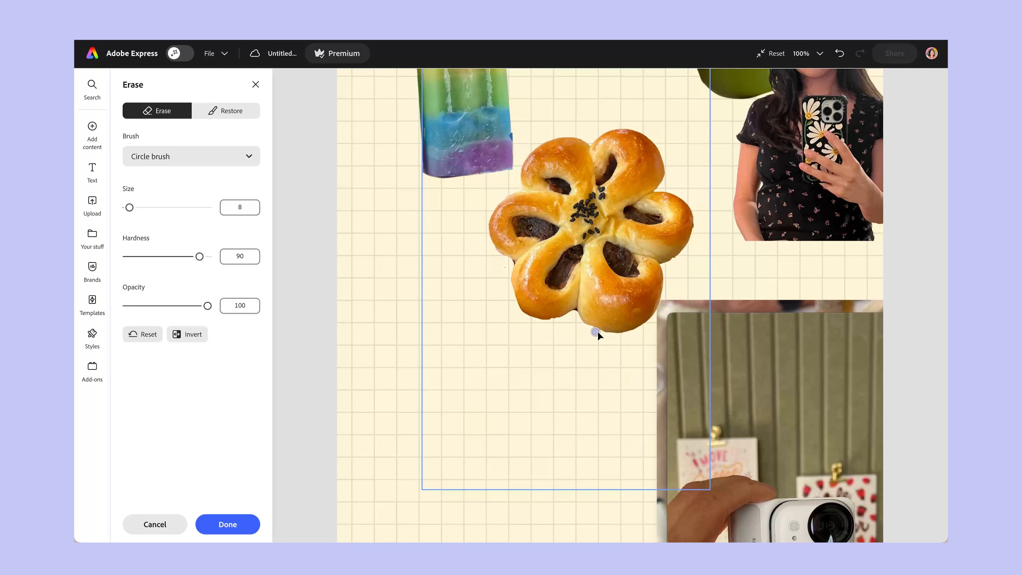
click(225, 524)
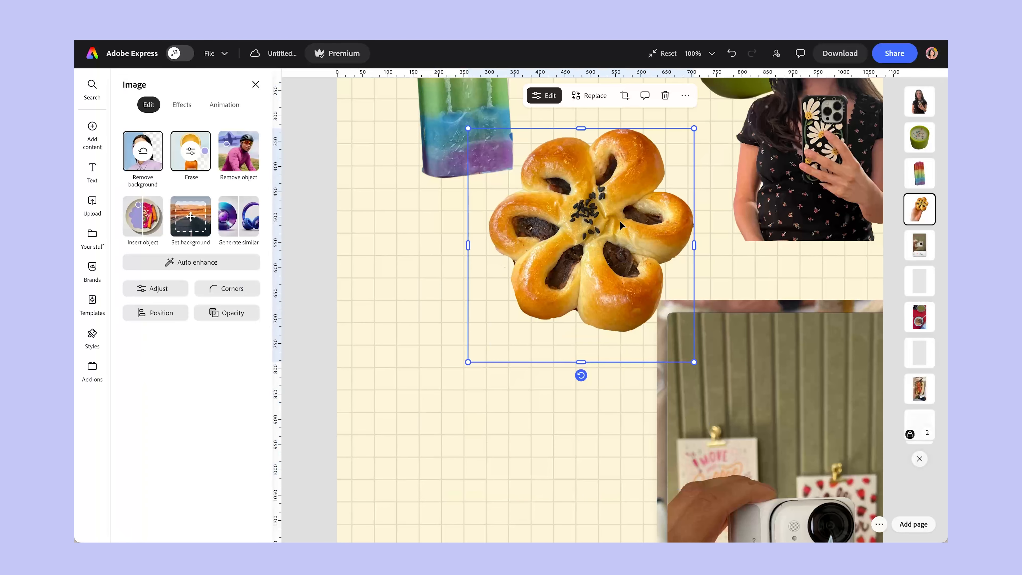
drag(702, 274, 584, 341)
click(664, 53)
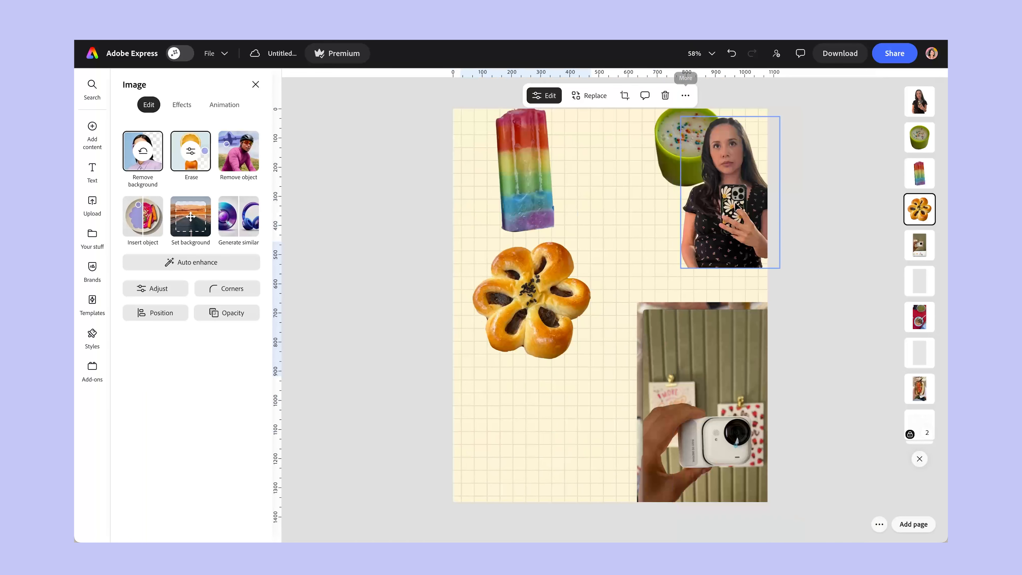
Arrange the popsicle, pastry, green cup and selfie cutouts from left to right in a tight row along the page's upper edge.
drag(504, 330, 582, 199)
drag(507, 171, 487, 181)
drag(647, 175, 624, 179)
drag(684, 128, 648, 136)
drag(683, 169, 675, 163)
Move the white camera photo out of the stack, crop it at the top and bottom, and remove its background.
drag(684, 413, 535, 316)
drag(567, 492, 566, 392)
drag(566, 199, 572, 260)
drag(608, 325, 590, 349)
click(143, 170)
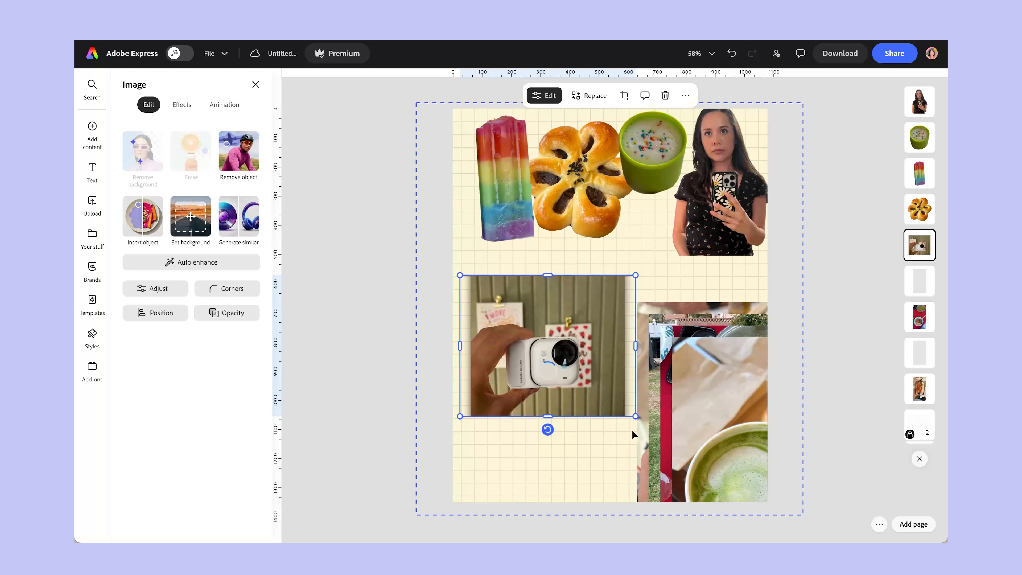
Scale down the camera cutout slightly, crop its empty top and right sides, and move it up toward the popsicle.
drag(545, 382, 547, 369)
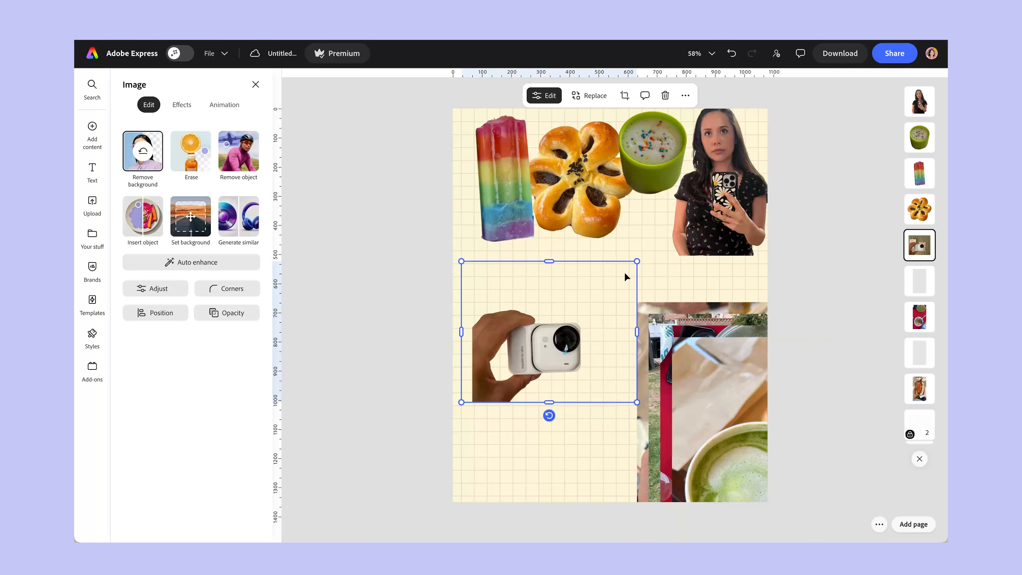
drag(636, 261, 622, 272)
drag(553, 356, 545, 335)
drag(535, 250, 536, 293)
drag(614, 342, 570, 342)
drag(500, 345, 500, 283)
Move the matcha latte photo to the page's lower left, remove its background, and shift the cutout up below the pastry.
drag(691, 392, 489, 176)
click(494, 281)
drag(572, 342, 532, 340)
click(129, 156)
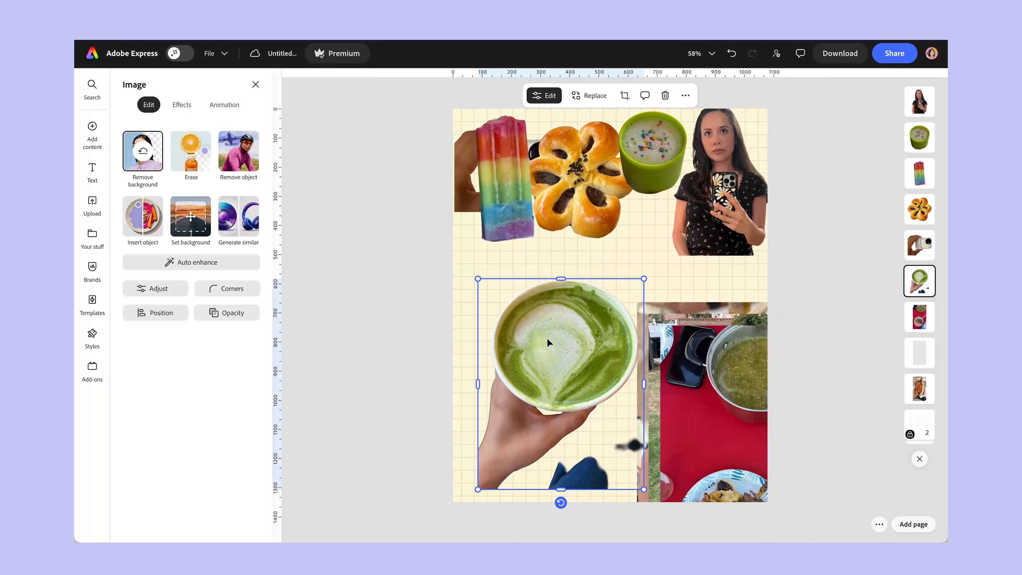
drag(547, 342, 535, 307)
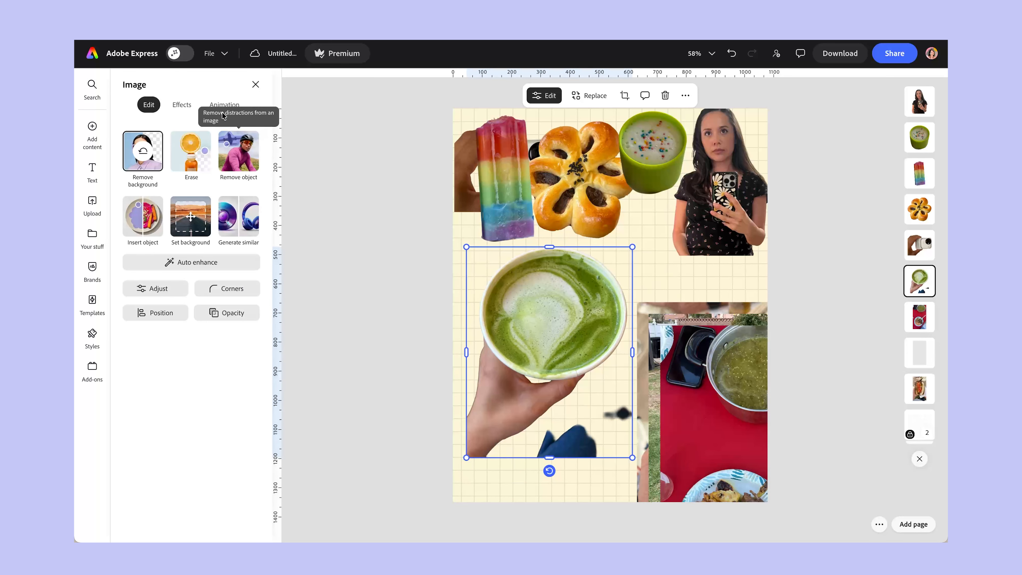
Erase the hand and leftover dark objects around the matcha cup with a brush of size 45, and apply the erasure.
click(187, 165)
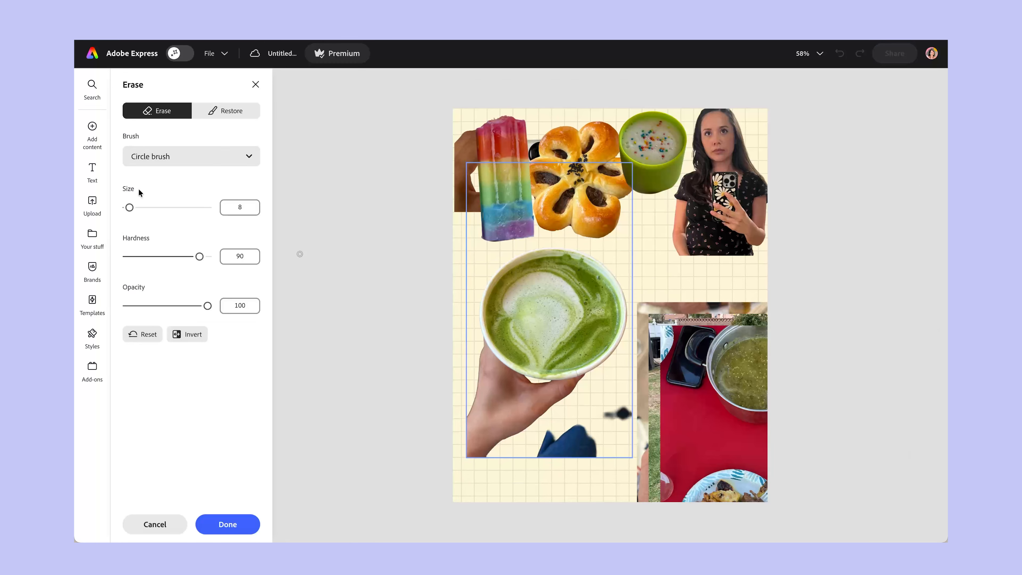
drag(138, 213, 143, 213)
mouse_move(440, 445)
mouse_down()
mouse_move(466, 434)
mouse_move(575, 434)
mouse_move(638, 408)
mouse_move(568, 450)
mouse_move(478, 446)
mouse_move(478, 354)
mouse_move(551, 392)
mouse_move(604, 385)
mouse_move(494, 404)
mouse_move(500, 413)
mouse_up()
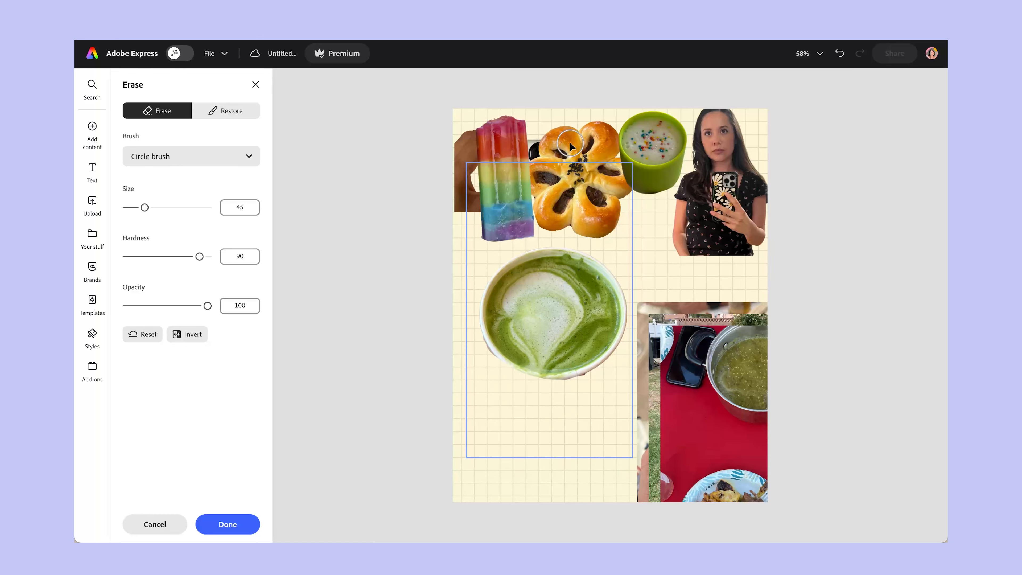
click(225, 524)
Place the matcha cup behind the top row next to the selfie, and move the cropped food plate photo to the page's lower left.
drag(548, 304, 506, 230)
drag(704, 397, 568, 301)
drag(608, 231, 601, 341)
drag(523, 273, 629, 225)
drag(604, 382, 554, 337)
click(710, 53)
click(669, 191)
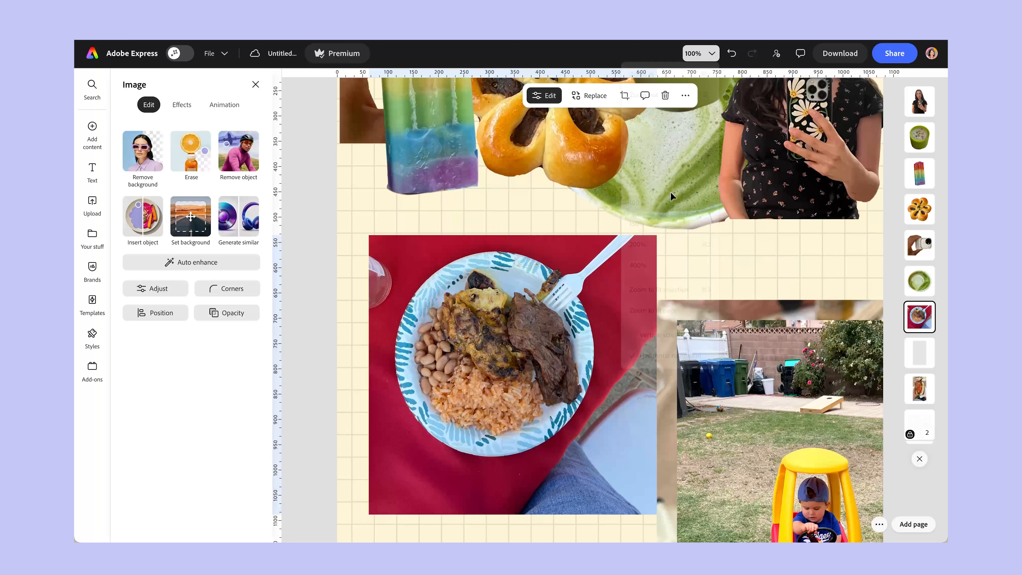
Remove the food plate photo's background, crop the empty area below it, and move the cutout under the popsicle at the page's left edge.
drag(532, 387, 538, 368)
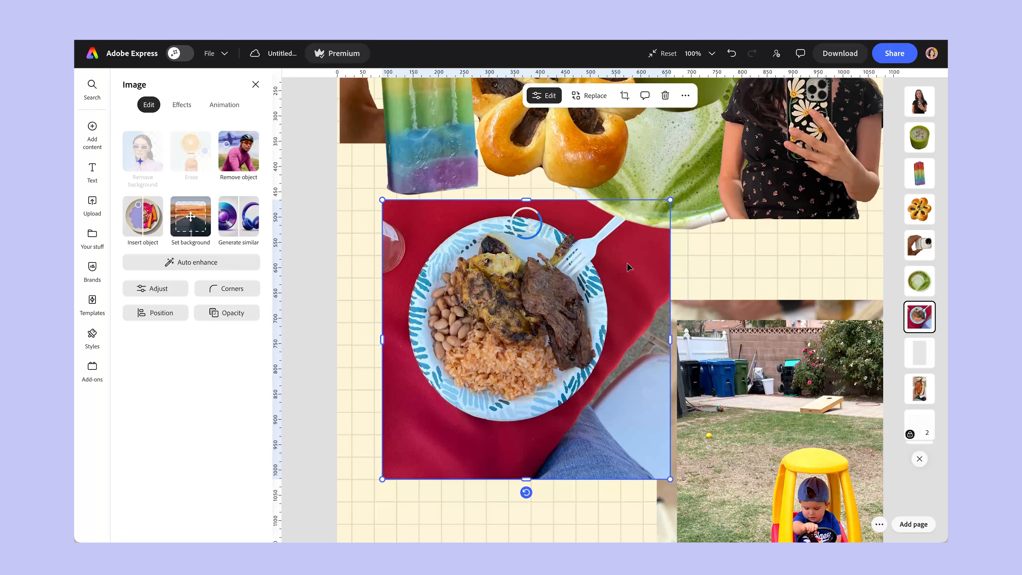
drag(550, 341, 531, 314)
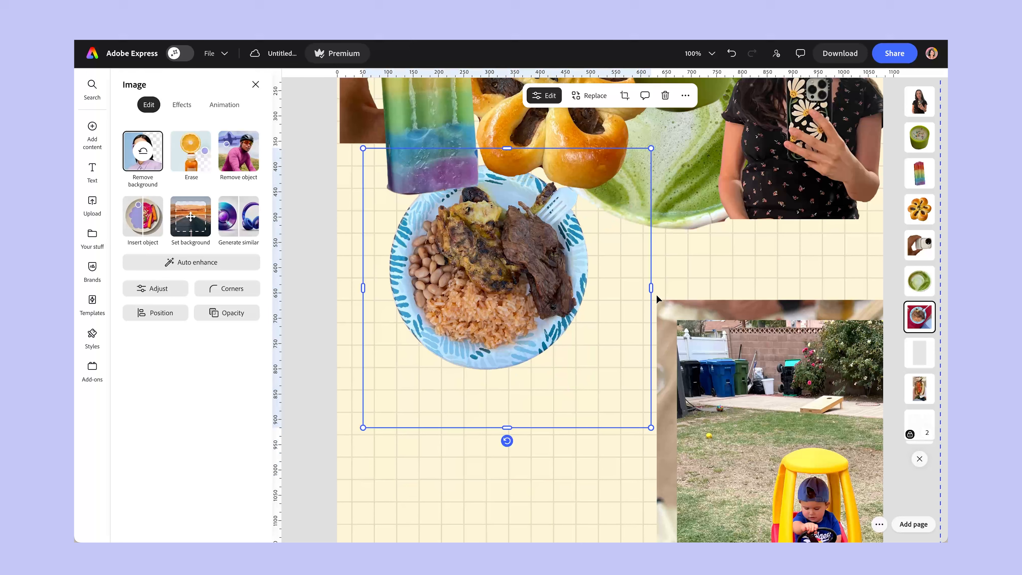
click(634, 303)
click(551, 326)
drag(507, 427, 507, 393)
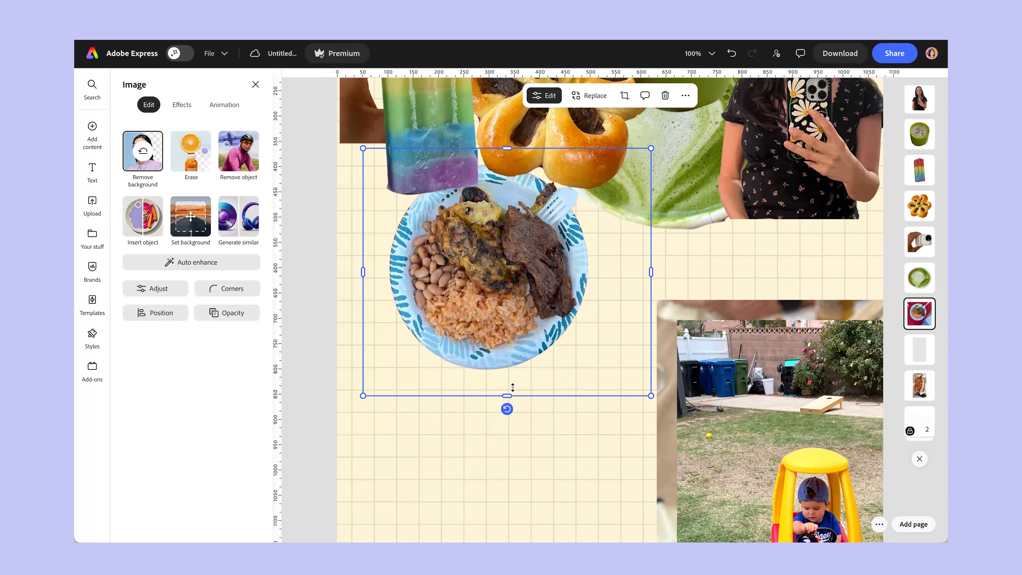
drag(533, 262, 480, 267)
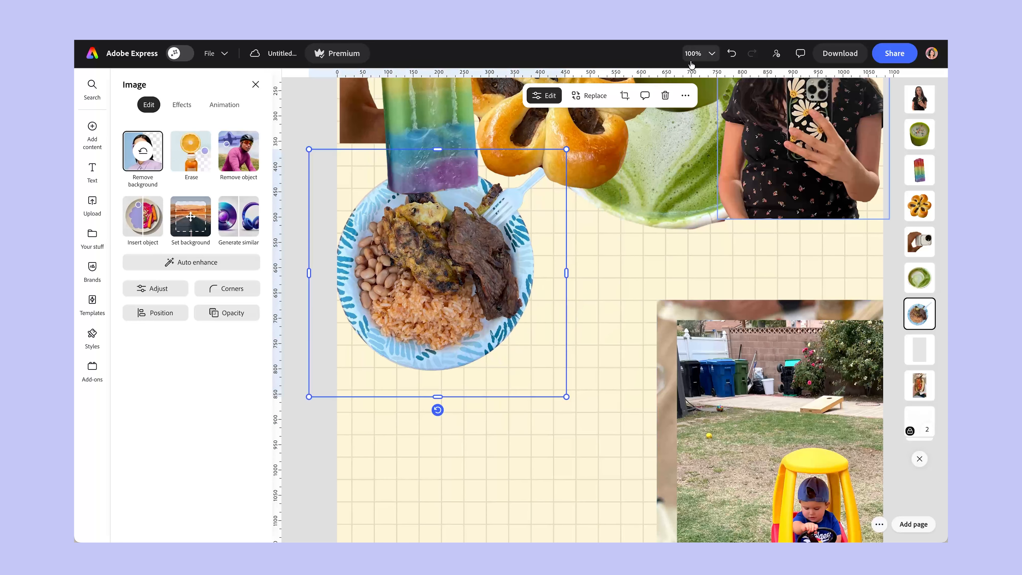
Move the toy car photo to the page's center and remove its background.
click(708, 57)
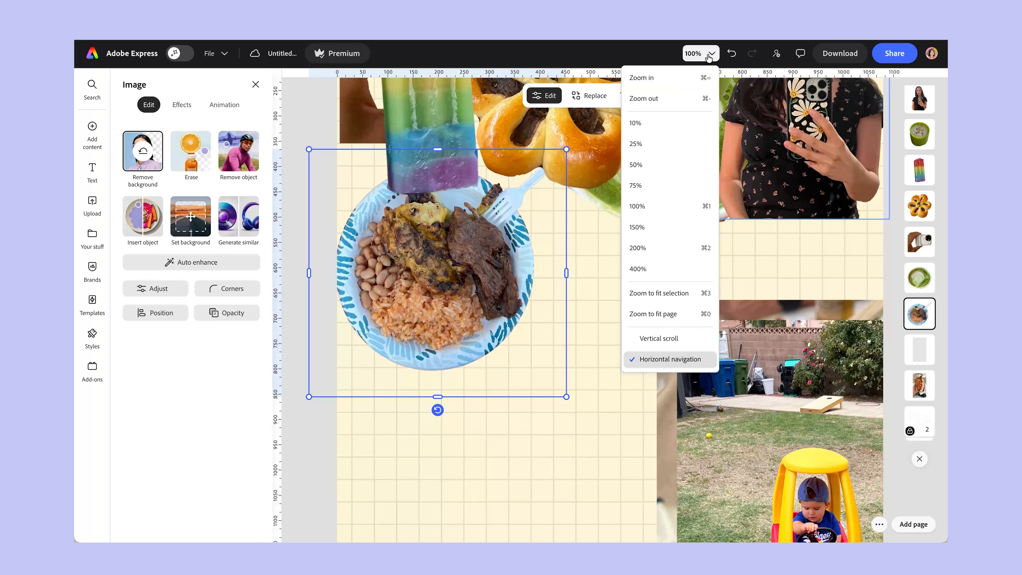
click(673, 101)
drag(709, 394, 558, 285)
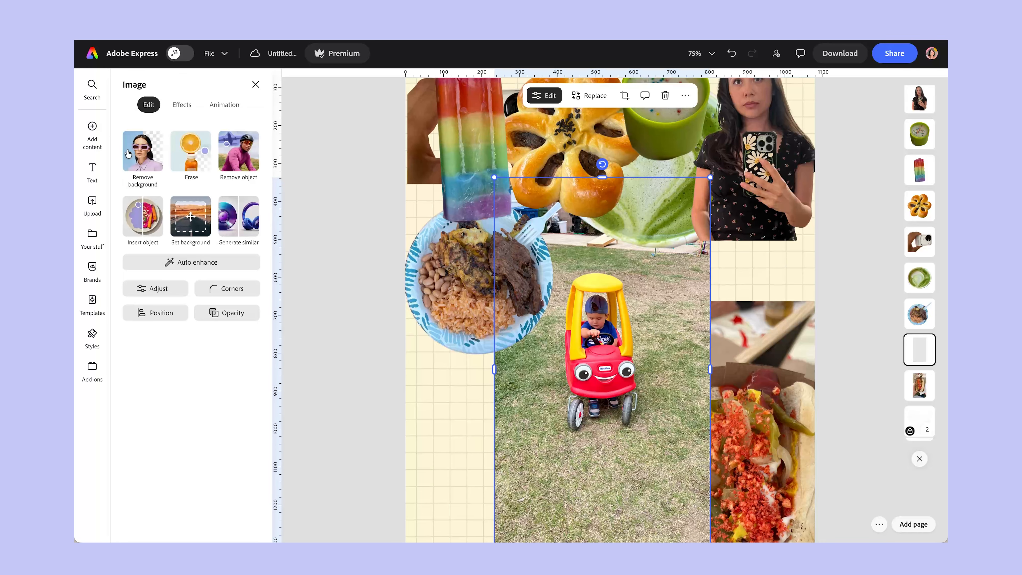
click(152, 157)
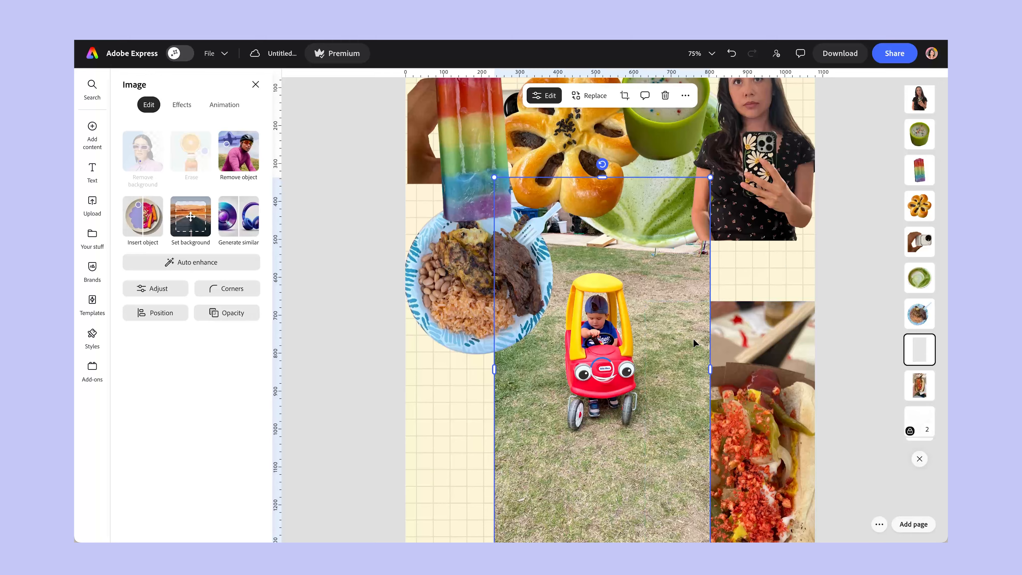
Place the food plate behind the selfie at the page's right edge, and move the toy car cutout below the popsicle.
drag(453, 283, 756, 206)
drag(604, 368, 533, 341)
drag(533, 340, 476, 278)
Cut out the hot dog photo and scale it down near the lower center, then place the toy car at its upper left.
drag(752, 425, 656, 322)
scroll(749, 366, down, 2)
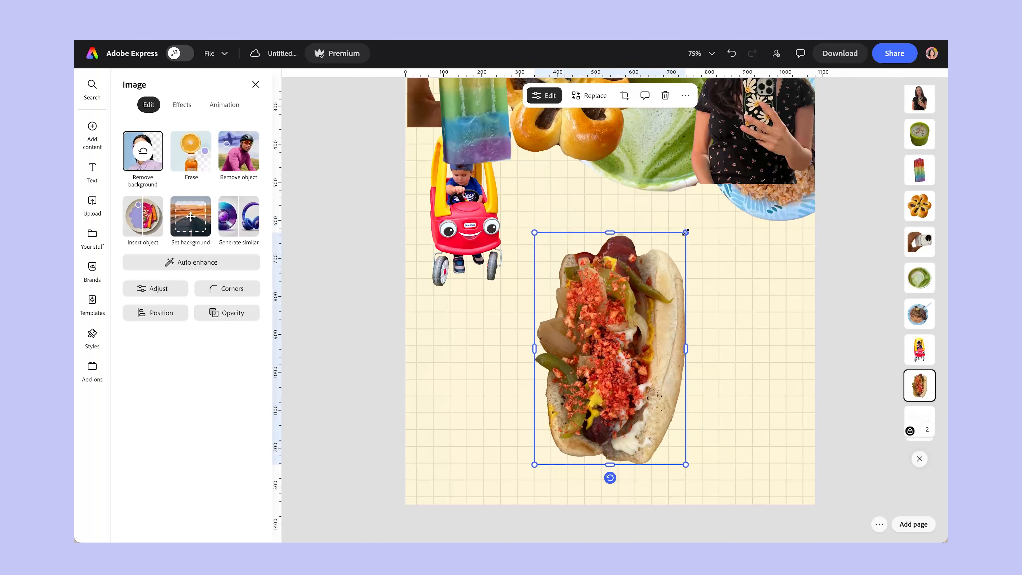
drag(685, 233, 631, 323)
drag(488, 237, 537, 327)
Bring the selfie and the green cup down from the top row to the middle of the page near the toy car.
scroll(796, 305, up, 3)
scroll(674, 123, down, 1)
click(694, 53)
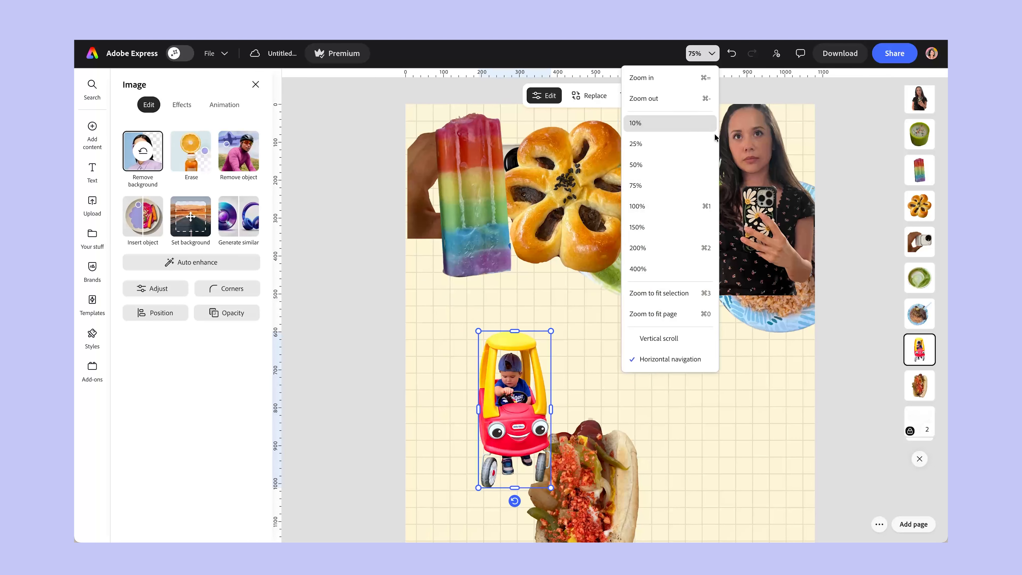
click(677, 292)
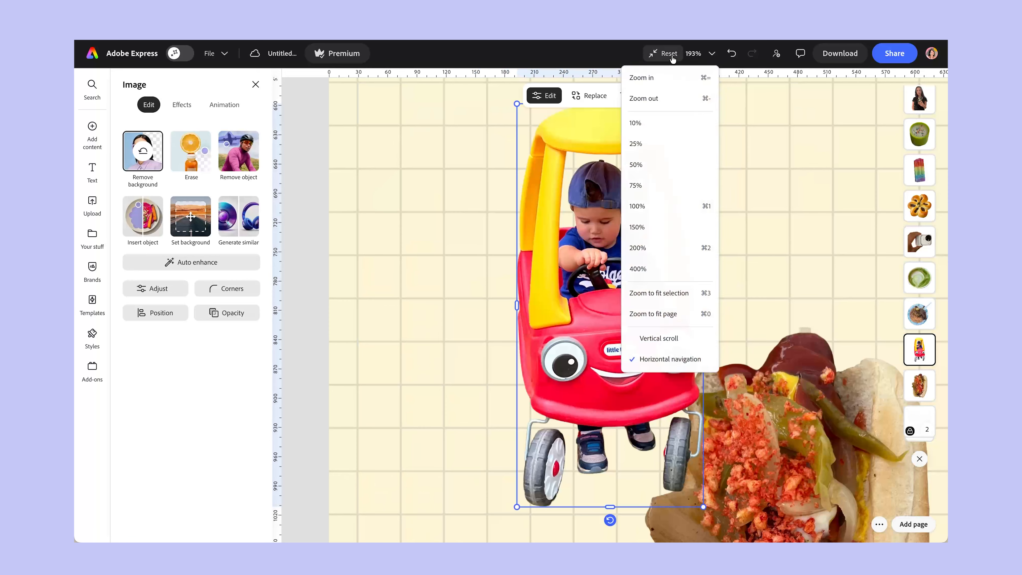
click(671, 55)
drag(716, 153, 631, 298)
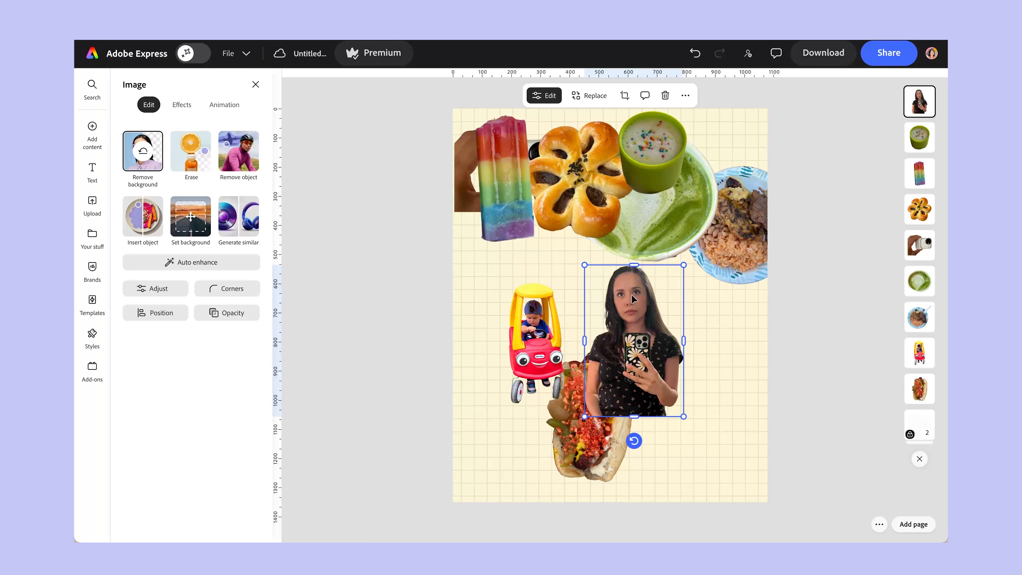
drag(665, 194, 585, 324)
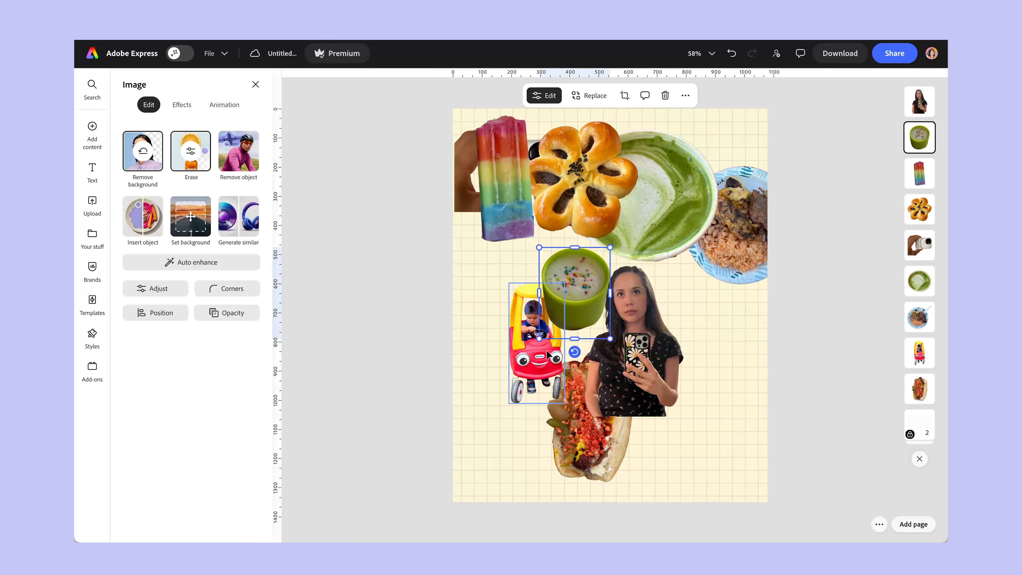
click(530, 362)
drag(619, 371, 658, 357)
Lower the popsicle over the toy car, move the pastry to the page's right edge, and center the selfie above the hot dog.
drag(513, 170, 523, 229)
drag(586, 160, 739, 299)
mouse_move(678, 312)
mouse_down()
mouse_move(653, 281)
mouse_move(690, 302)
mouse_up()
drag(650, 368, 591, 326)
Bring the green cup in front of the selfie, scale it down slightly, and place it at the selfie's right side.
drag(553, 278, 651, 387)
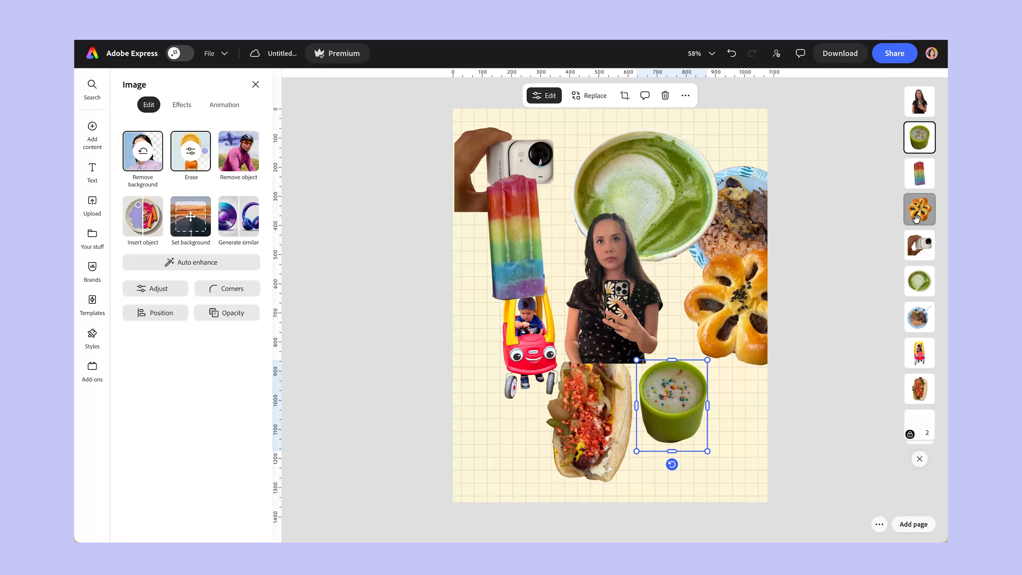
drag(919, 117, 919, 139)
drag(679, 389, 681, 267)
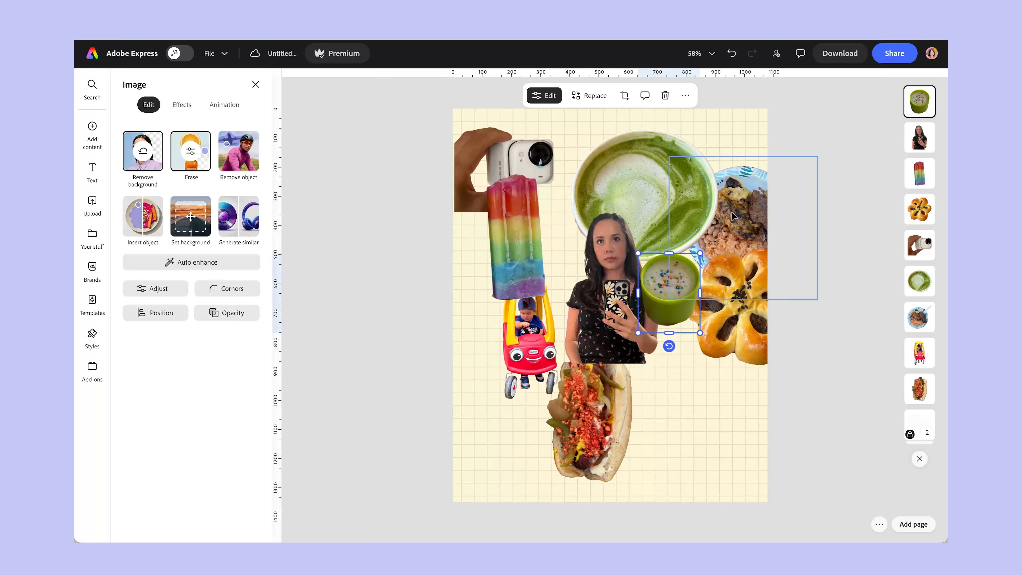
Scale down the matcha latte and place it over the toy car, and move the hot dog below the green cup.
drag(654, 159, 534, 336)
drag(600, 306, 530, 369)
drag(497, 401, 549, 354)
drag(589, 412, 653, 401)
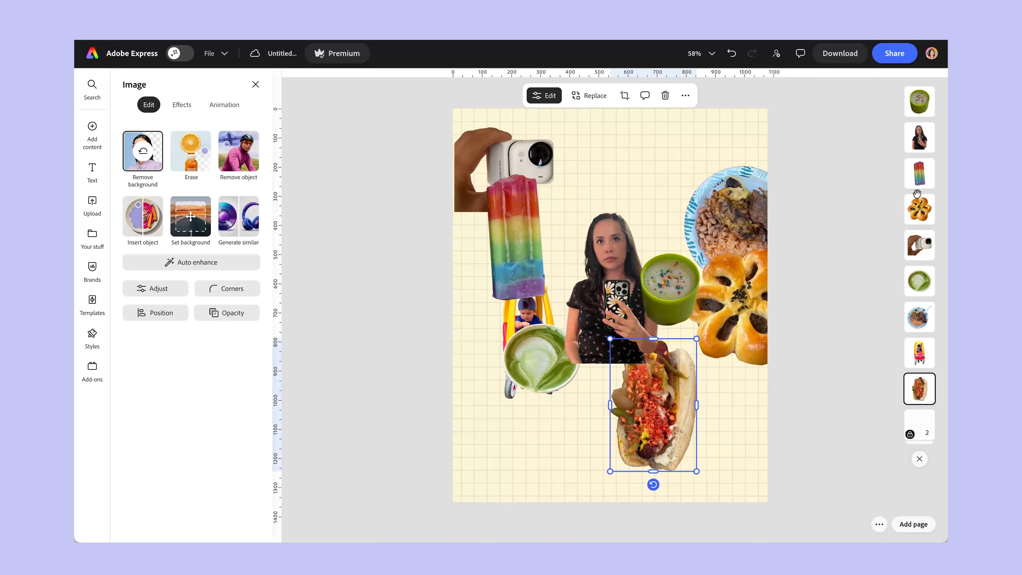
Send the selfie behind all other cutouts, and place the scaled-down pastry at the selfie's left shoulder.
drag(921, 139, 913, 390)
drag(740, 282, 570, 245)
drag(563, 298, 591, 281)
Move the popsicle above the green cup beside the selfie's head, tilt it clockwise, and scale it down.
drag(529, 213, 675, 211)
drag(658, 330, 618, 328)
drag(717, 198, 624, 211)
drag(596, 246, 674, 233)
drag(621, 284, 641, 291)
Scale down the food plate and place it below the selfie, between the matcha latte and the hot dog.
drag(739, 224, 629, 363)
drag(706, 296, 663, 339)
mouse_move(616, 380)
mouse_down()
mouse_move(585, 398)
mouse_move(599, 381)
mouse_up()
Tilt the hot dog clockwise, scale it down, bring it to the front, and move it up against the green cup.
click(676, 394)
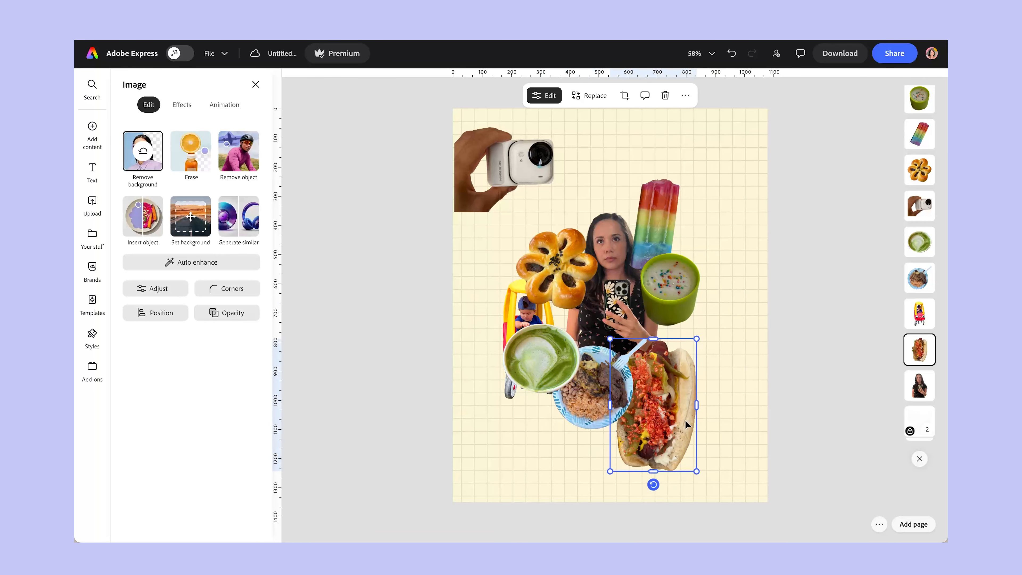
drag(653, 484, 620, 477)
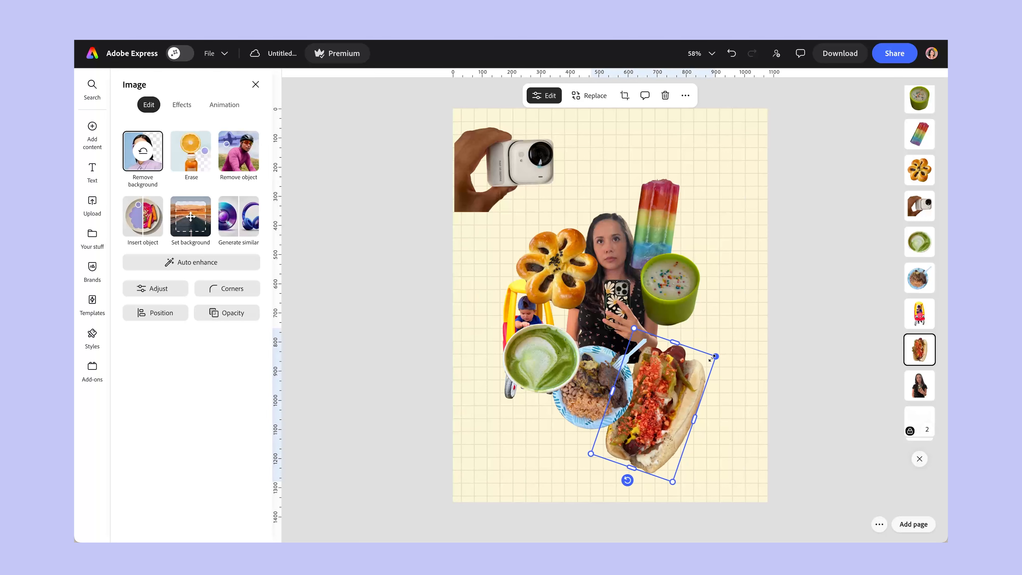
drag(662, 423, 685, 372)
drag(920, 350, 926, 79)
click(770, 367)
drag(680, 367, 677, 364)
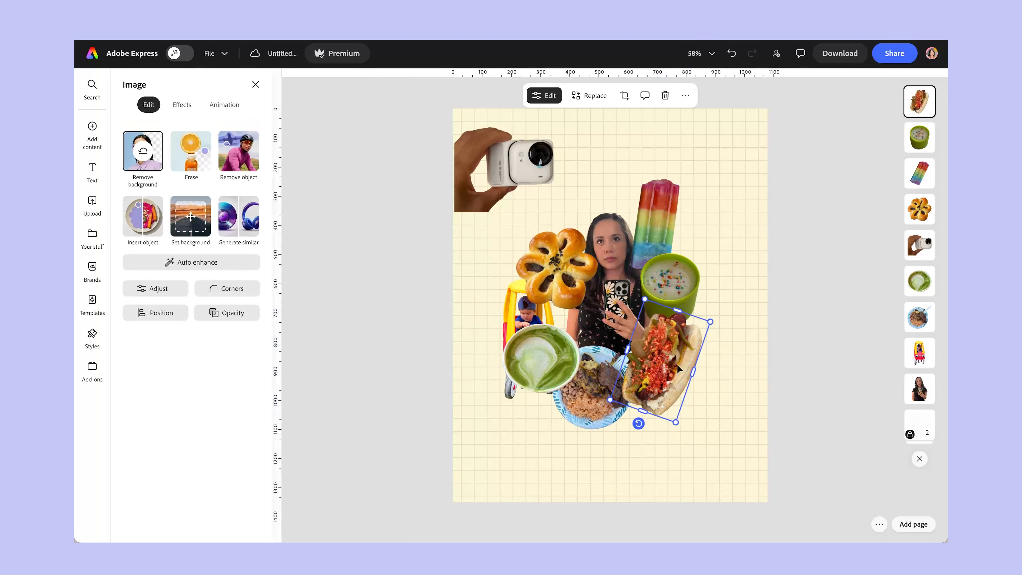
Scale down the camera cutout, tilt it slightly counterclockwise, and place it behind the popsicle on its right side.
drag(529, 164, 562, 204)
drag(535, 266, 565, 258)
drag(546, 182, 578, 188)
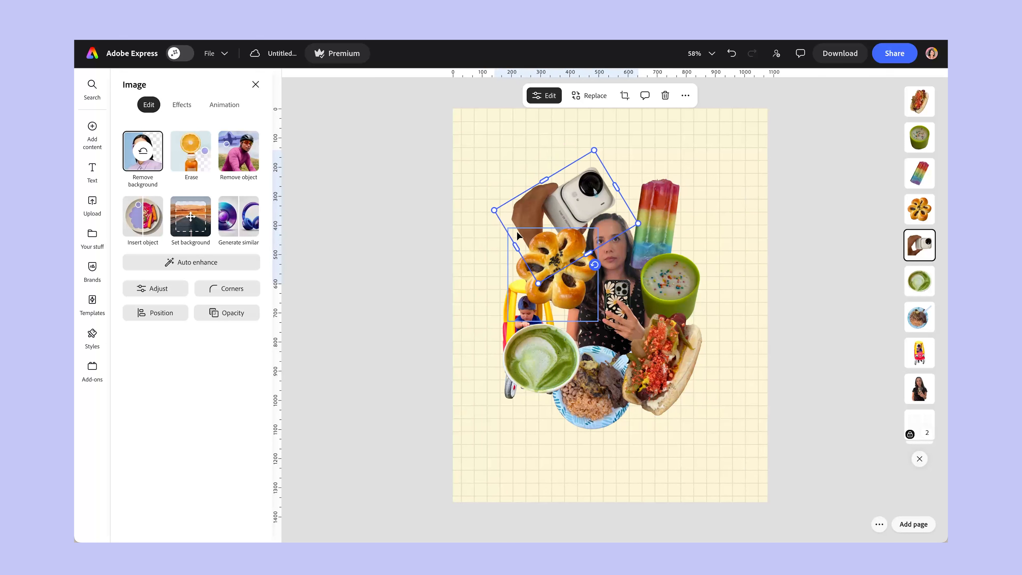
drag(534, 213, 656, 221)
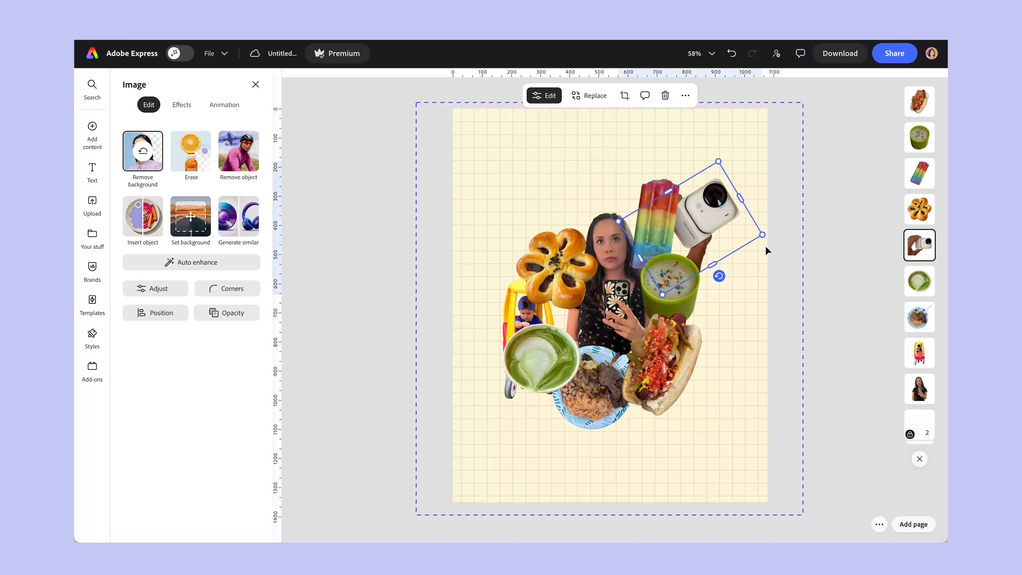
drag(719, 276, 698, 283)
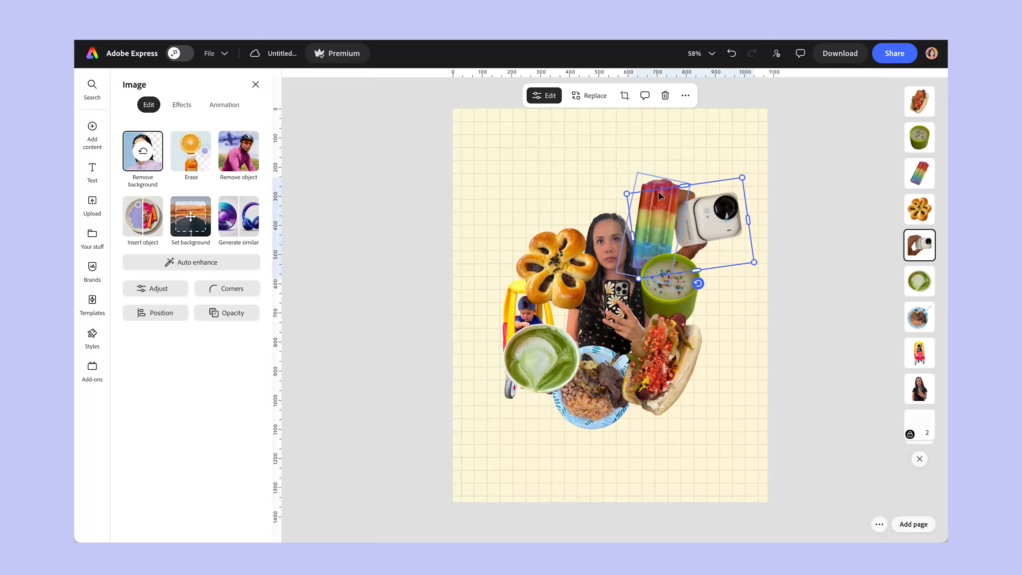
Scale down the matcha latte and place it above the pastry, and shift the toy car right toward the selfie.
drag(595, 286, 560, 203)
drag(502, 288, 564, 259)
drag(559, 204, 605, 170)
drag(527, 325, 545, 325)
Scale down the camera slightly and fine-tune the positions of the camera, hot dog, pastry and popsicle around the selfie.
drag(675, 198, 722, 195)
click(729, 203)
drag(702, 219, 707, 211)
click(788, 335)
drag(670, 355, 682, 355)
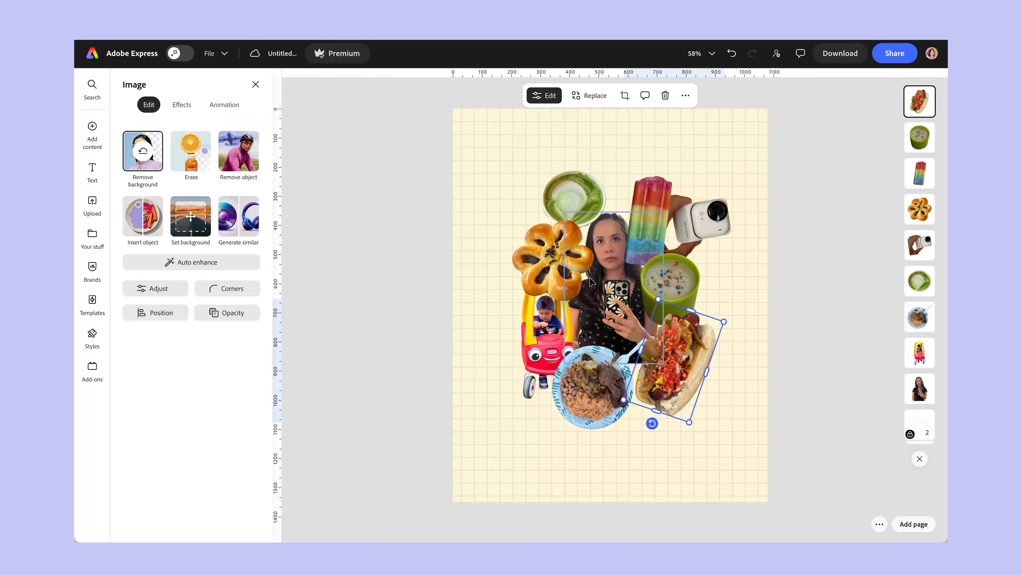
drag(557, 262, 555, 261)
drag(649, 224, 650, 221)
Layer the popsicle behind the pastry but in front of the camera, and nudge both the camera and popsicle slightly right.
drag(918, 174, 919, 246)
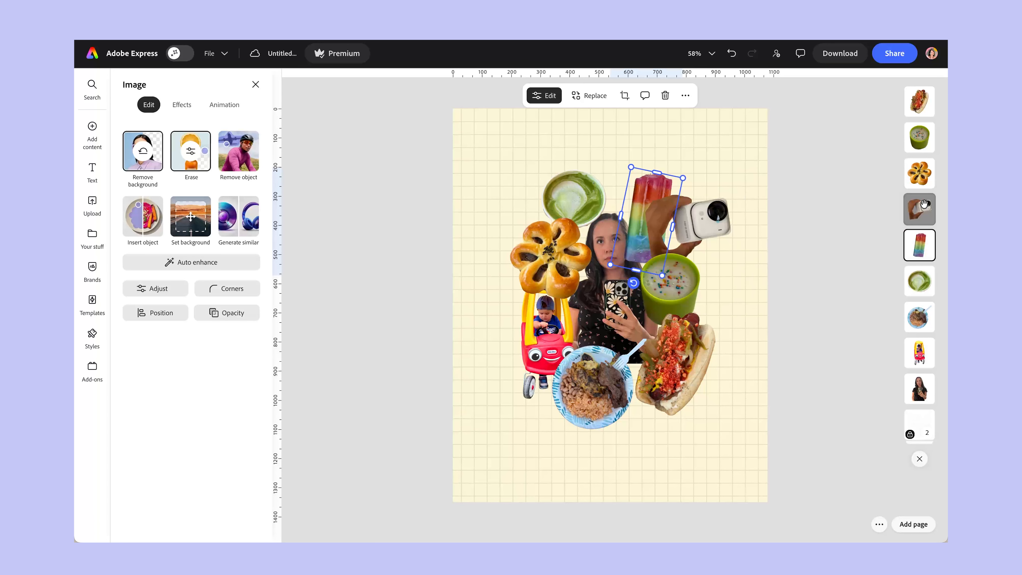
click(924, 214)
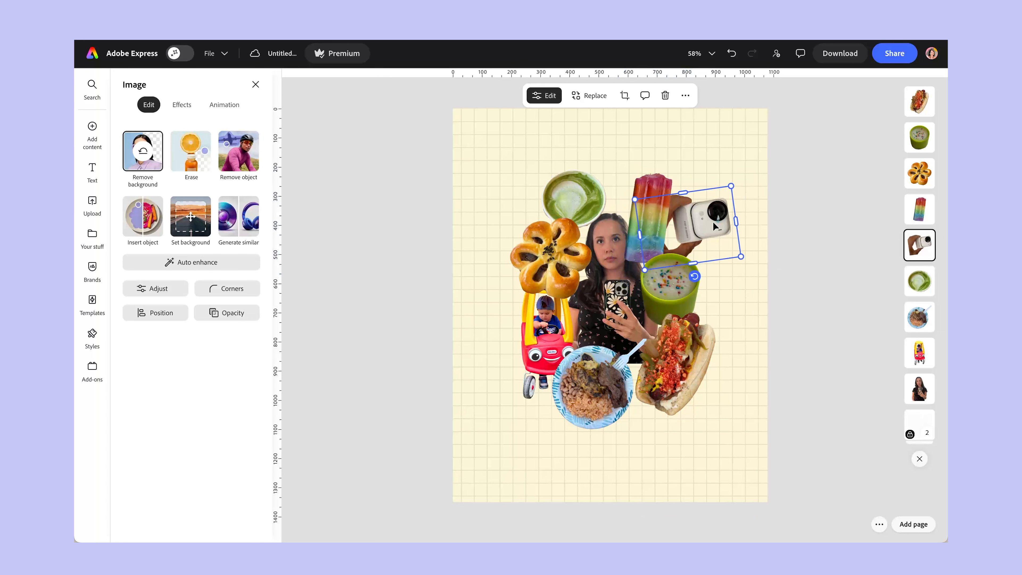
drag(711, 222, 716, 221)
drag(656, 183, 662, 181)
click(794, 321)
click(676, 289)
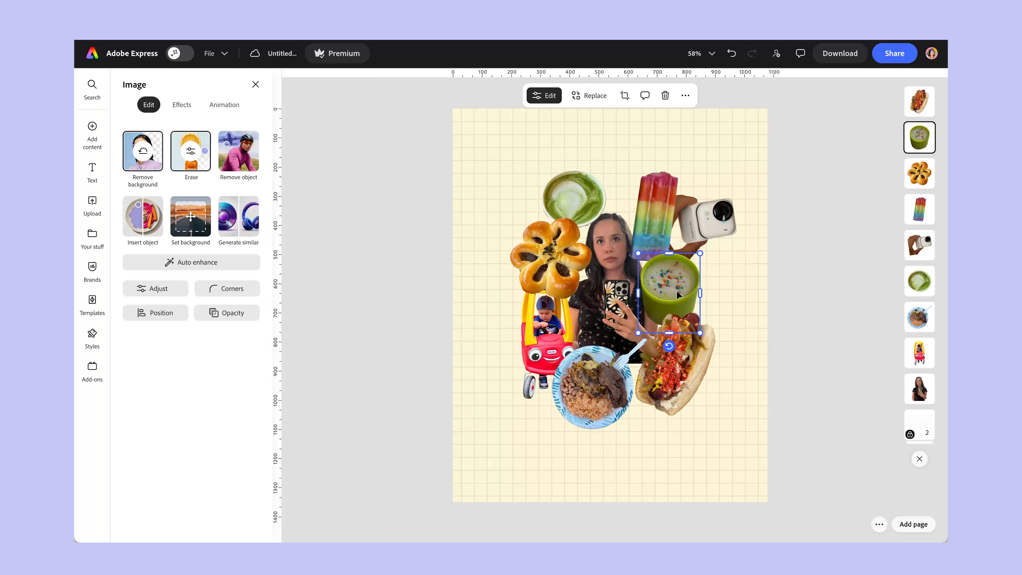
Select all the cutouts together and shift the whole arrangement slightly down and left to center it on the page.
click(749, 398)
click(855, 340)
drag(764, 428, 450, 201)
drag(652, 278, 644, 286)
click(788, 313)
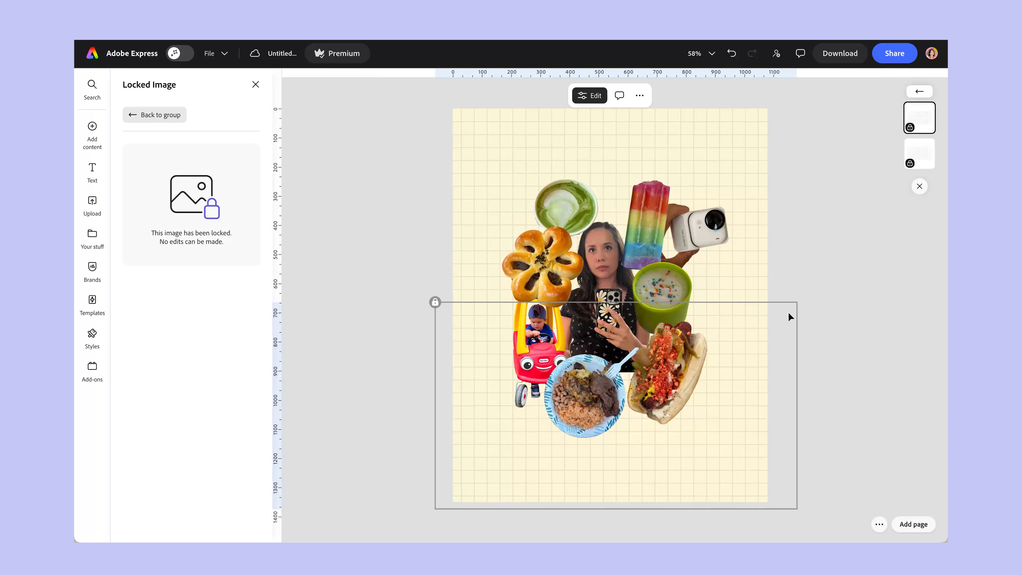
click(794, 255)
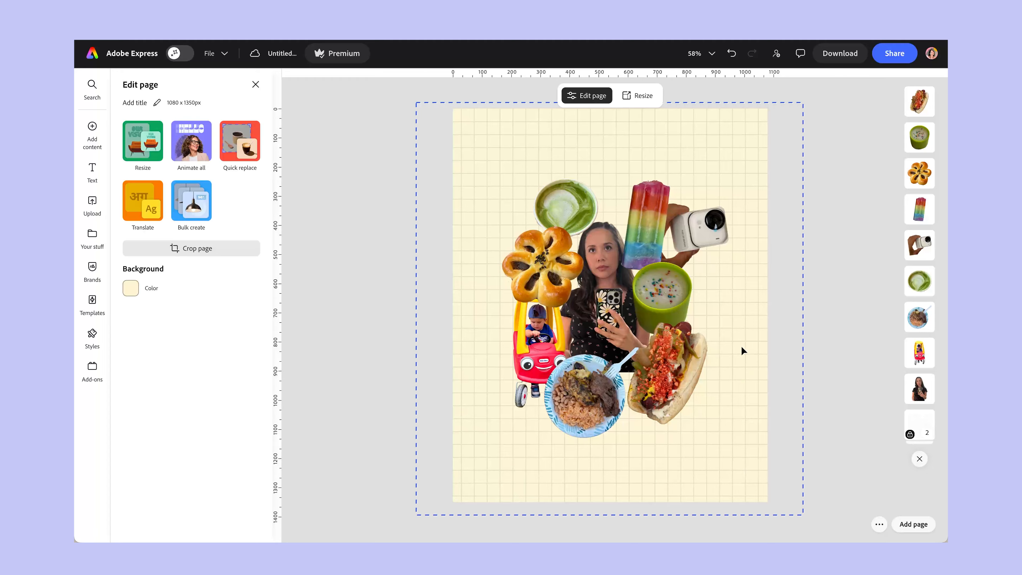
Search the design assets for "receipt" and browse the results for a suitable receipt graphic.
click(92, 132)
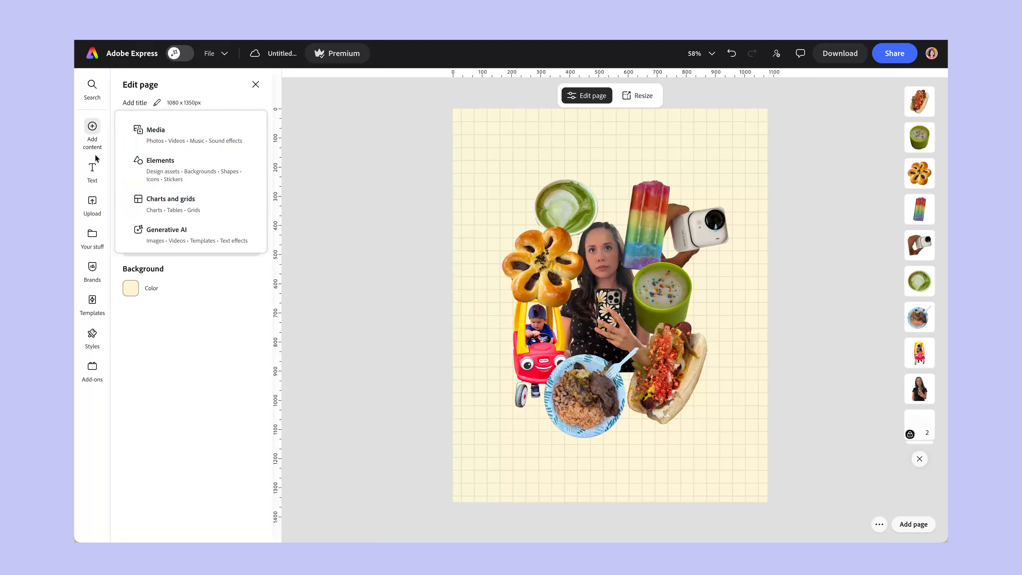
click(185, 160)
click(193, 128)
text(receipt)
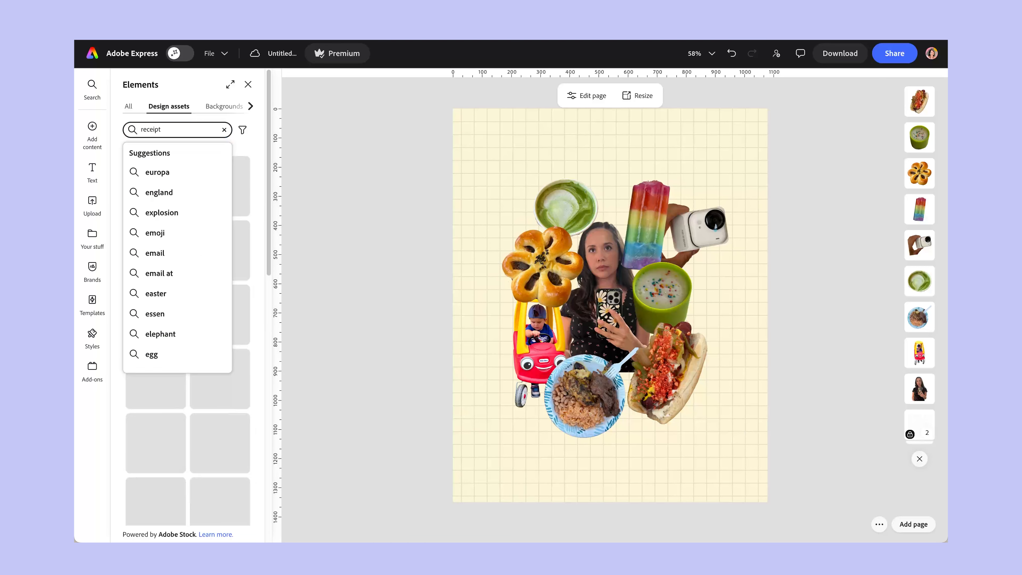
key(Return)
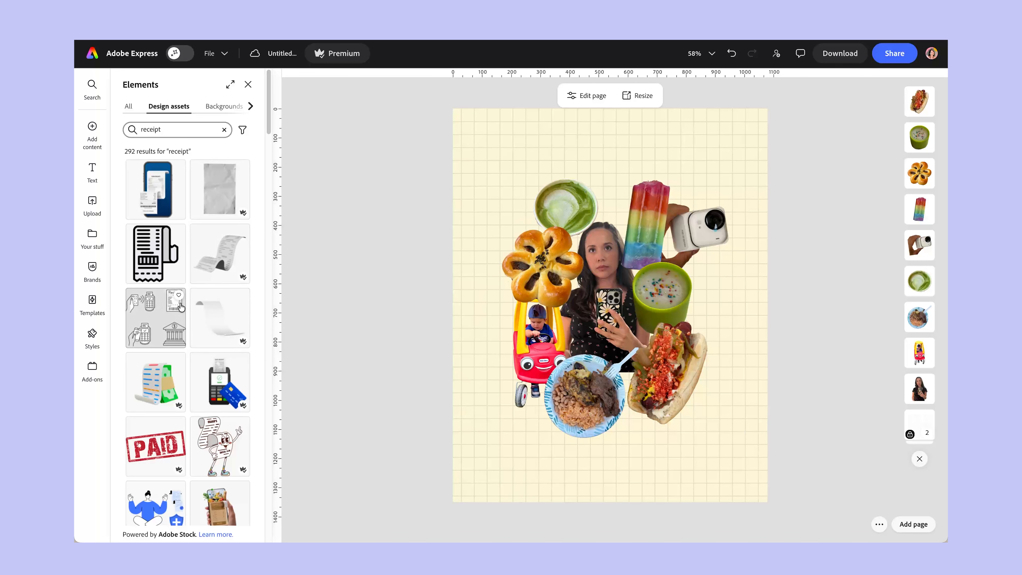
scroll(225, 306, down, 7)
scroll(220, 288, down, 10)
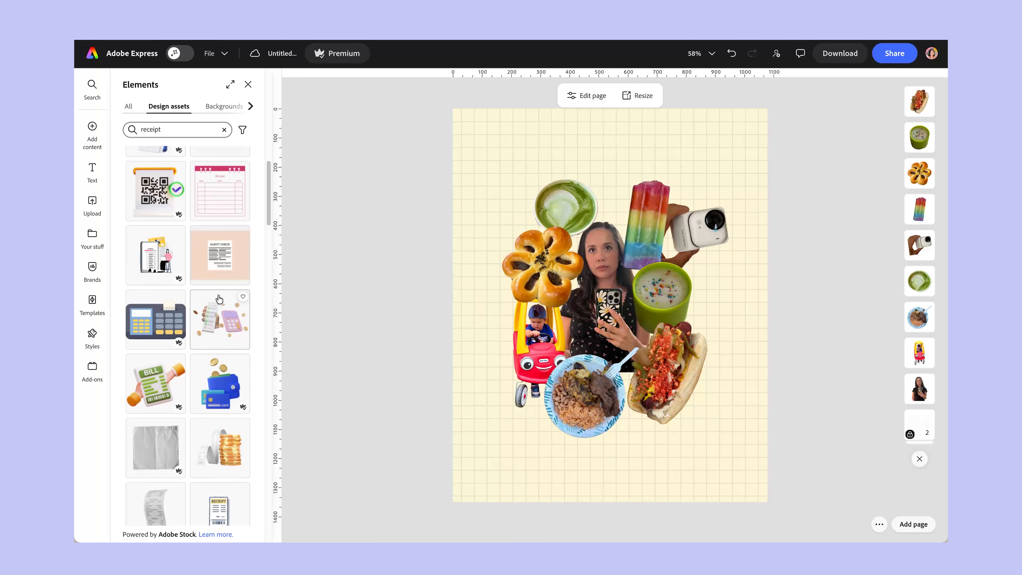
scroll(244, 375, down, 10)
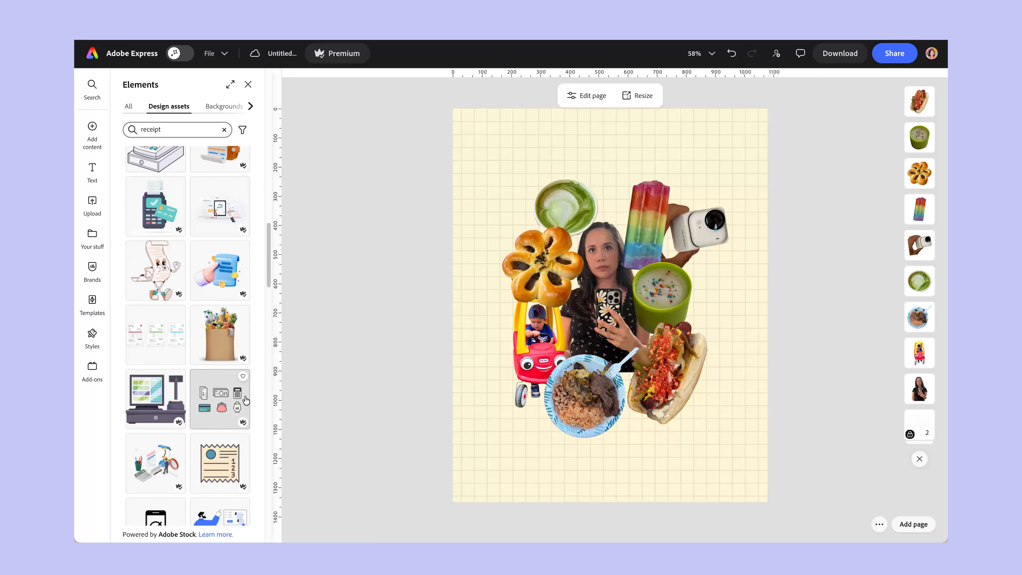
scroll(244, 396, down, 10)
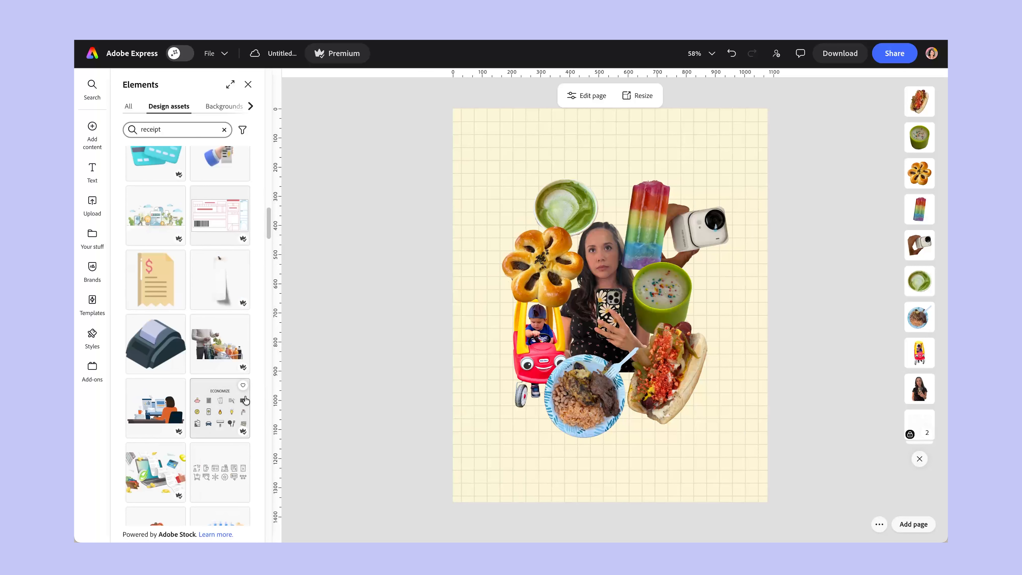
scroll(244, 396, up, 20)
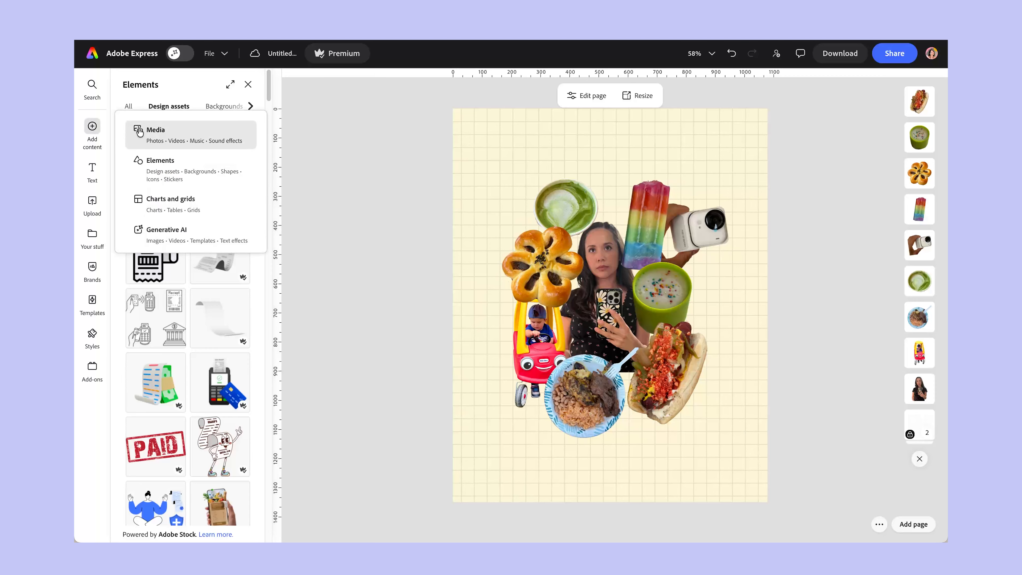
Search the stock photos for "receipt" and add the printed tax-invoice receipt to the page with its background removed.
click(132, 131)
click(139, 182)
text(receipt)
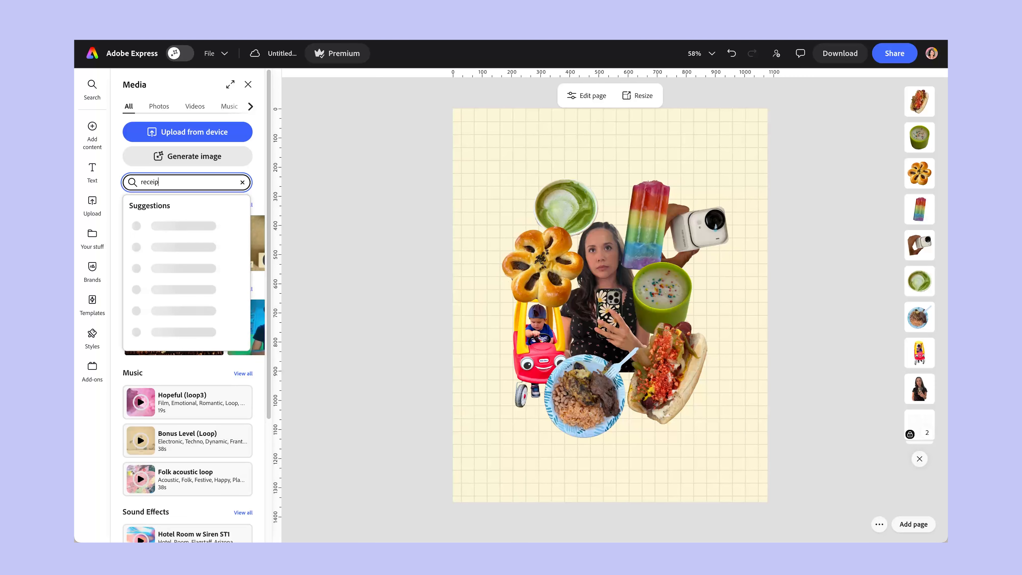
key(Return)
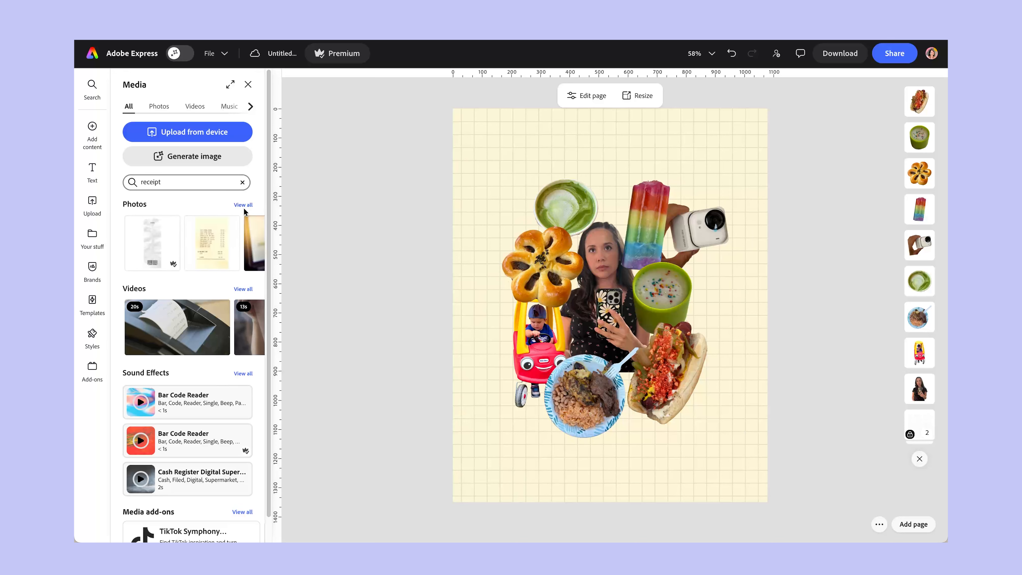
click(243, 206)
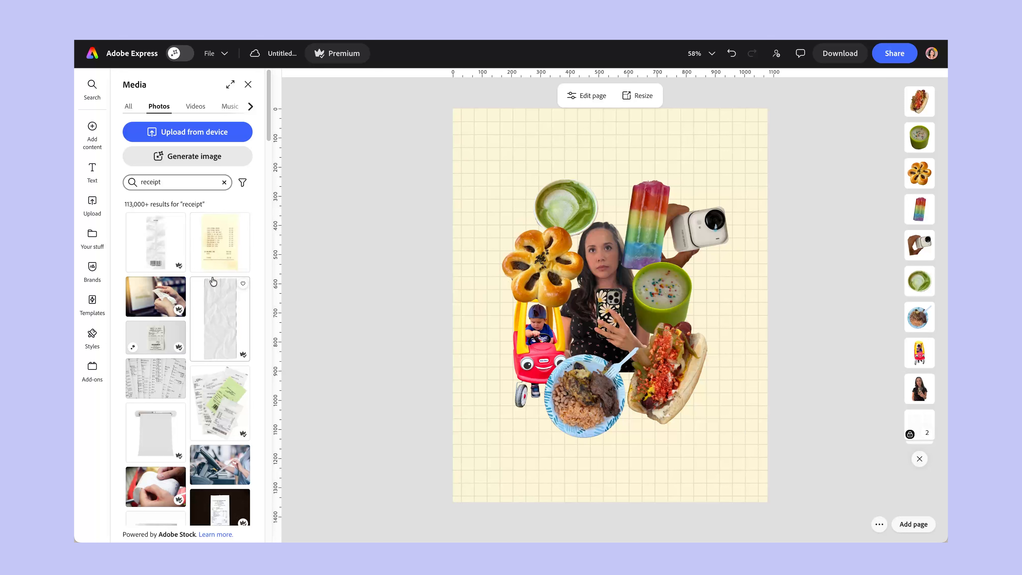
click(162, 339)
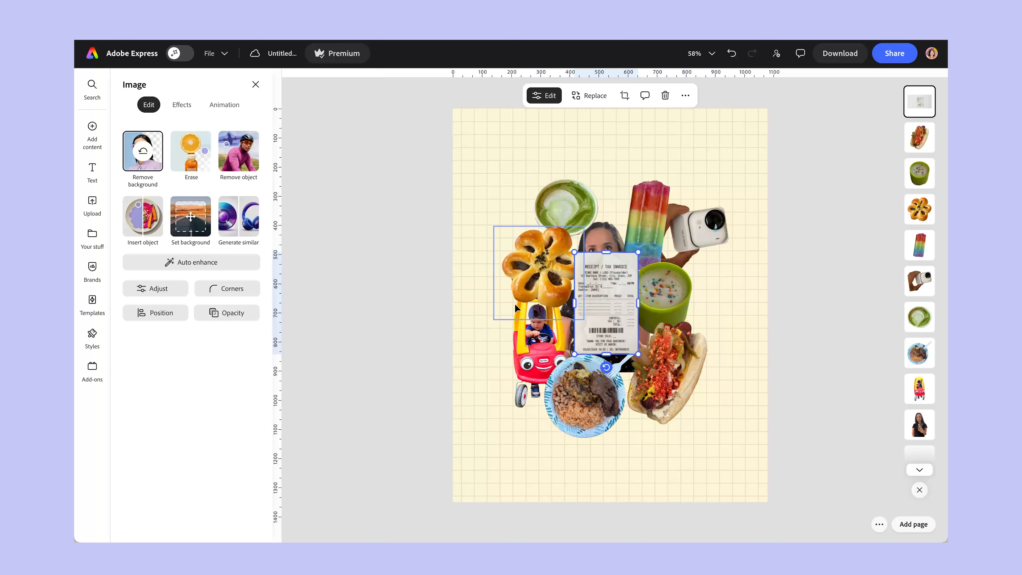
Tilt and scale down the receipt, and place it beside the flower-shaped pastry.
drag(618, 295, 608, 384)
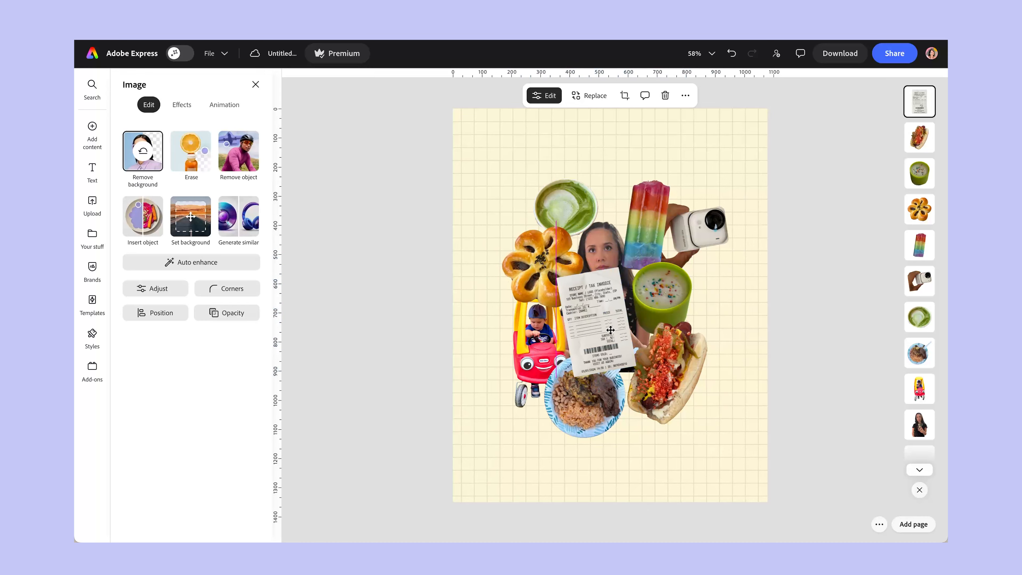
drag(602, 311, 561, 276)
drag(584, 232, 565, 257)
drag(543, 304, 492, 319)
drag(661, 309, 677, 308)
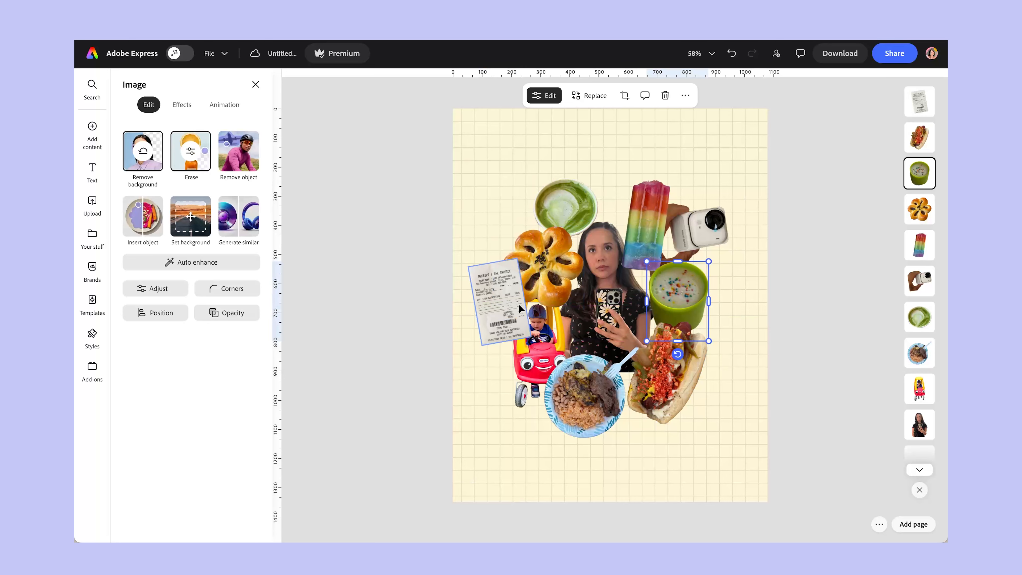
Move the receipt to the outer side of the green cup, tilt it clockwise, and layer it behind the cup and hot dog.
drag(511, 307, 704, 310)
drag(703, 358, 680, 362)
drag(697, 319, 709, 311)
drag(924, 121, 916, 176)
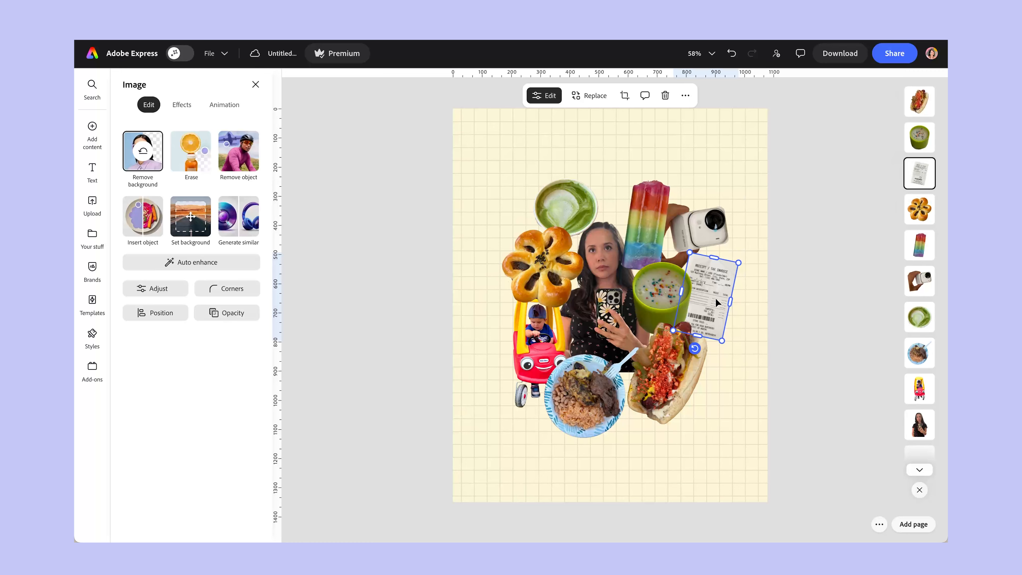
Search the design assets for "paper".
click(816, 298)
click(92, 152)
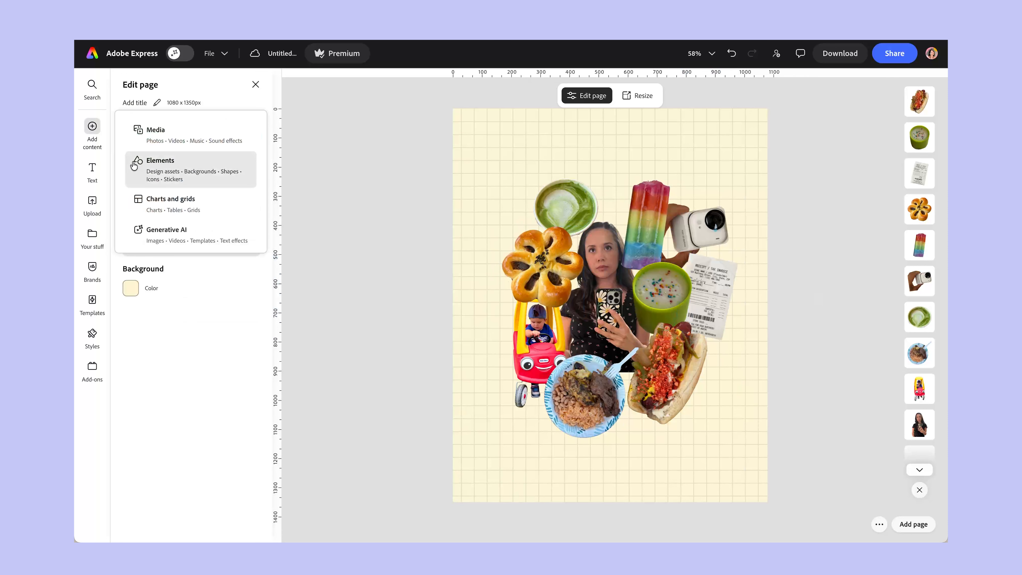
click(161, 165)
click(172, 135)
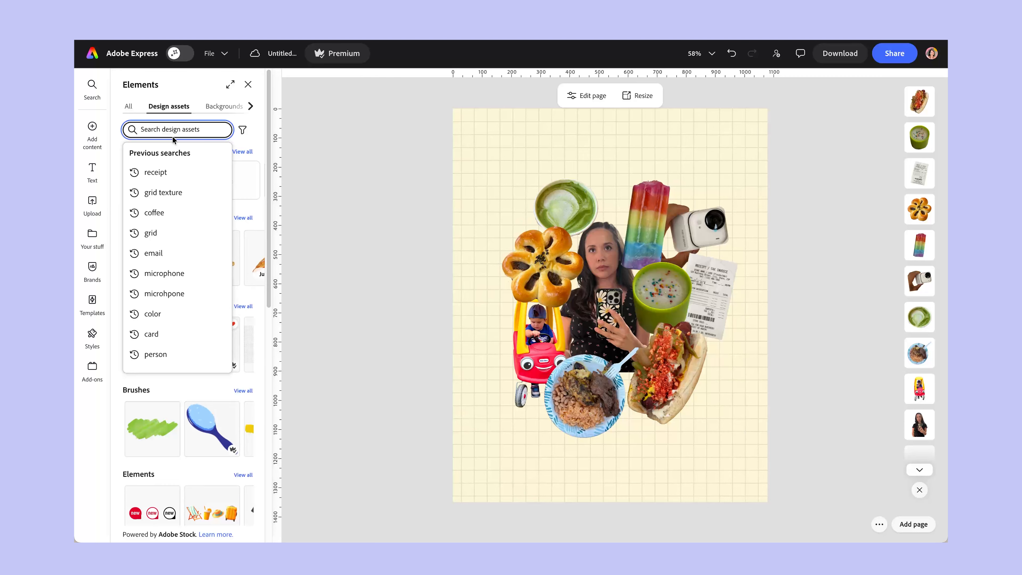
text(paper)
key(Return)
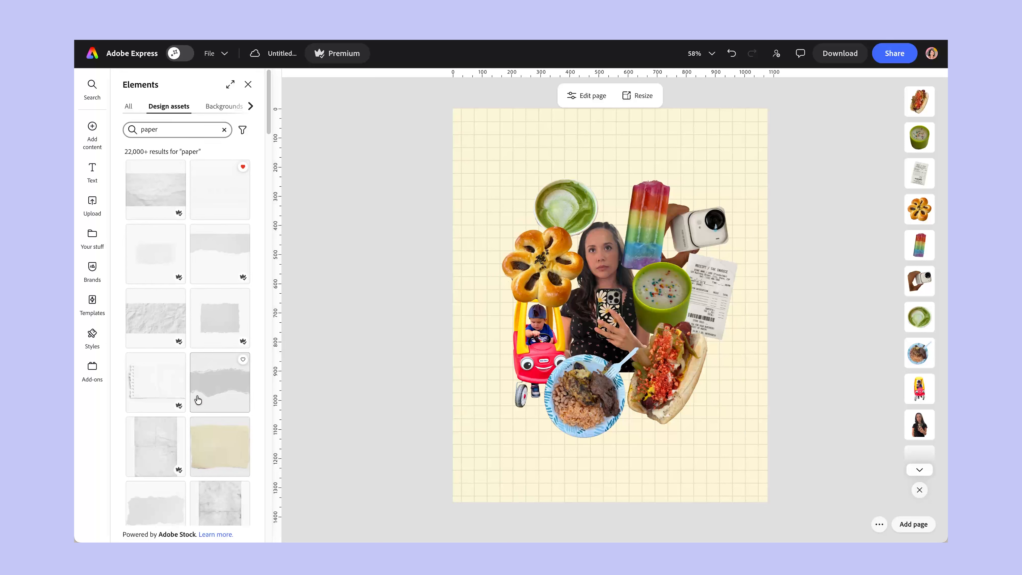
Add the torn grid-paper scrap from the results and place it at small size over the lower part of the toy car.
scroll(199, 407, down, 10)
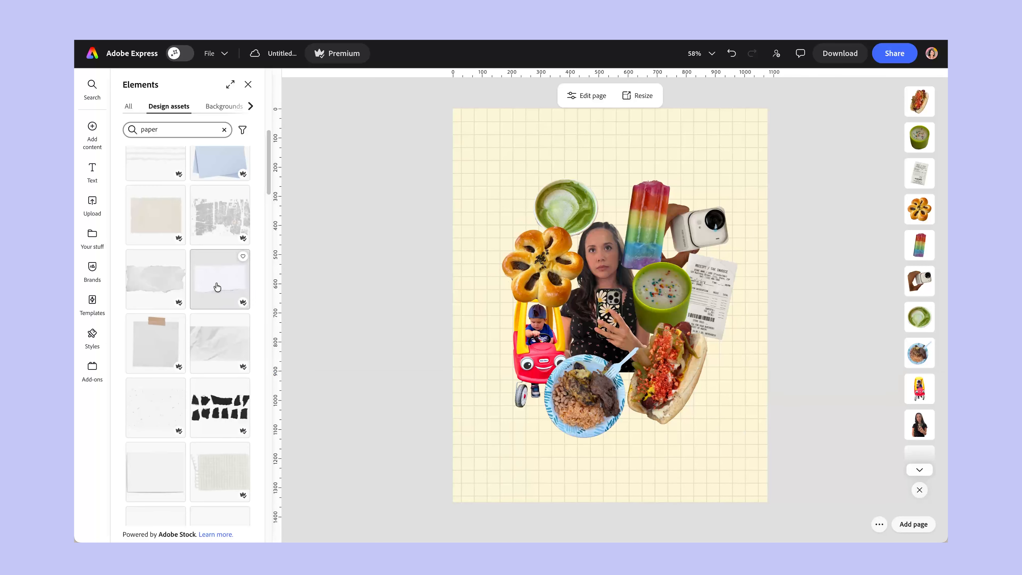
scroll(232, 279, down, 4)
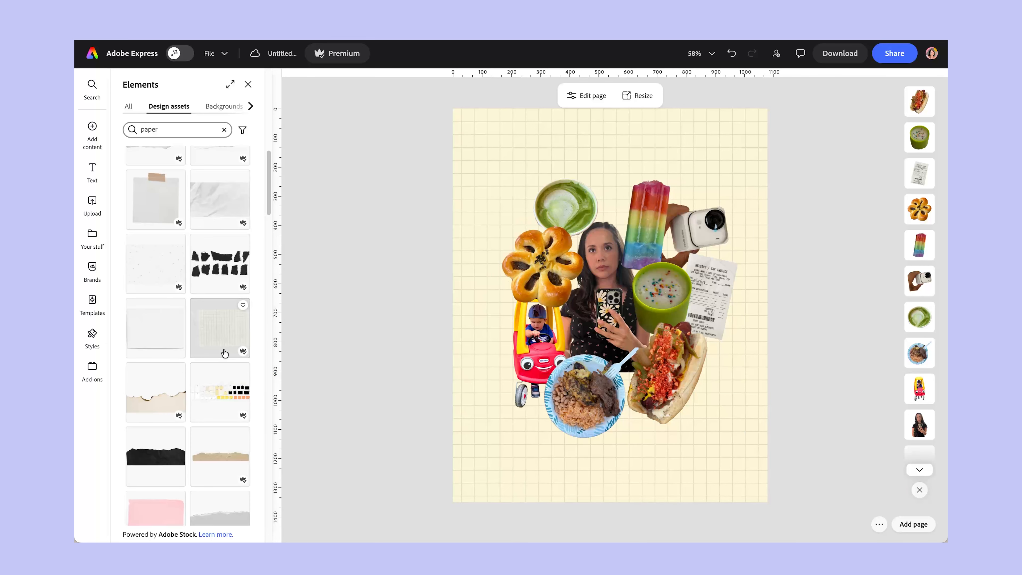
click(225, 353)
drag(610, 305, 503, 380)
drag(525, 376, 542, 370)
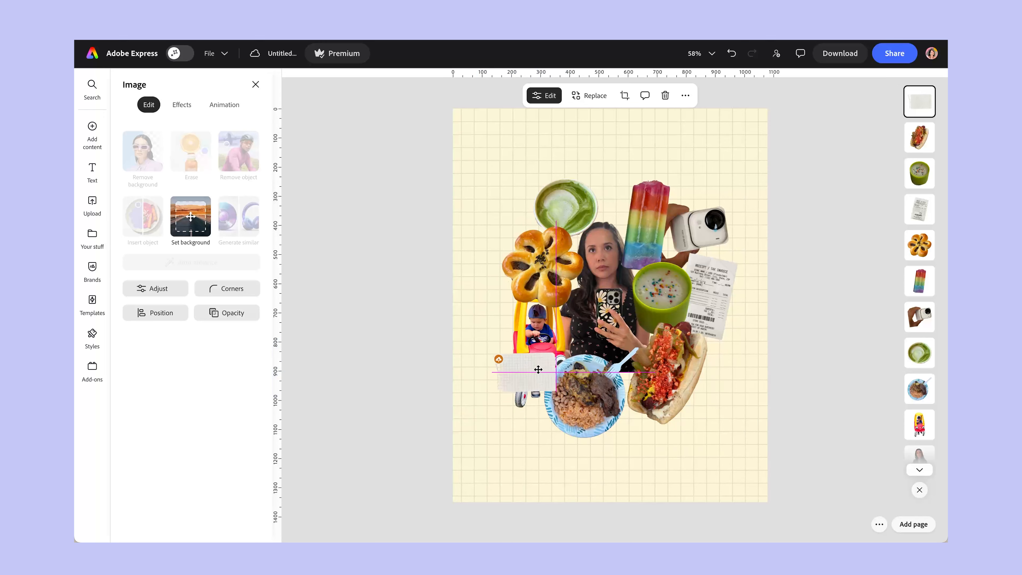
Try a brown paper scrap over the lower end of the hot dog, and delete it.
click(97, 149)
click(173, 163)
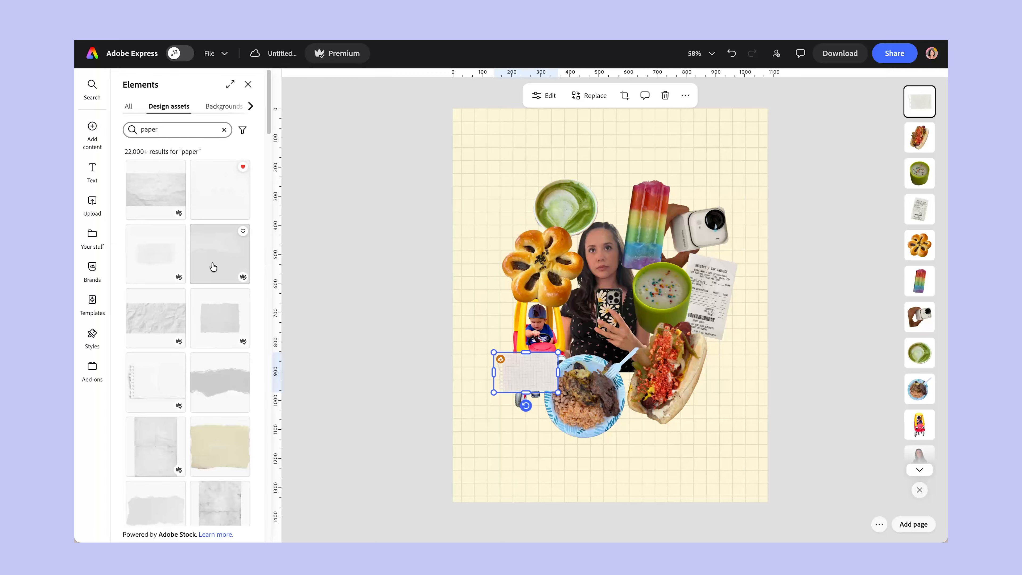
scroll(242, 390, down, 10)
scroll(243, 390, down, 5)
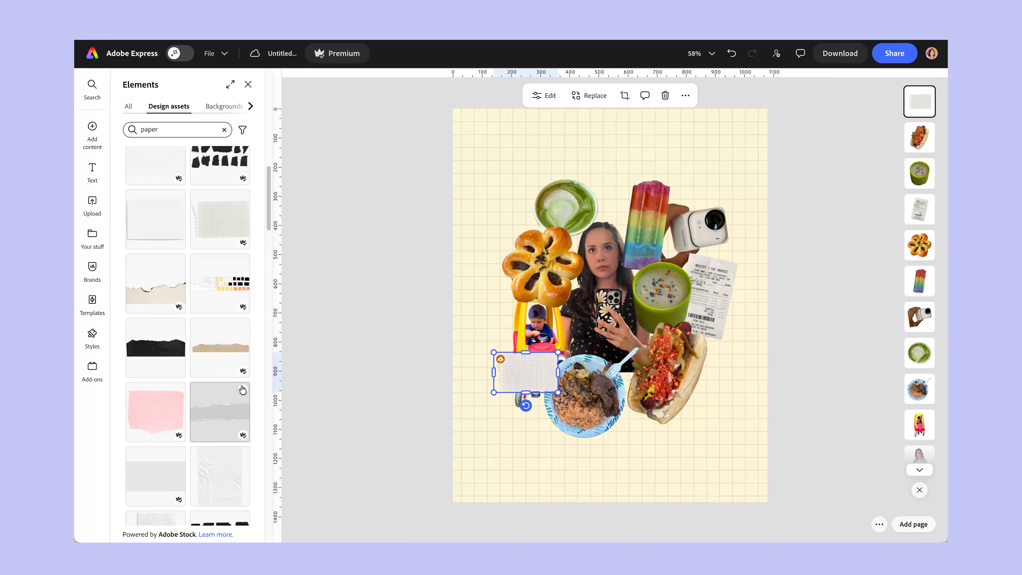
scroll(159, 359, down, 5)
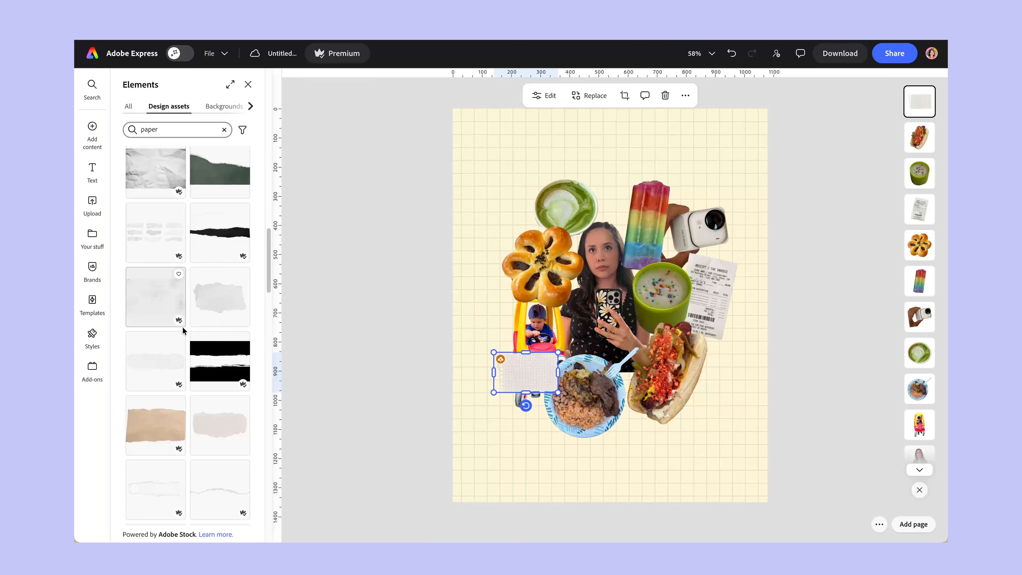
click(159, 337)
drag(610, 306, 664, 417)
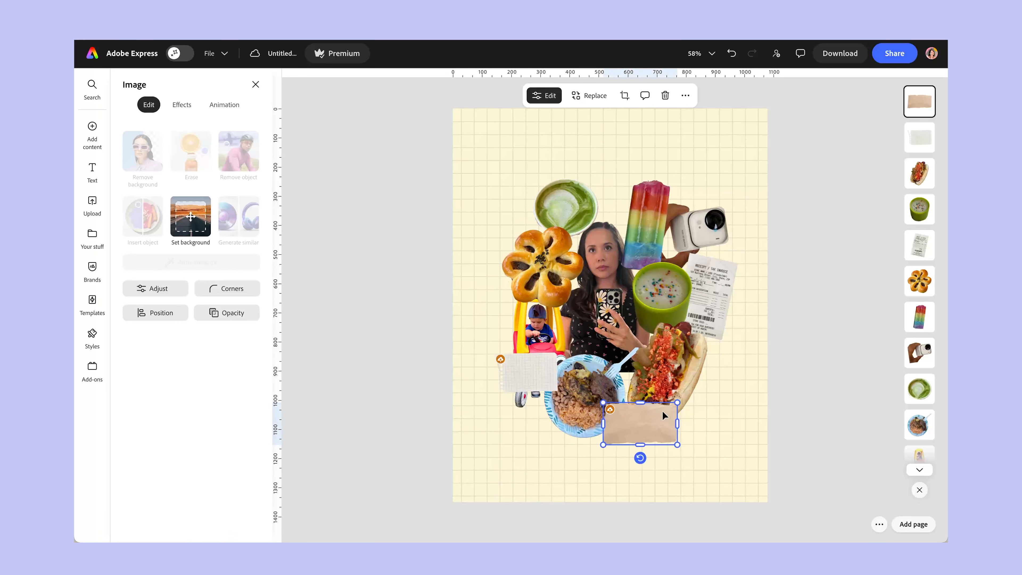
key(Delete)
Add the orange torn-paper strip from the paper results and place it across the lower end of the hot dog.
click(88, 130)
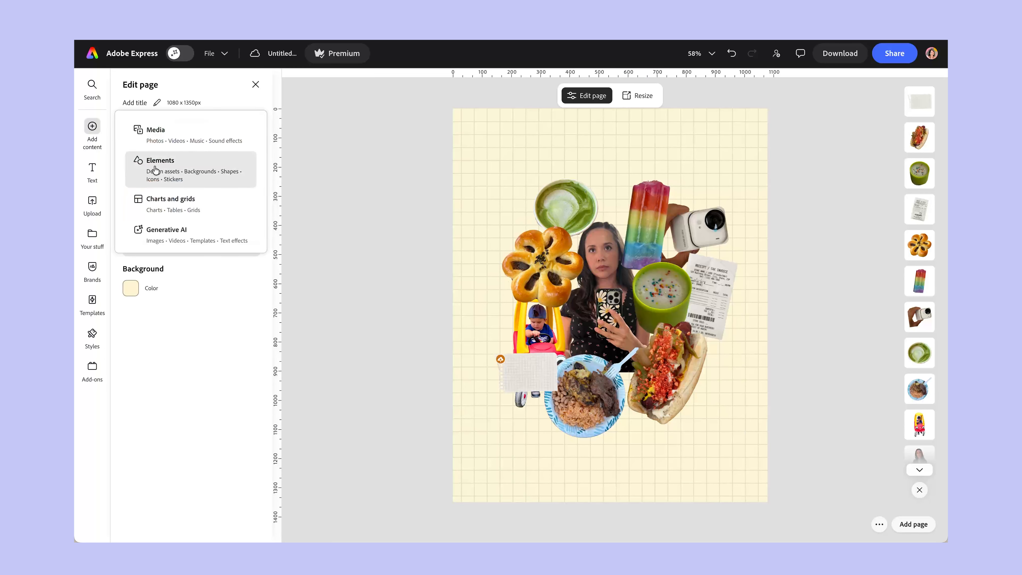
click(160, 160)
scroll(196, 347, down, 5)
scroll(195, 348, down, 15)
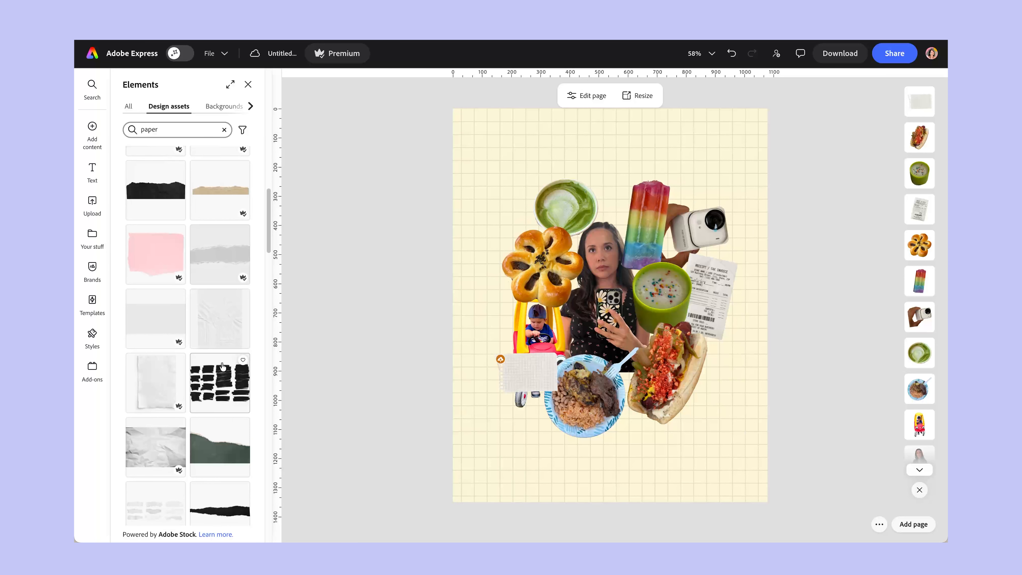
scroll(222, 362, down, 10)
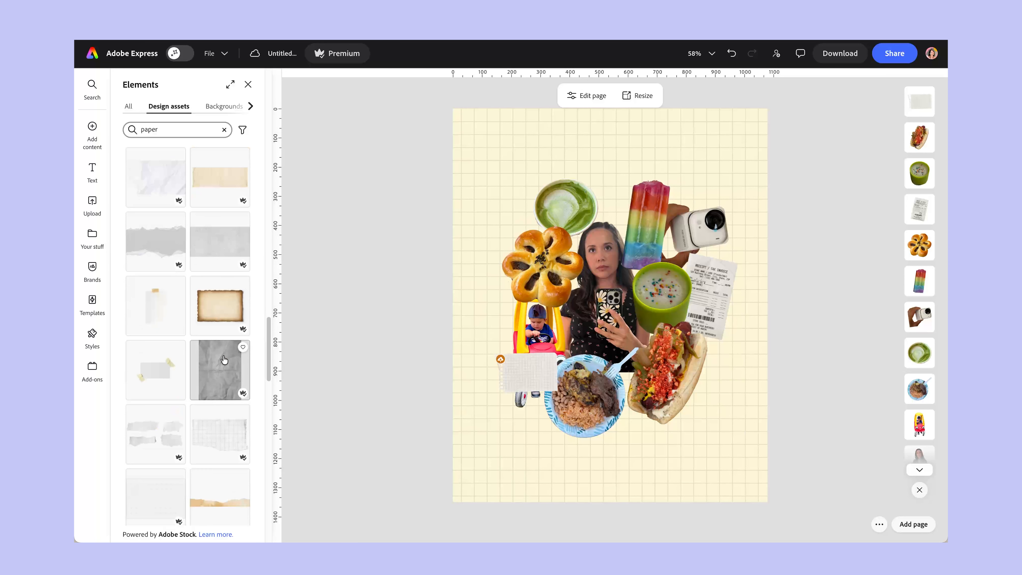
click(145, 218)
drag(627, 303, 666, 415)
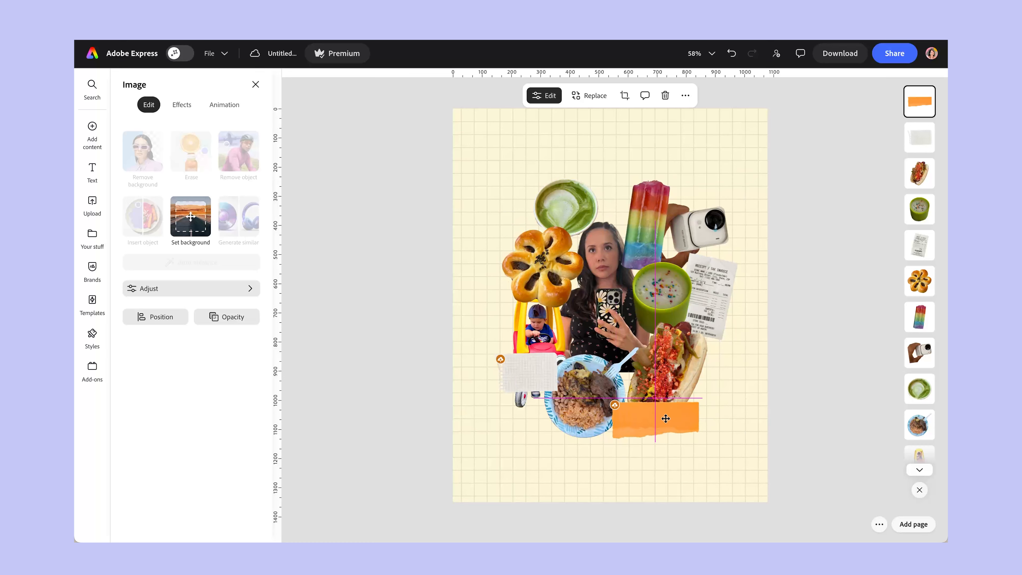
click(791, 423)
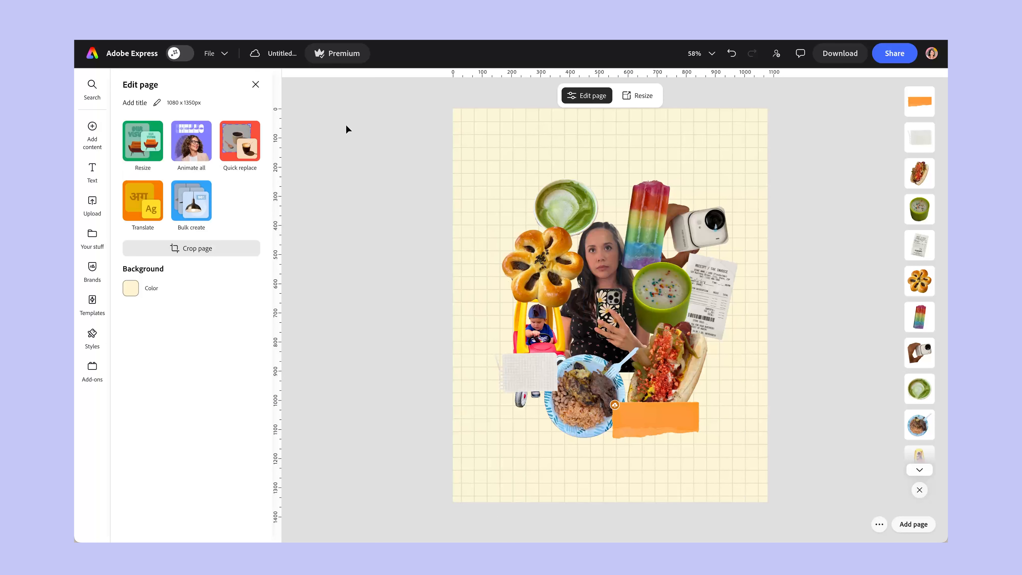
Enlarge the grid-paper scrap over the toy car to make room for text.
click(92, 169)
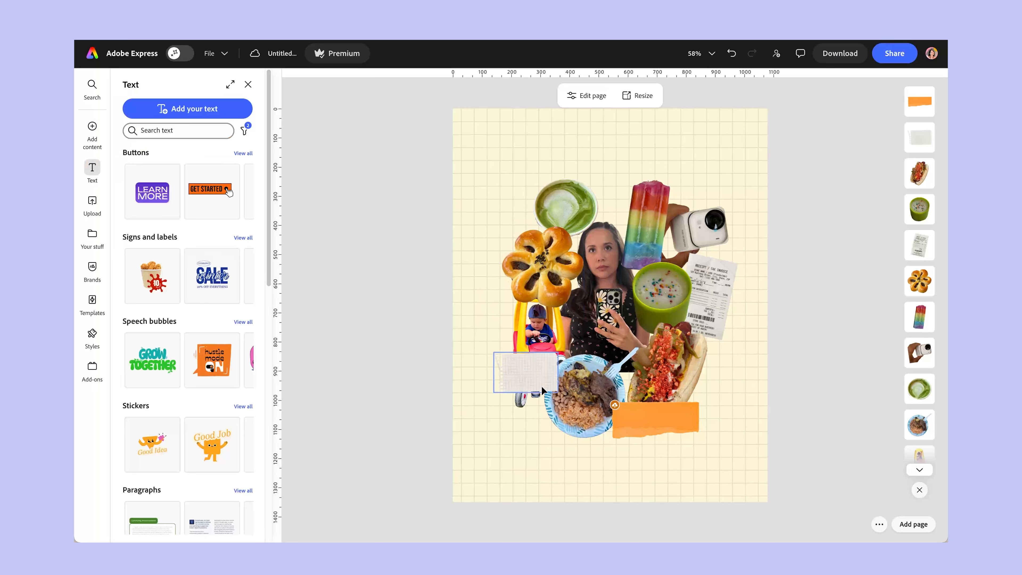
click(554, 364)
mouse_move(558, 352)
mouse_down()
mouse_move(586, 334)
mouse_move(557, 362)
mouse_up()
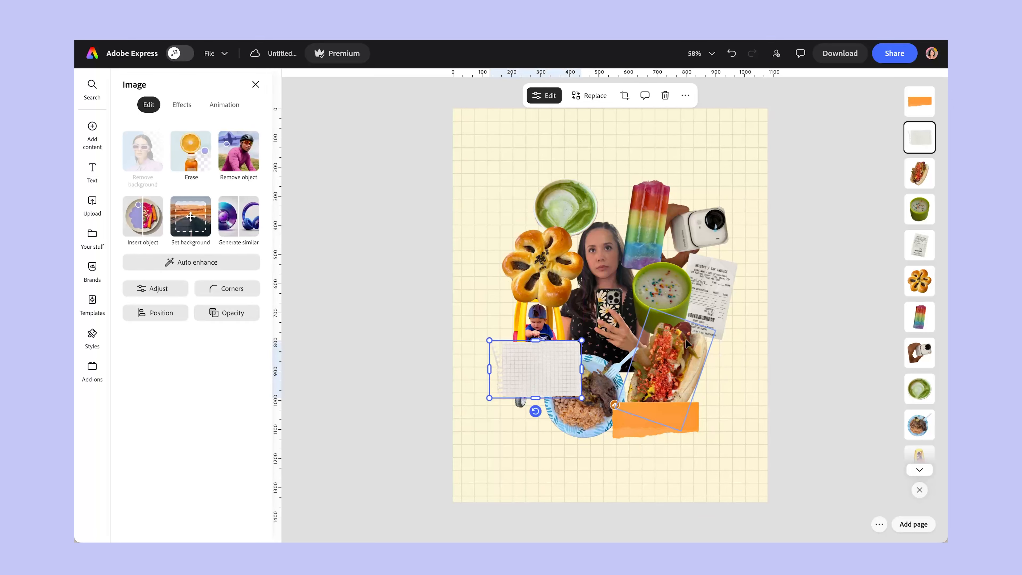
Add a text box reading "fun family weekend".
click(92, 169)
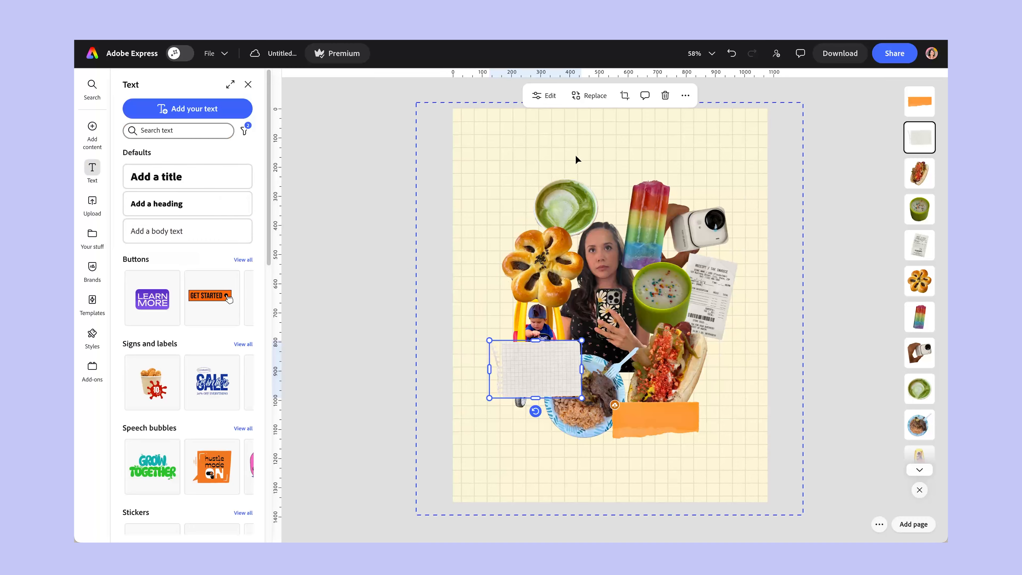
click(189, 109)
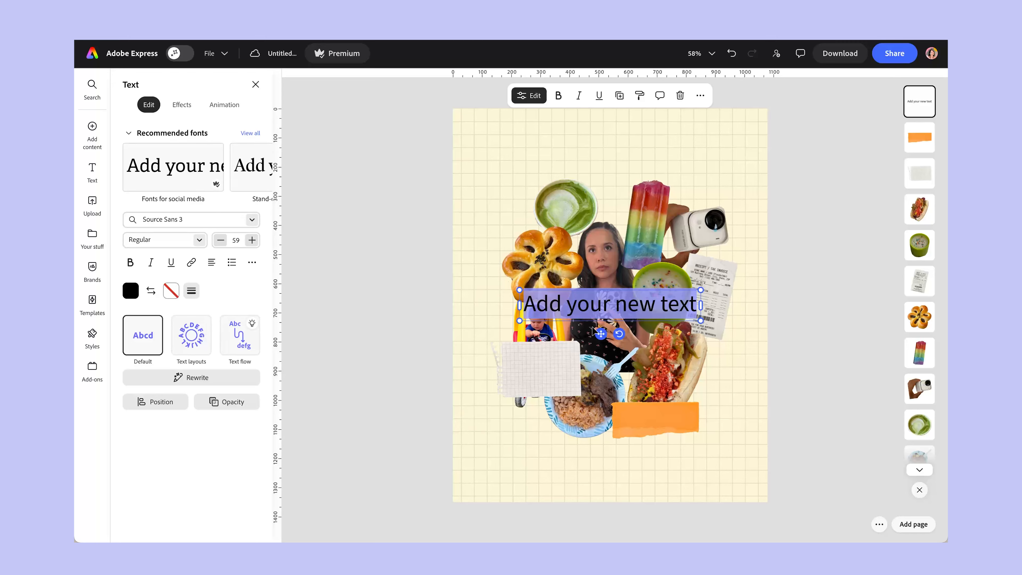
text(fa)
key(BackSpace)
key(BackSpace)
text(fun family weekend)
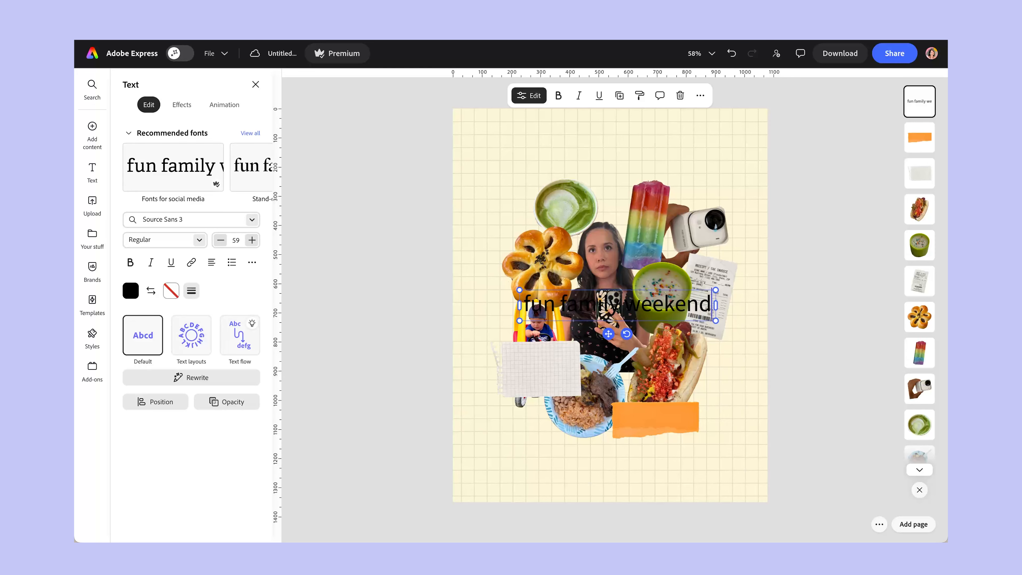
Add a new line reading "coffee vibes" to the text box.
key(Return)
text(coffee bi)
key(BackSpace)
key(BackSpace)
key(BackSpace)
text(vibes)
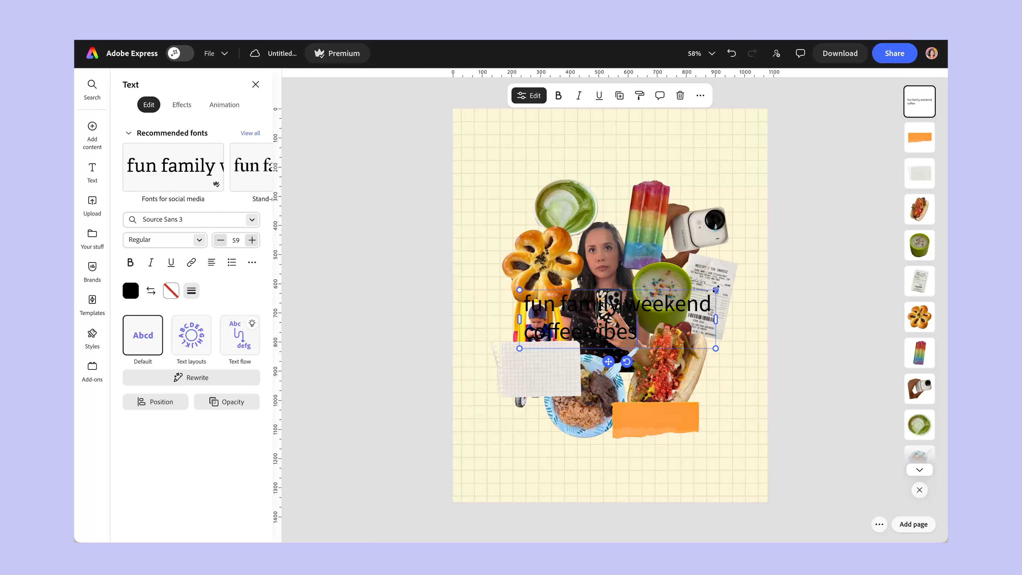
Scale the text down to size 27, narrow its box to wrap onto three lines, and center it on the grid-paper scrap.
drag(715, 290, 612, 319)
drag(556, 361, 546, 391)
drag(594, 369, 576, 369)
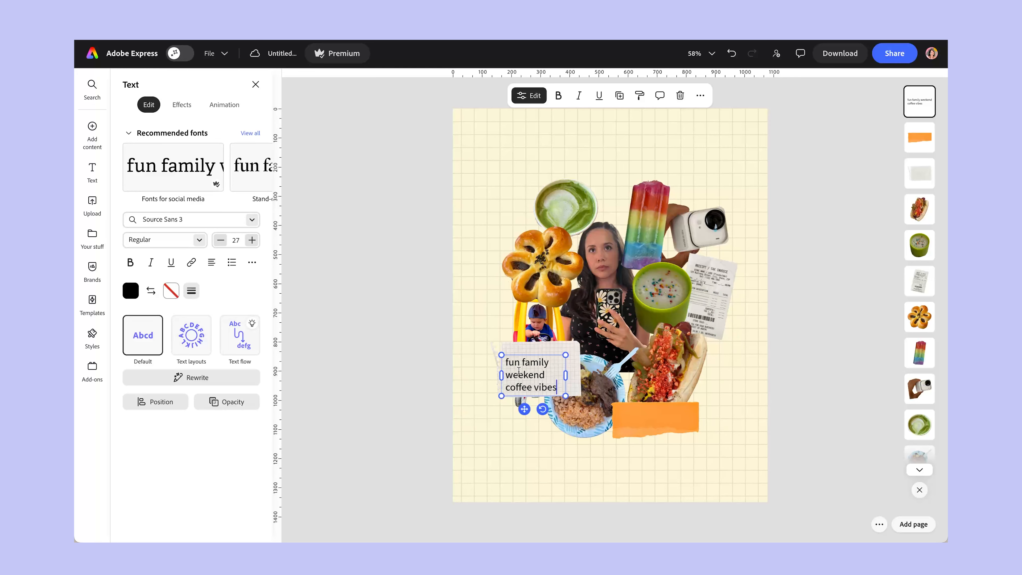
drag(522, 408, 532, 402)
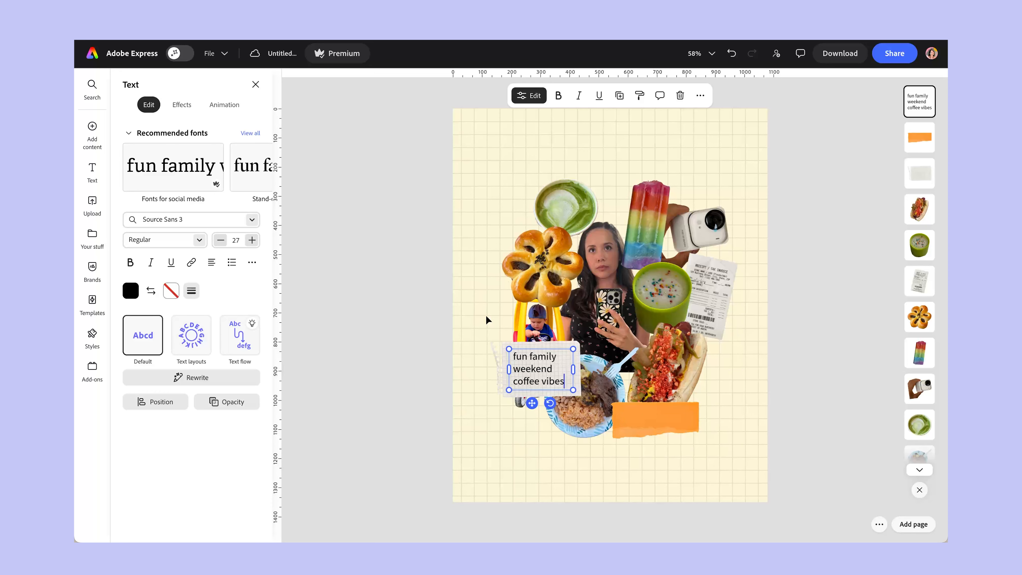
Search the fonts for "handwritten" and apply Sketchnote Text from the Handwriting category to the note text.
click(234, 222)
text(handwritten)
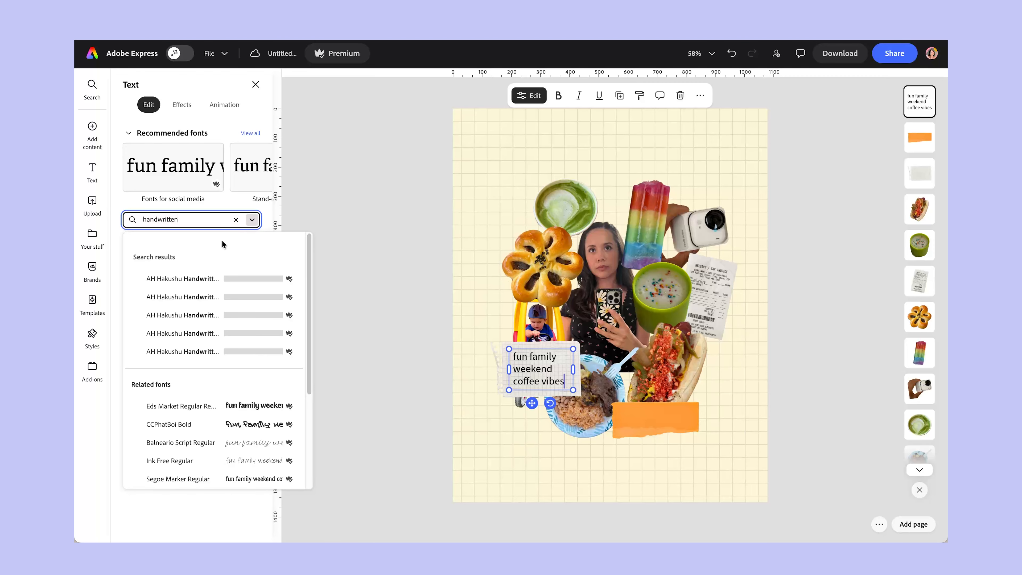
scroll(202, 322, down, 4)
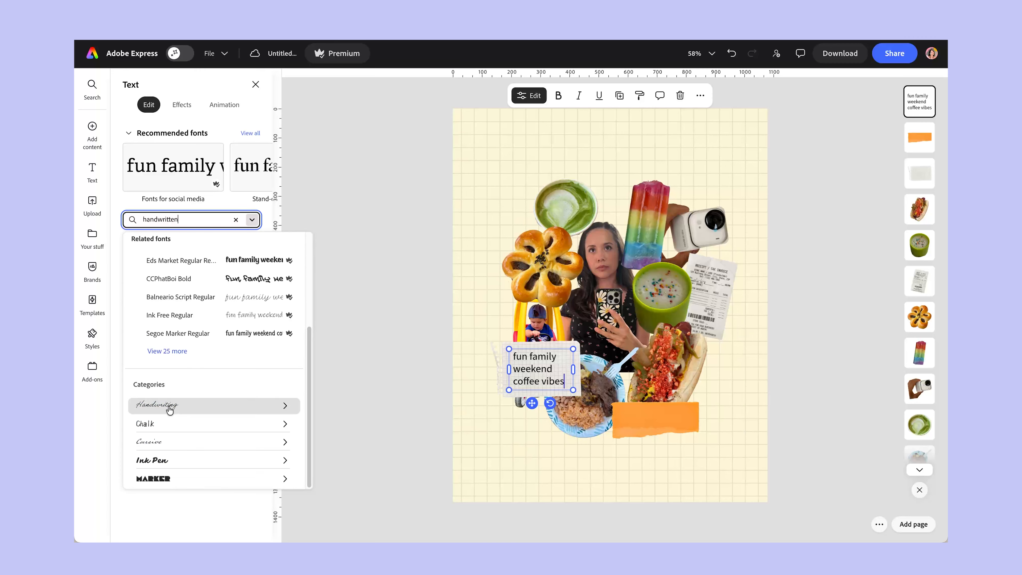
click(167, 404)
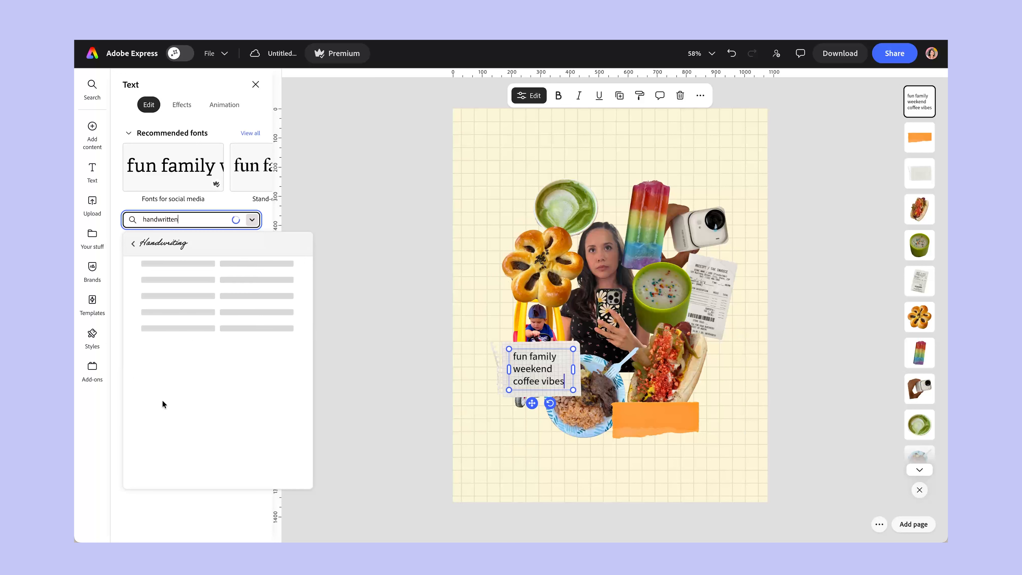
drag(308, 263, 310, 350)
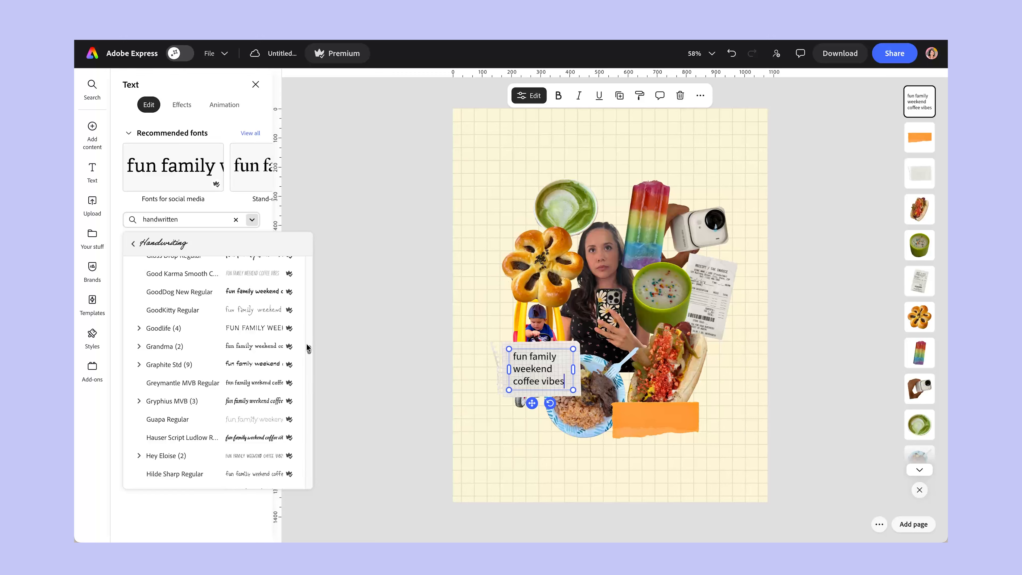
drag(307, 345, 313, 421)
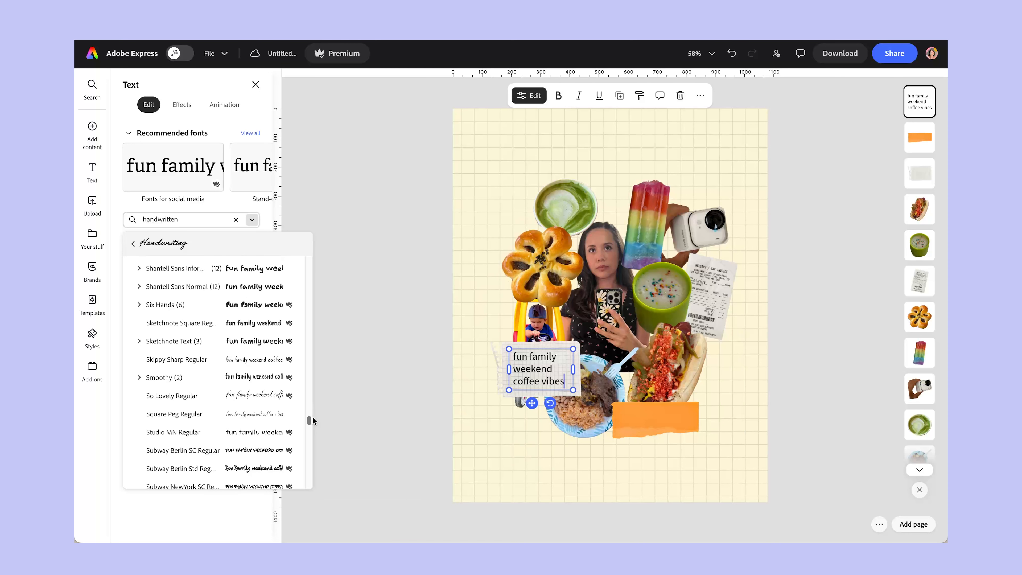
click(255, 344)
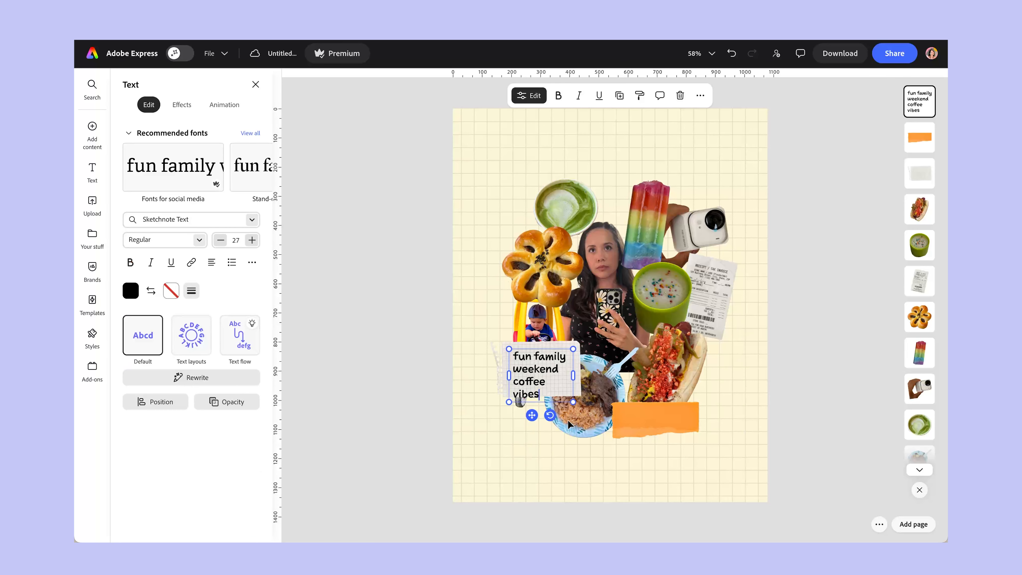
Reduce the note text's font size to 19 to fit the grid-paper scrap.
click(220, 240)
click(220, 240)
click(221, 240)
click(220, 240)
click(221, 240)
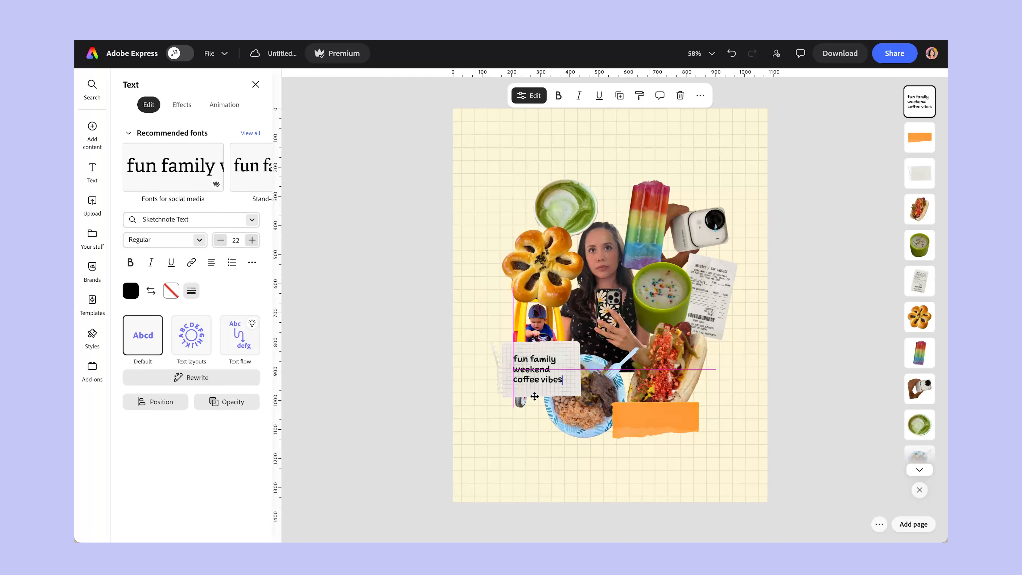
click(220, 240)
click(220, 240)
click(220, 240)
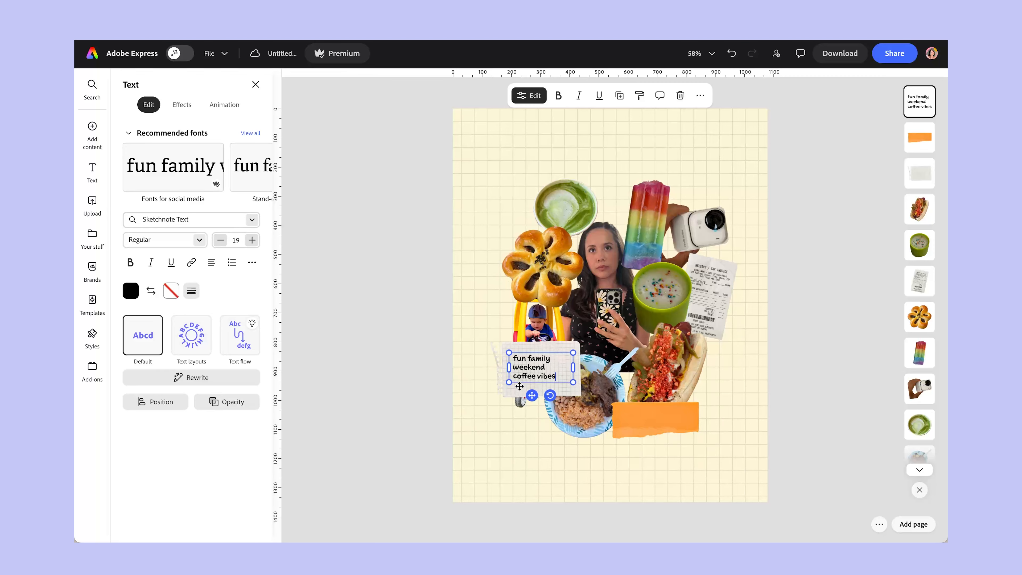
Search the fonts for "handwriting" and apply a Blambot FXPro Light font from the Handwriting category to the note text.
click(173, 220)
text(handwri)
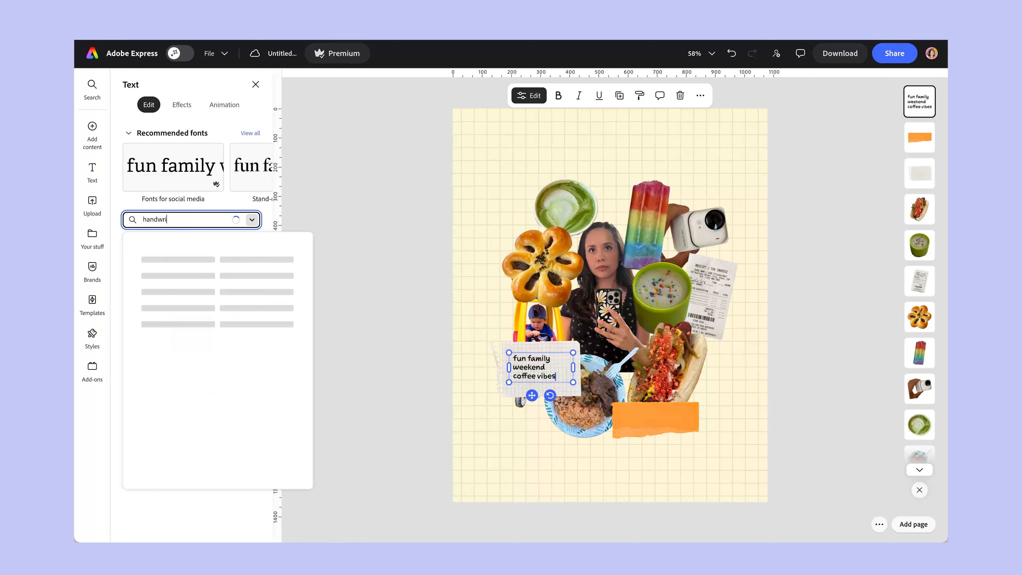
scroll(194, 358, down, 2)
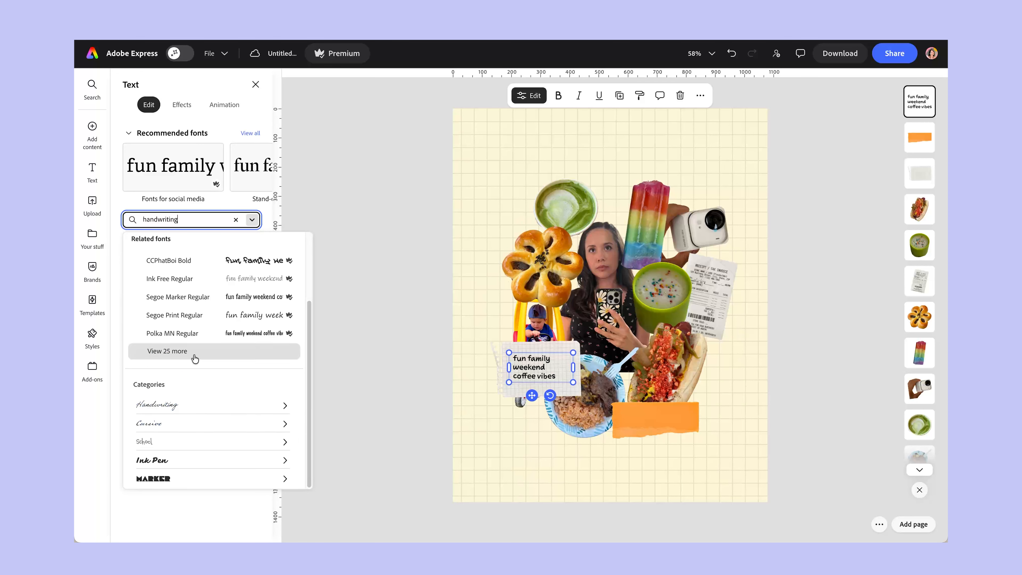
click(217, 404)
scroll(252, 349, down, 10)
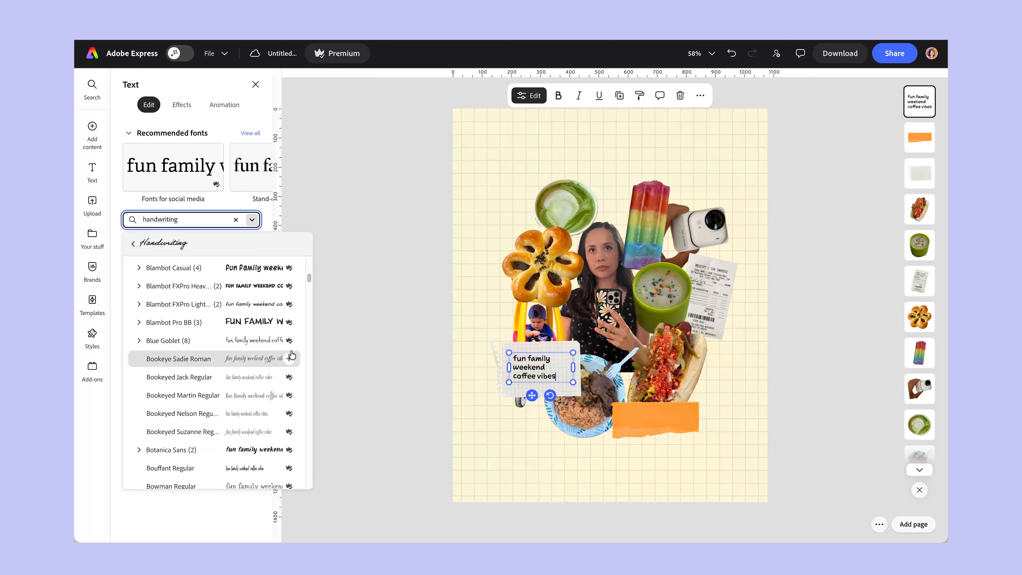
click(254, 307)
Change the note text's font to HelloFont ID ChunYiTi Regular from the Handwriting category.
click(252, 219)
scroll(215, 358, down, 15)
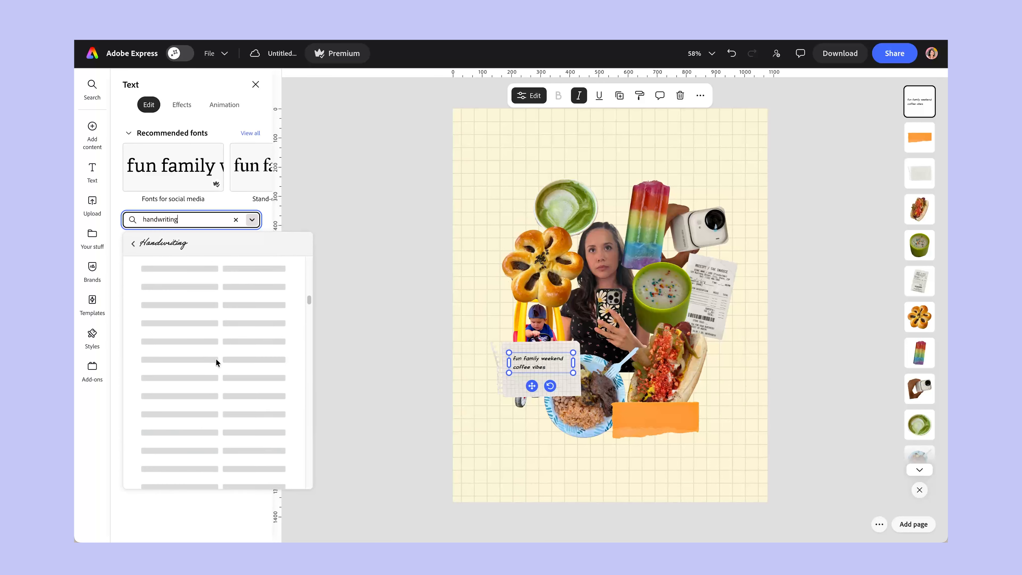
scroll(217, 363, down, 3)
drag(308, 346, 293, 449)
scroll(290, 446, down, 3)
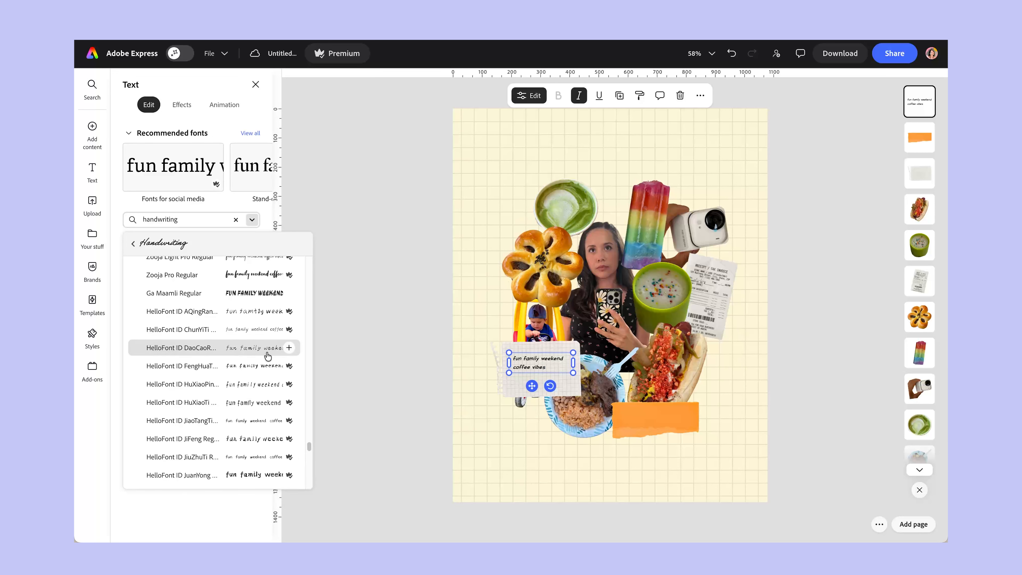
click(260, 332)
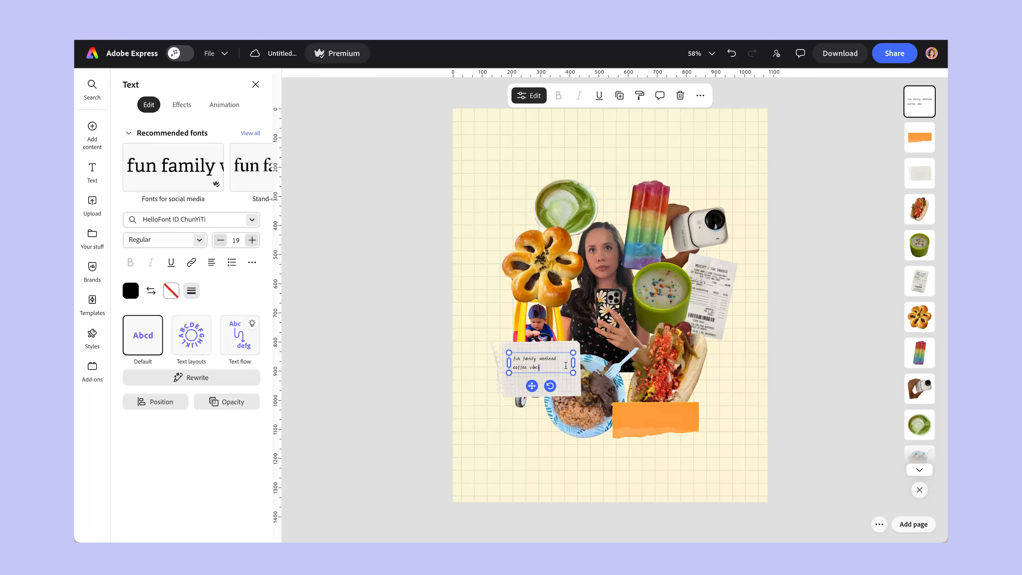
Move the text box onto the orange paper scrap and scale its text to size 24.
drag(573, 363, 641, 443)
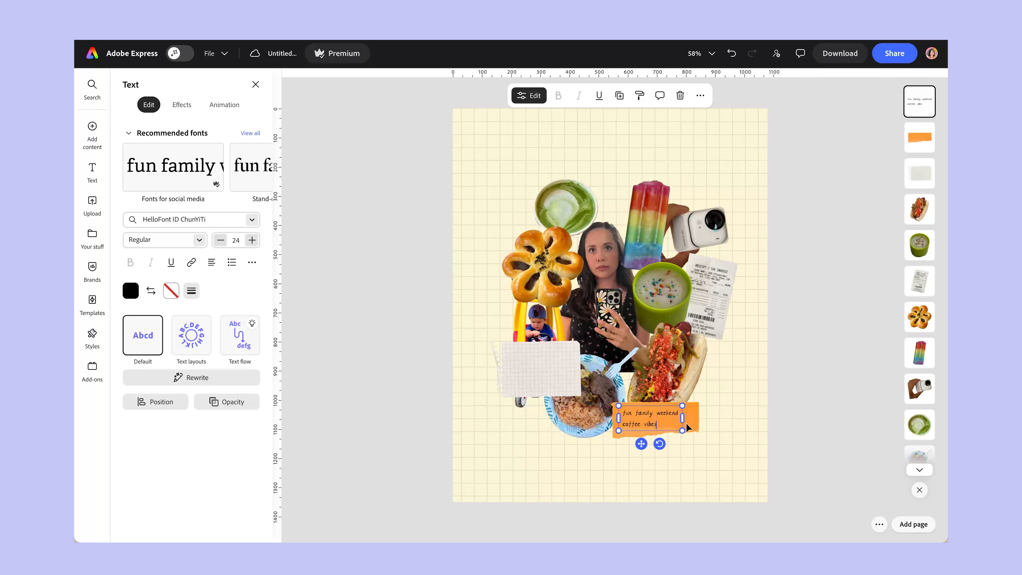
click(819, 443)
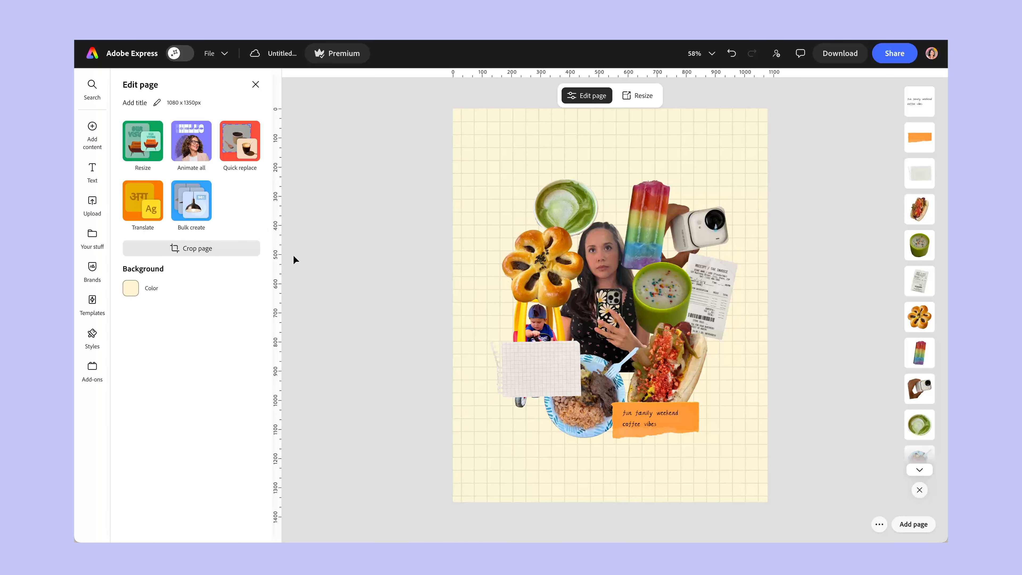
Search the fonts for "handwriting" and apply Providence Sans Pro from the Handwriting category to the text on the orange scrap.
click(654, 414)
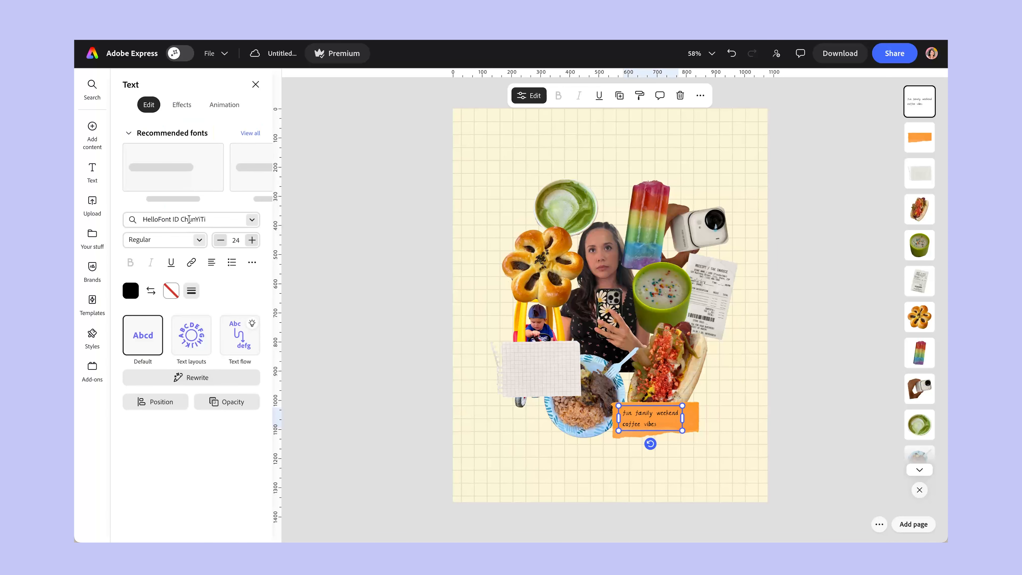
click(257, 223)
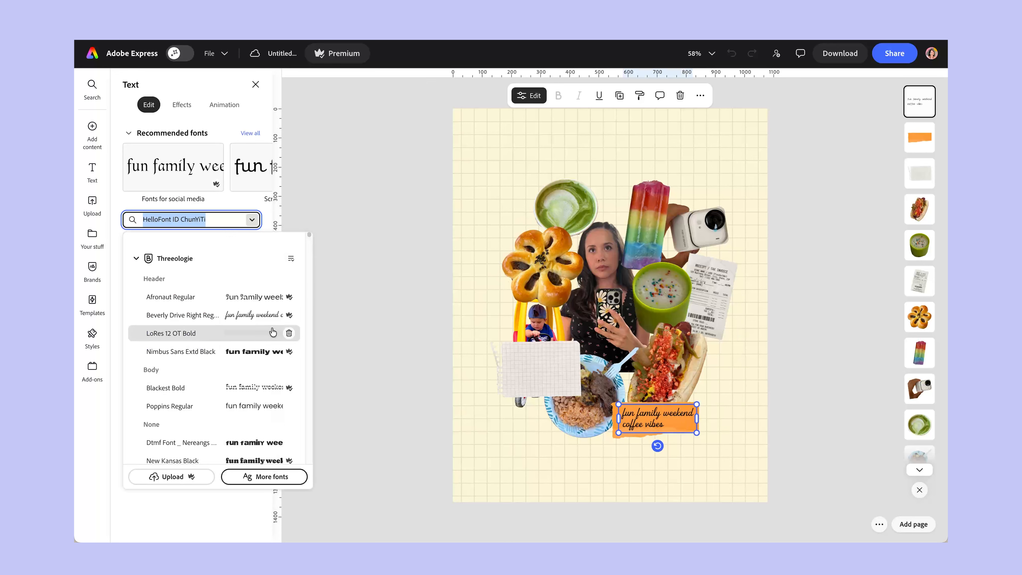
text(handwriting)
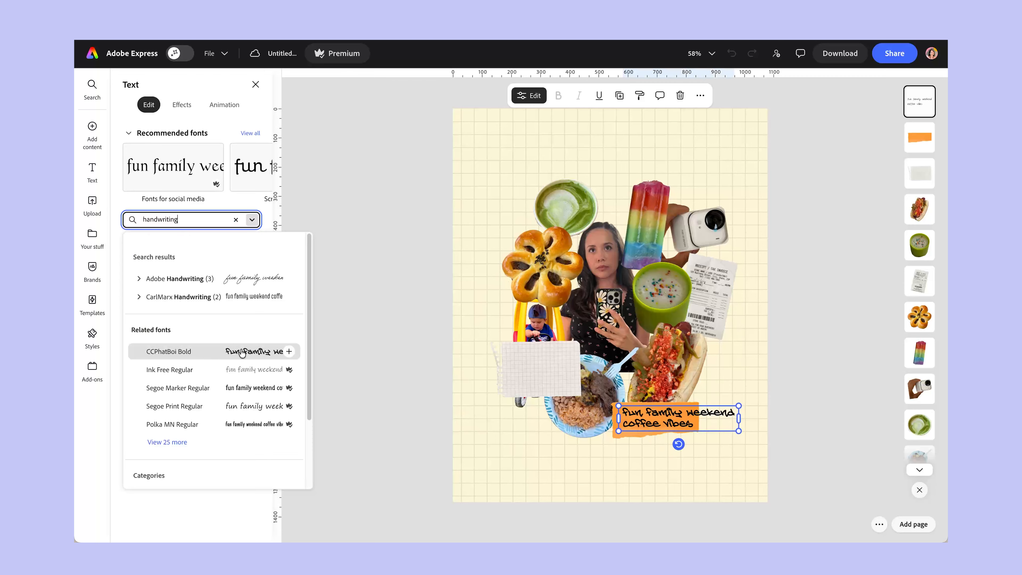
scroll(229, 408, down, 3)
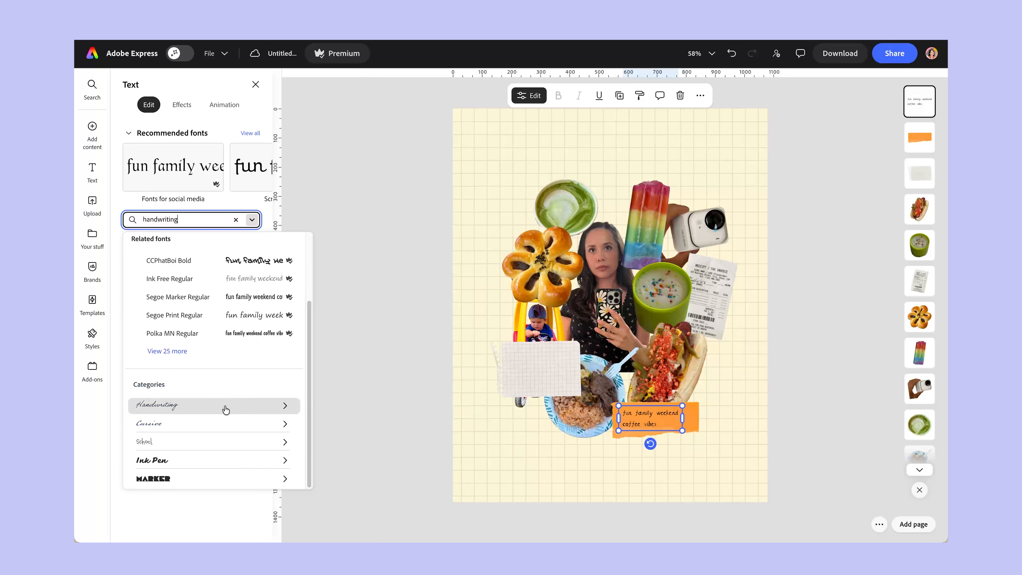
click(217, 406)
scroll(246, 343, down, 10)
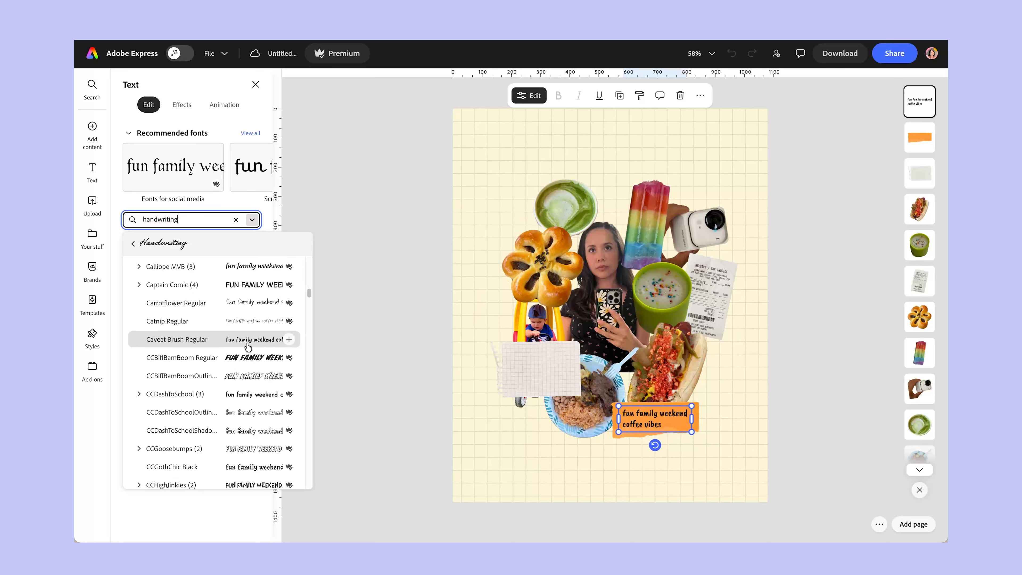
scroll(244, 348, down, 1)
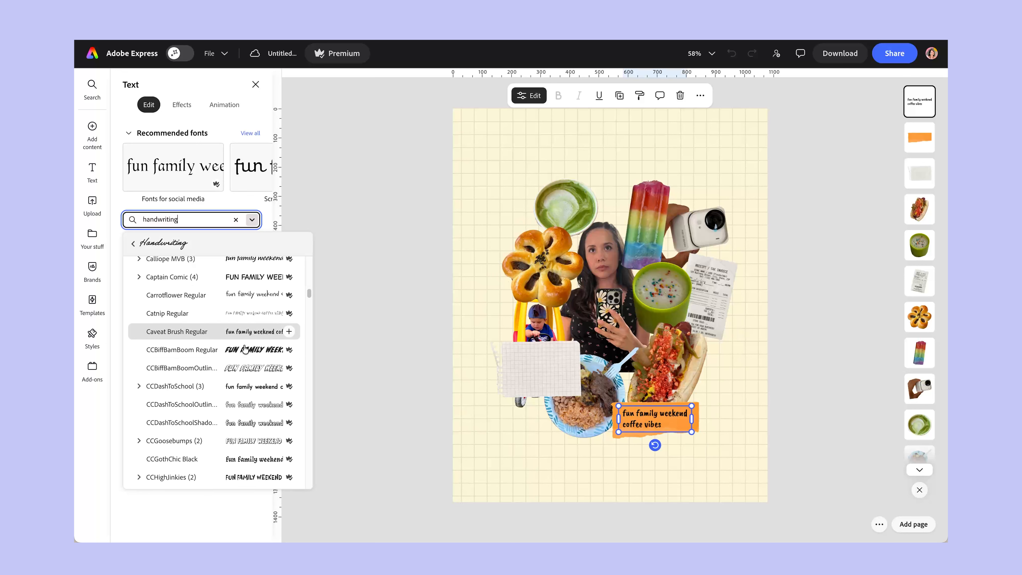
scroll(246, 385, down, 5)
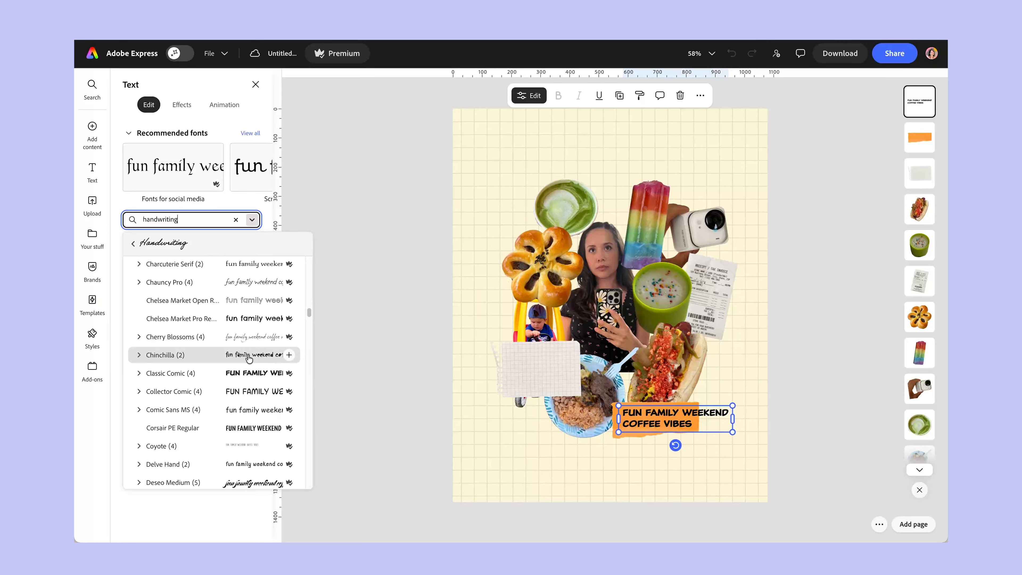
scroll(247, 358, down, 8)
scroll(247, 358, down, 10)
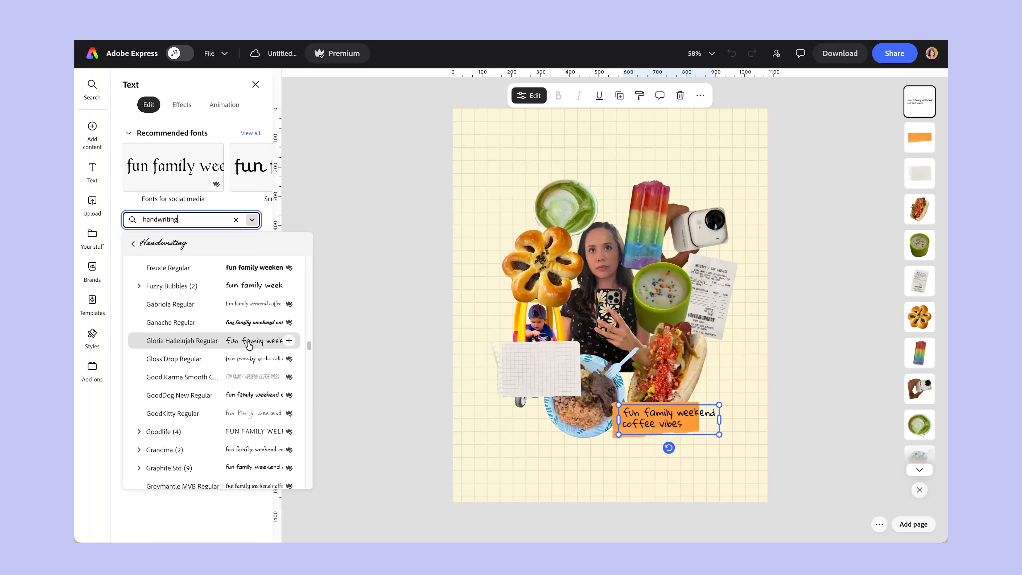
scroll(250, 328, down, 5)
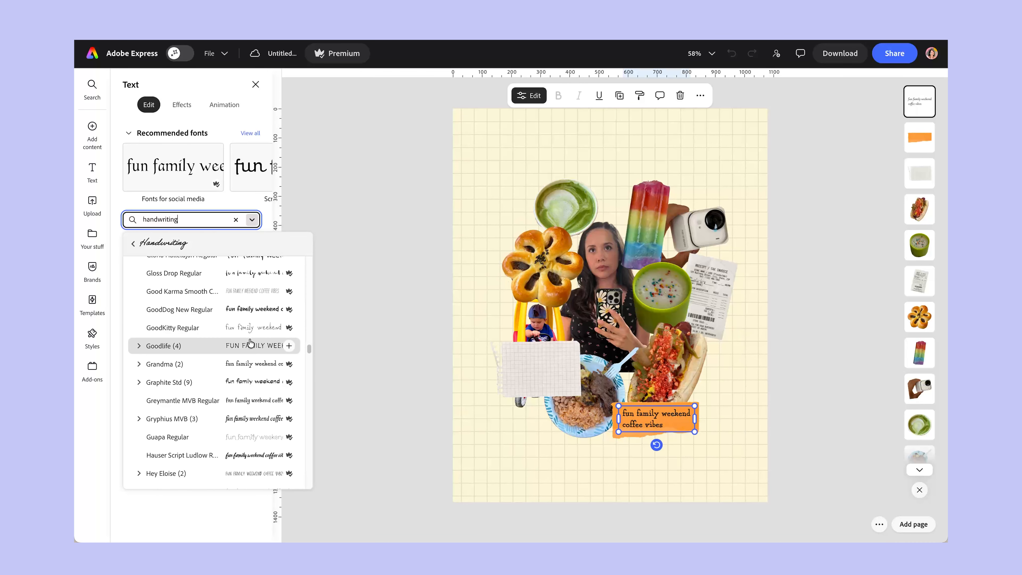
scroll(248, 342, down, 3)
scroll(248, 343, down, 3)
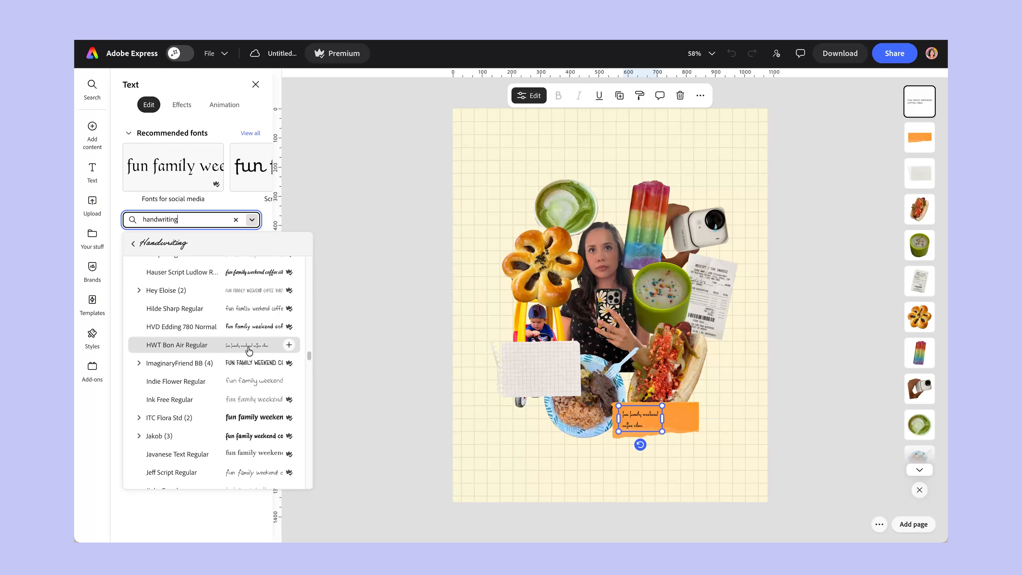
scroll(249, 346, down, 3)
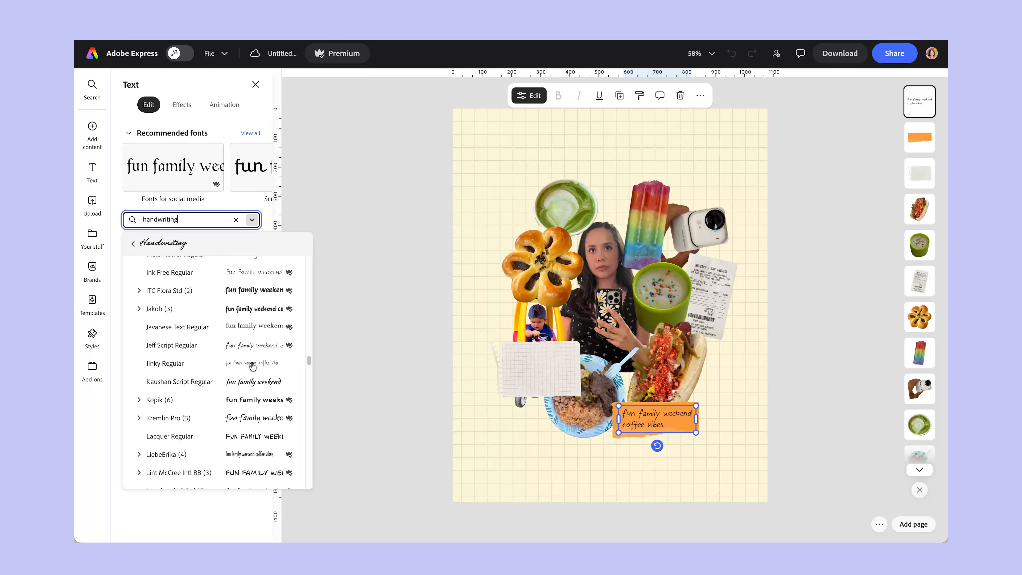
scroll(252, 362, down, 5)
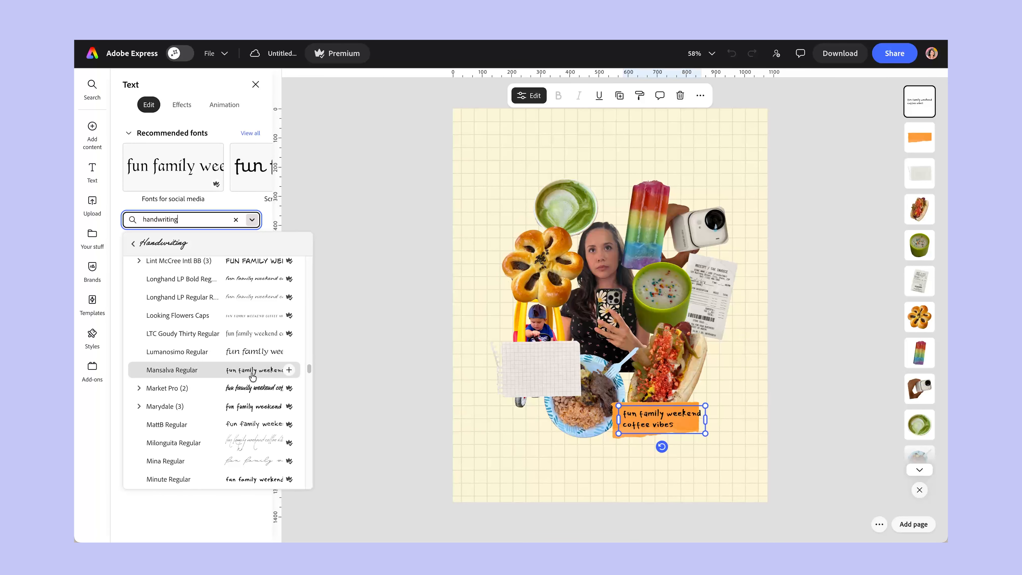
scroll(252, 375, down, 4)
scroll(248, 342, down, 1)
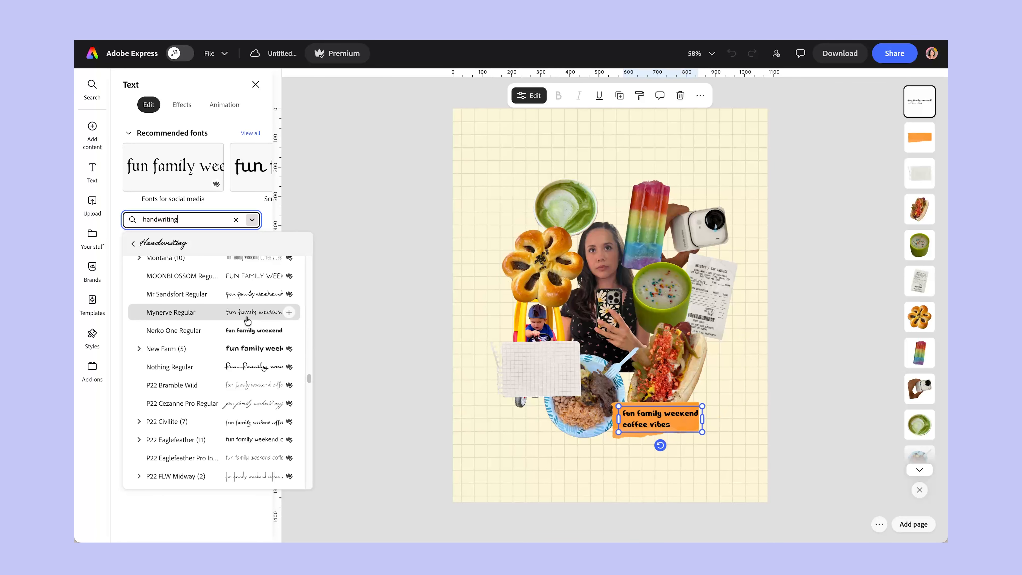
scroll(251, 355, down, 4)
scroll(252, 383, down, 5)
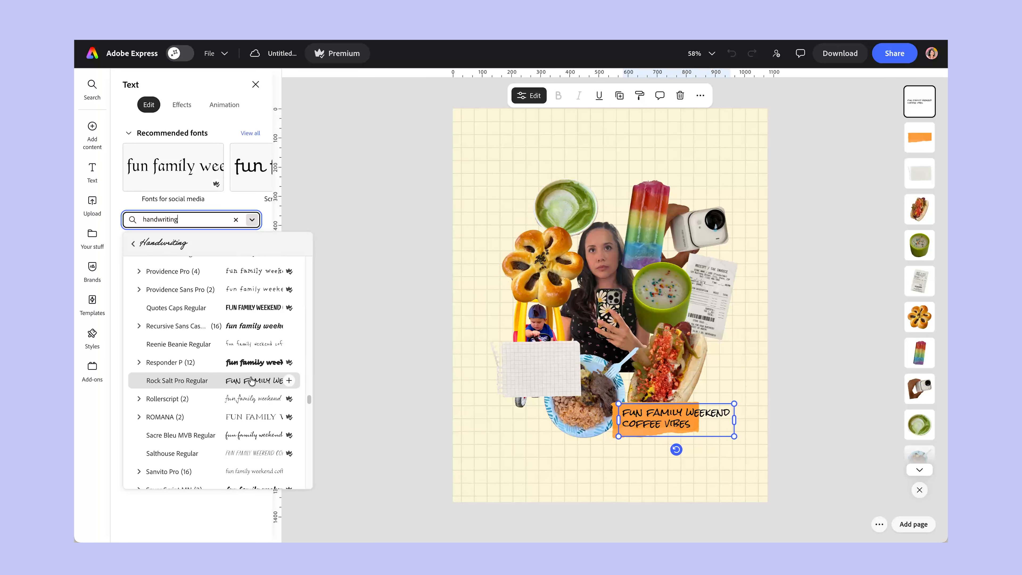
click(254, 294)
Scale the text on the orange scrap down to size 17 and place a duplicate of it on the grid-paper scrap.
drag(719, 404, 489, 356)
key(ctrl+d)
Replace the duplicate's text with "Notes:", "Loved the matcha" and "Enjoying my new camera documenting all the fun!", starting each on a new line.
double_click(551, 360)
text(Notes)
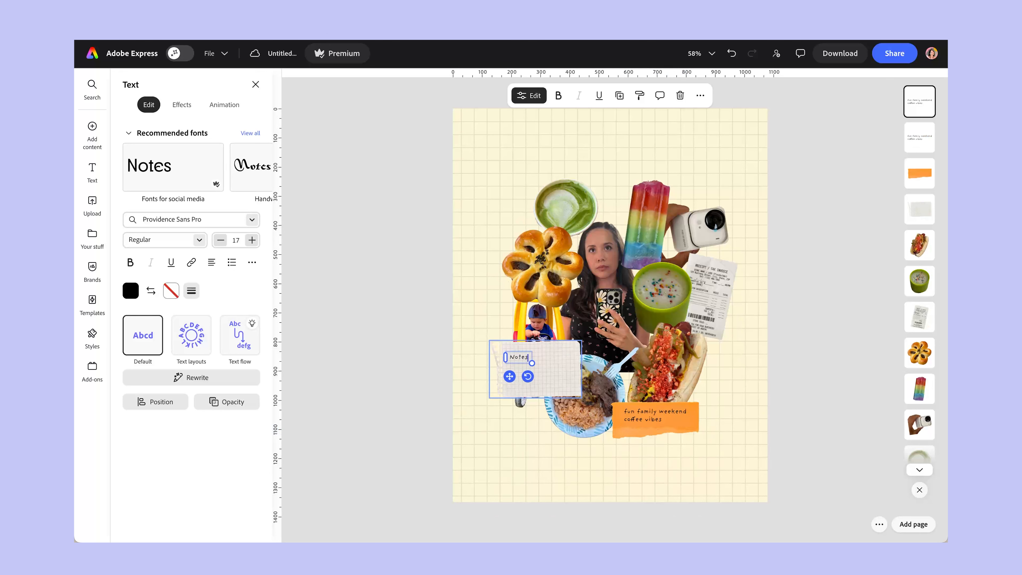
text(:)
key(Return)
text(Loved the matcha)
key(Return)
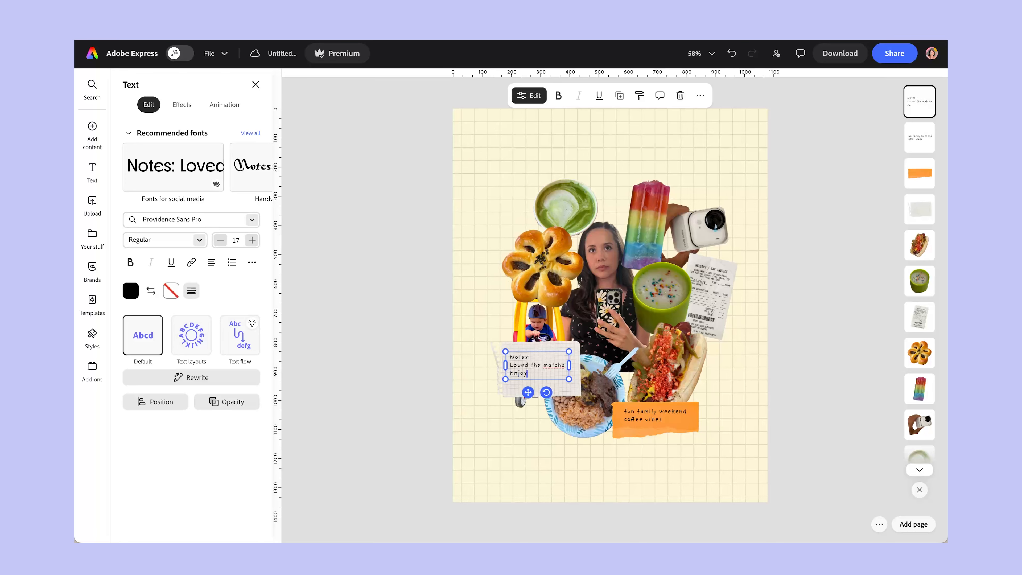
text(Enjoying my newc)
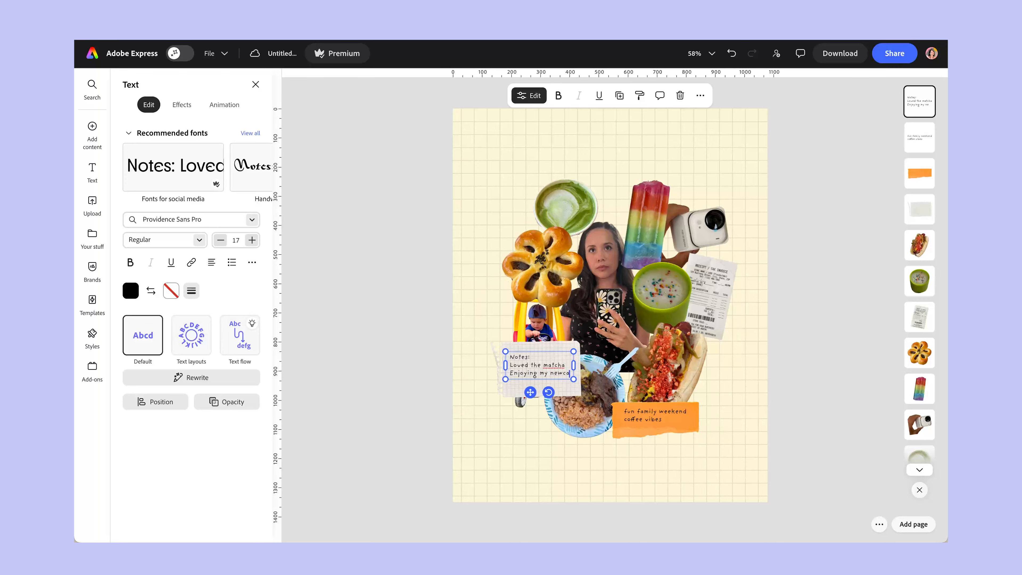
key(Return)
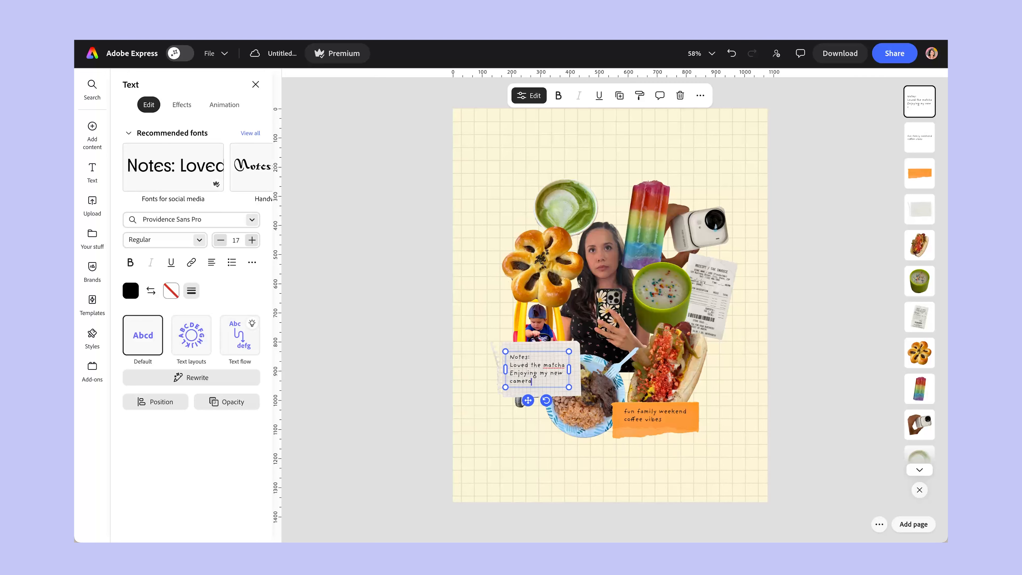
text(camera documenting all the fun!)
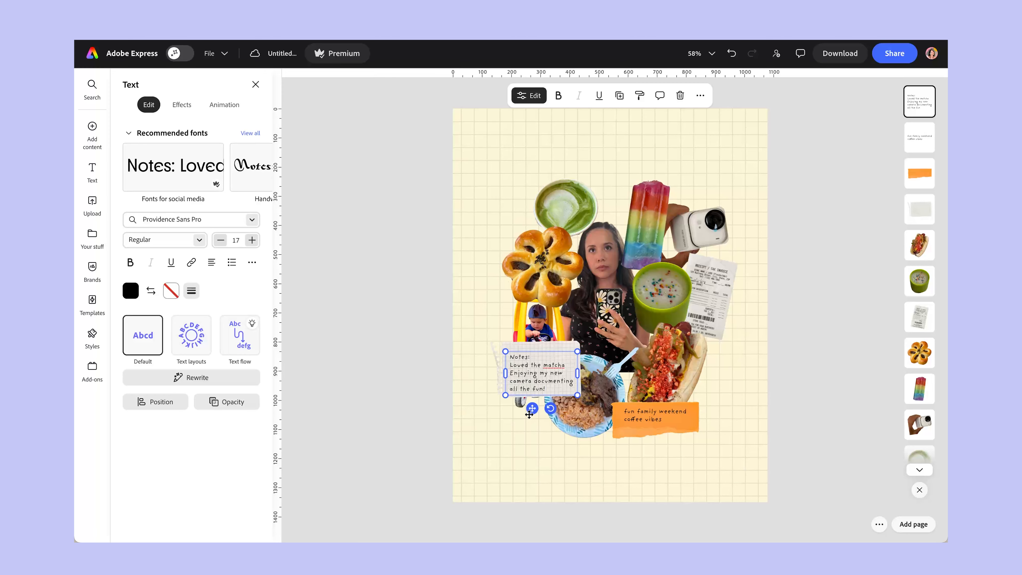
Move the notes text slightly higher on its scrap and add a "Weekend Recap" text heading above the cutouts.
drag(529, 414, 528, 410)
click(828, 364)
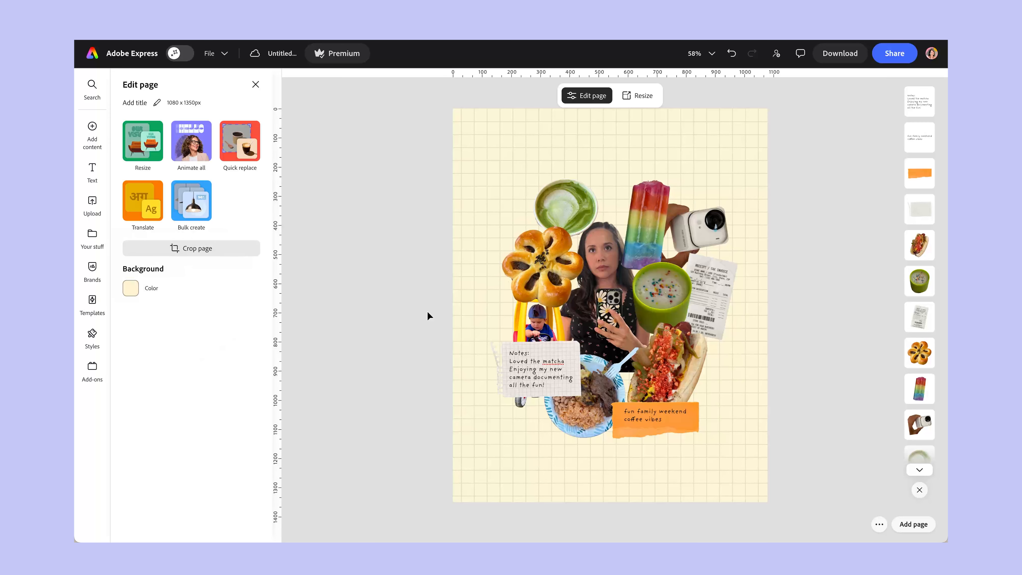
click(92, 171)
click(191, 109)
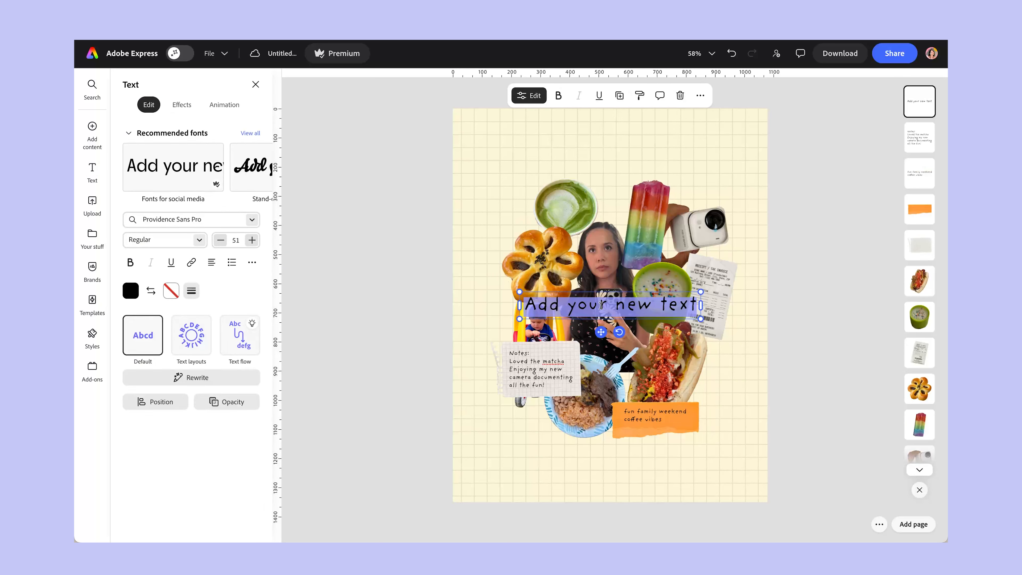
text(Weekend Recap)
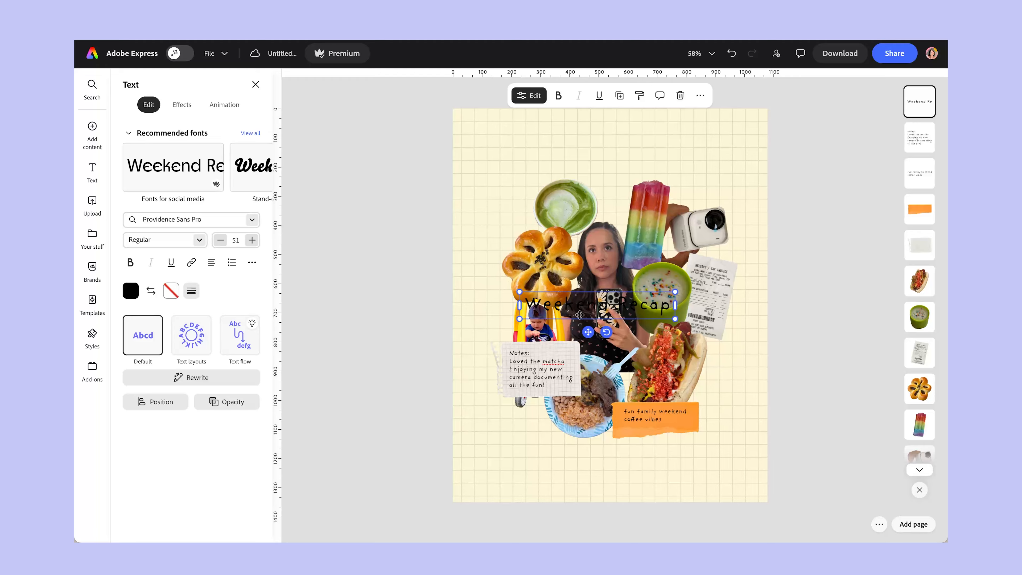
drag(589, 332, 554, 193)
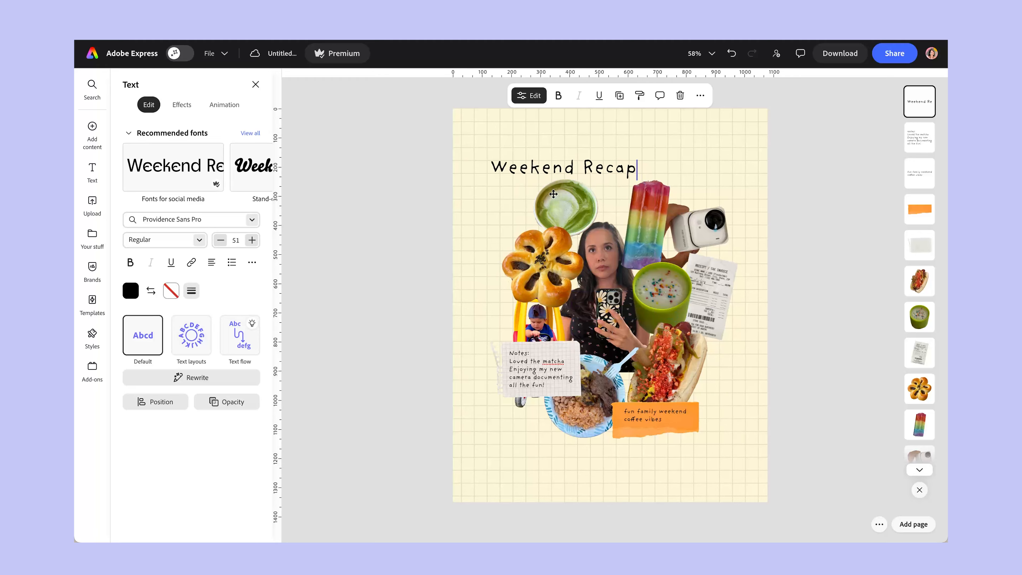
Search the fonts for "nitti" and apply Nitti Typewriter Cameo to the "Weekend Recap" heading.
click(246, 133)
mouse_move(92, 128)
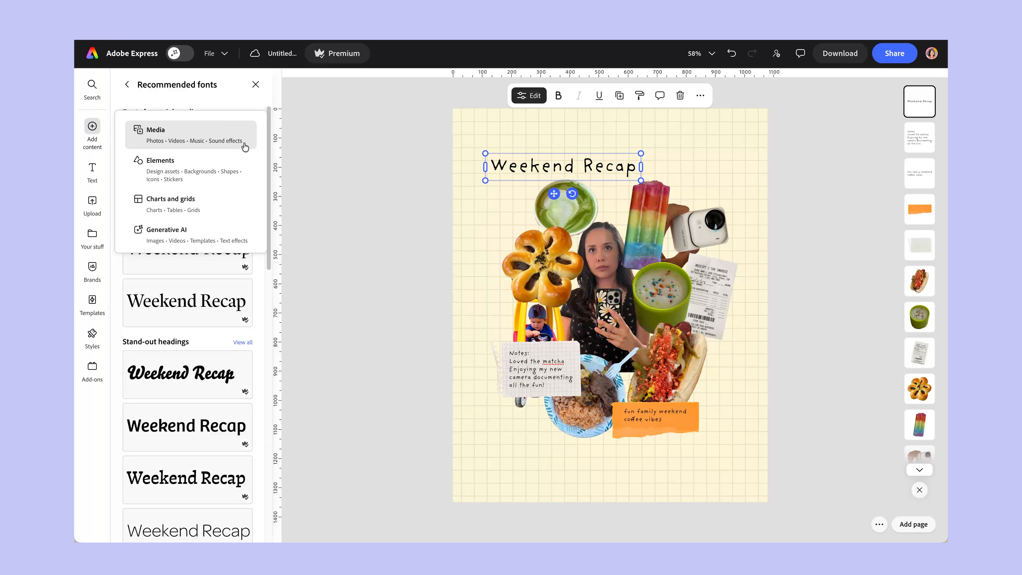
click(126, 84)
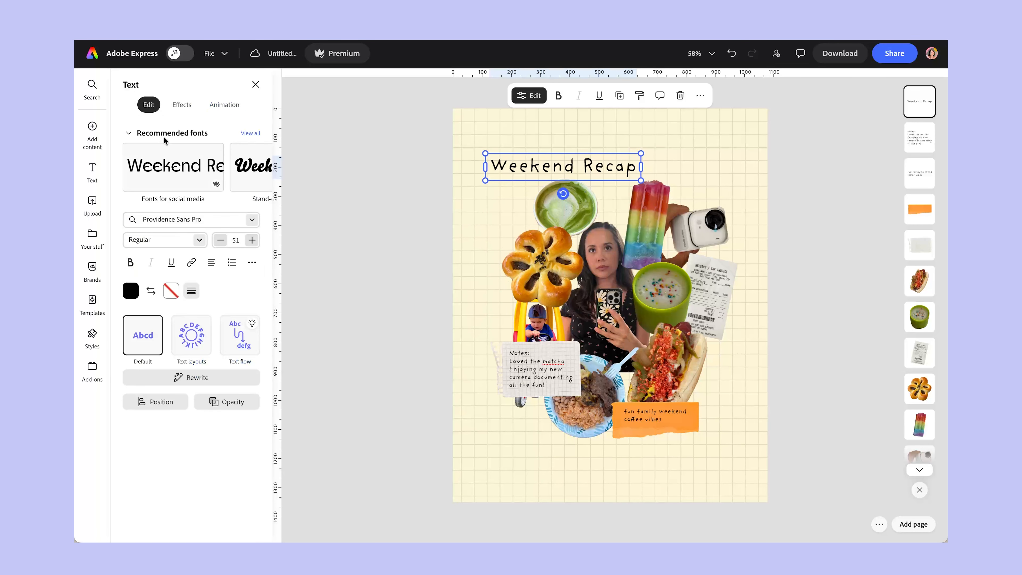
click(174, 218)
text(nitti)
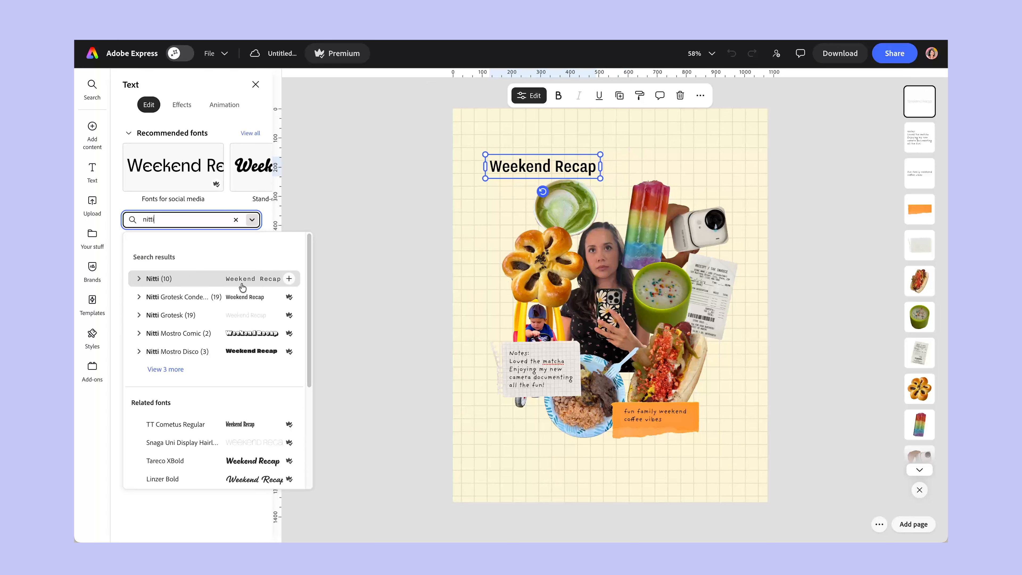
click(146, 283)
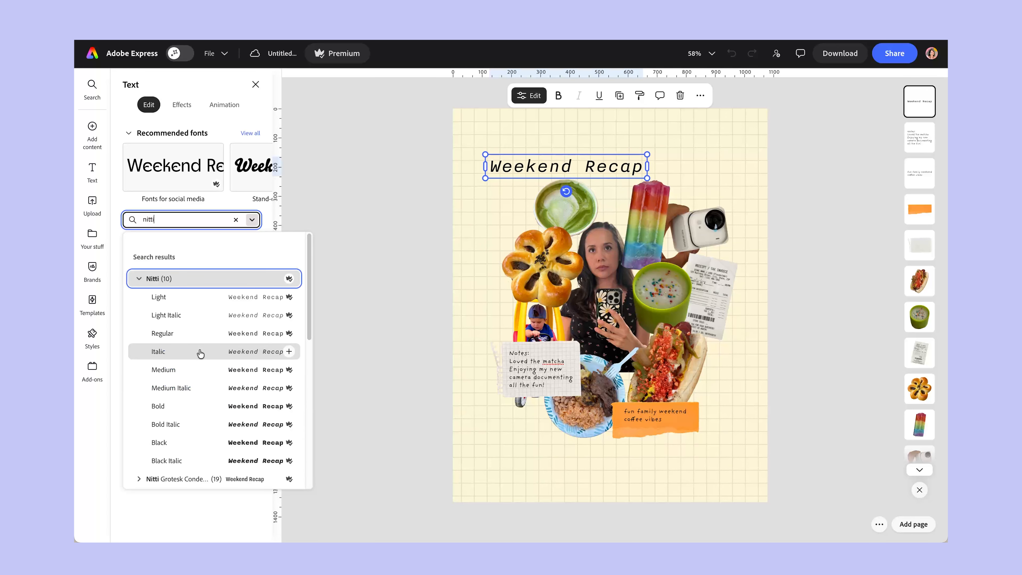
scroll(201, 352, down, 2)
click(190, 281)
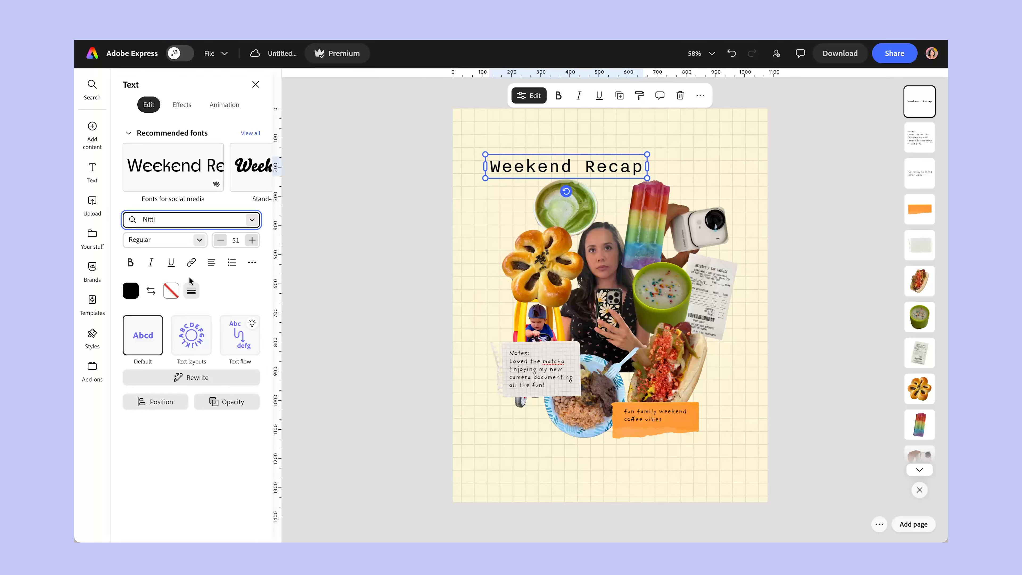
click(179, 218)
text(Typ)
click(224, 278)
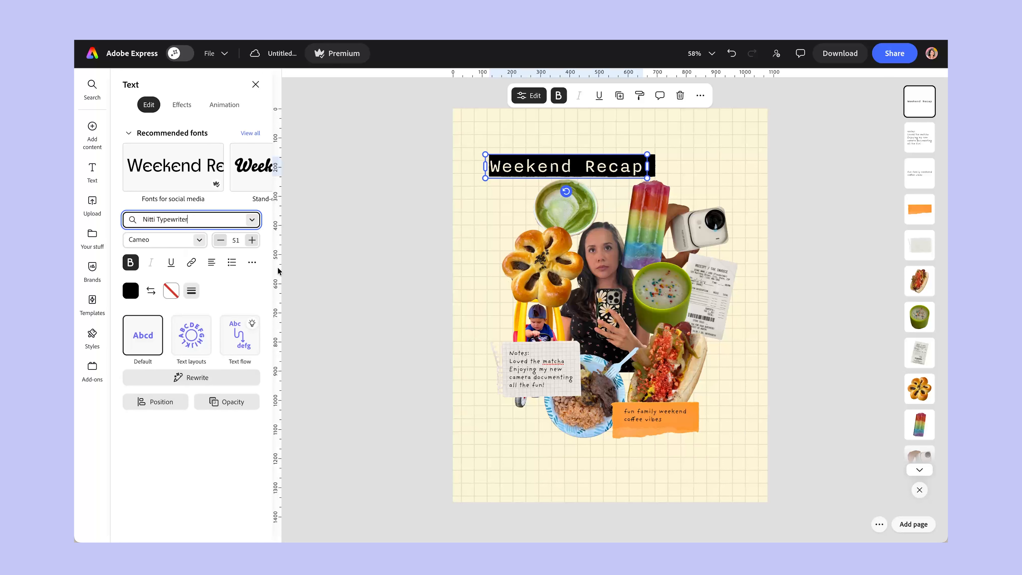
Scale the "Weekend Recap" heading down to size 40, keeping it above the cutouts.
drag(643, 154, 575, 164)
click(724, 161)
click(555, 166)
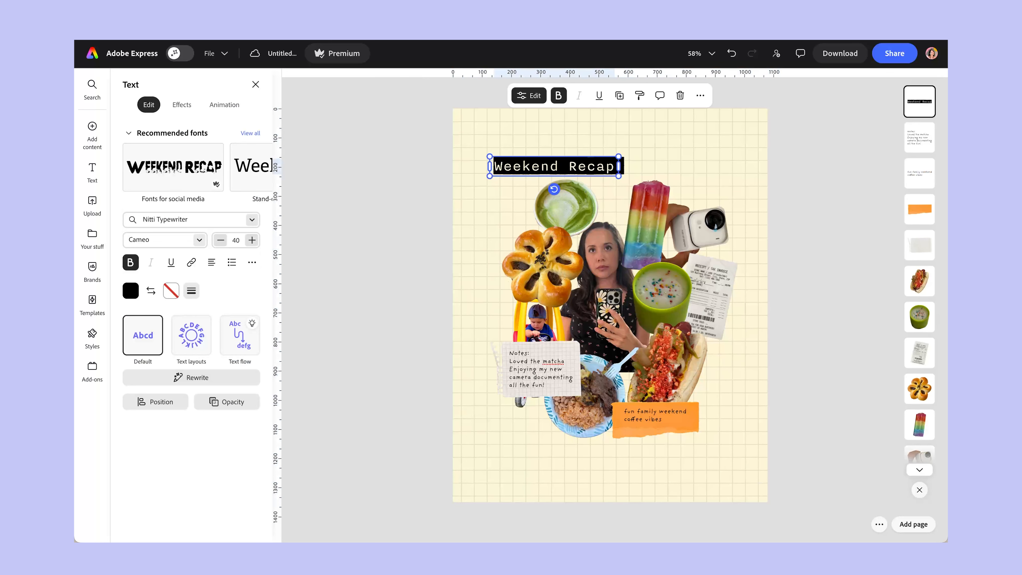
Try several brand swatches on the heading and set its color to dark green #014A2D from the Fall Palette.
click(133, 291)
click(204, 258)
click(165, 262)
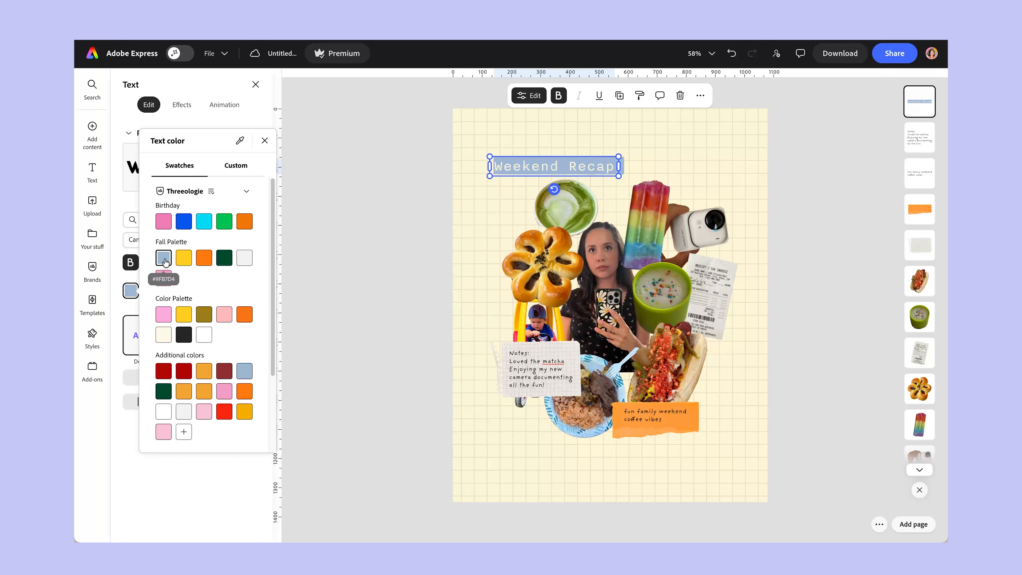
click(204, 315)
click(163, 314)
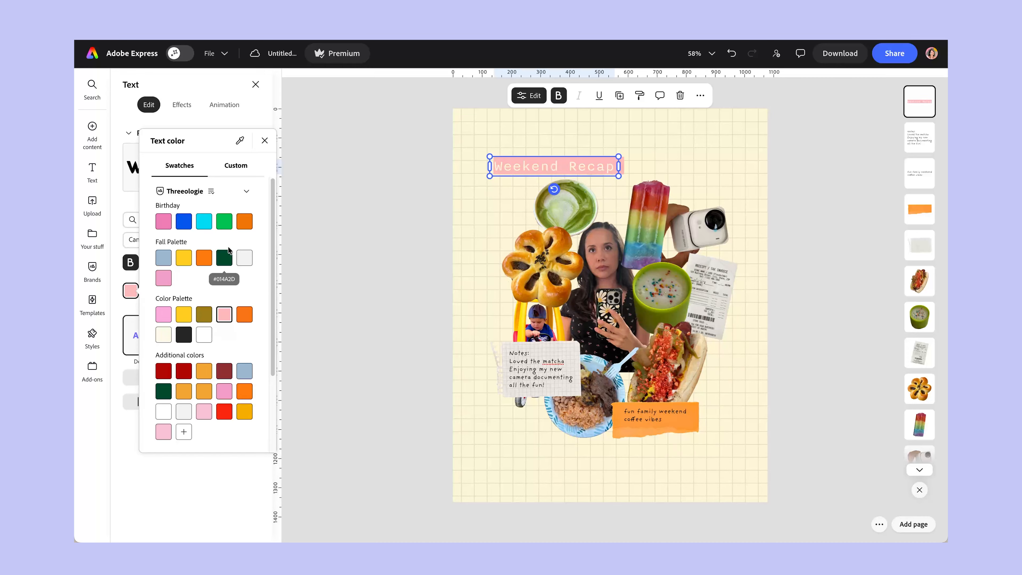
click(224, 258)
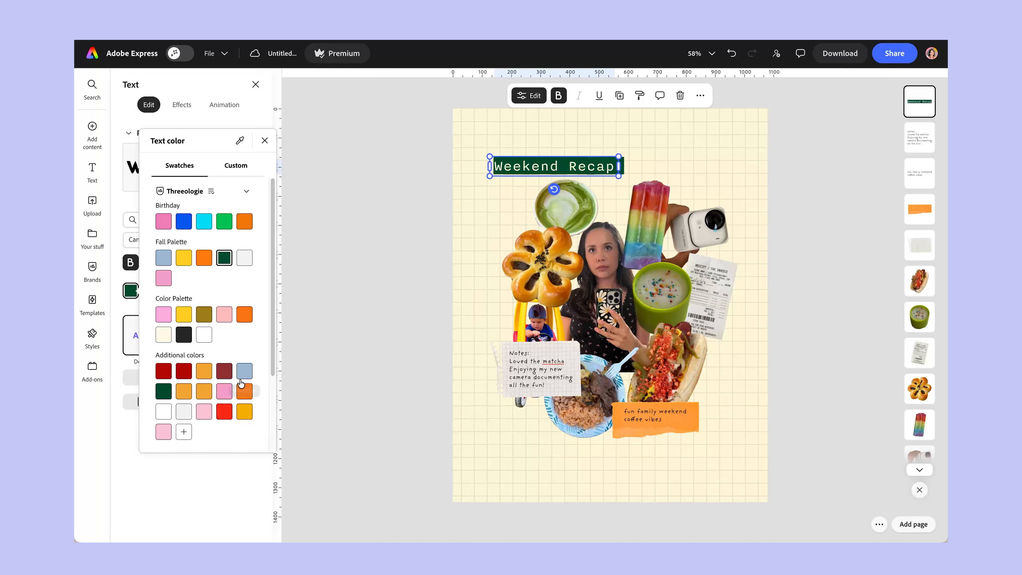
click(826, 287)
Search the design assets for "stars" and narrow the search to "stars metal".
click(94, 133)
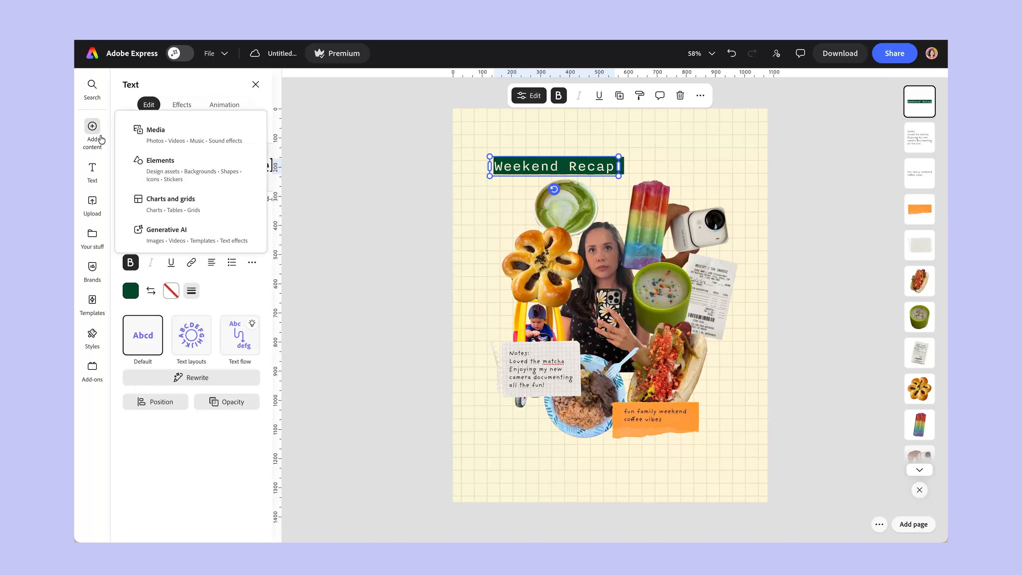
click(145, 163)
click(205, 136)
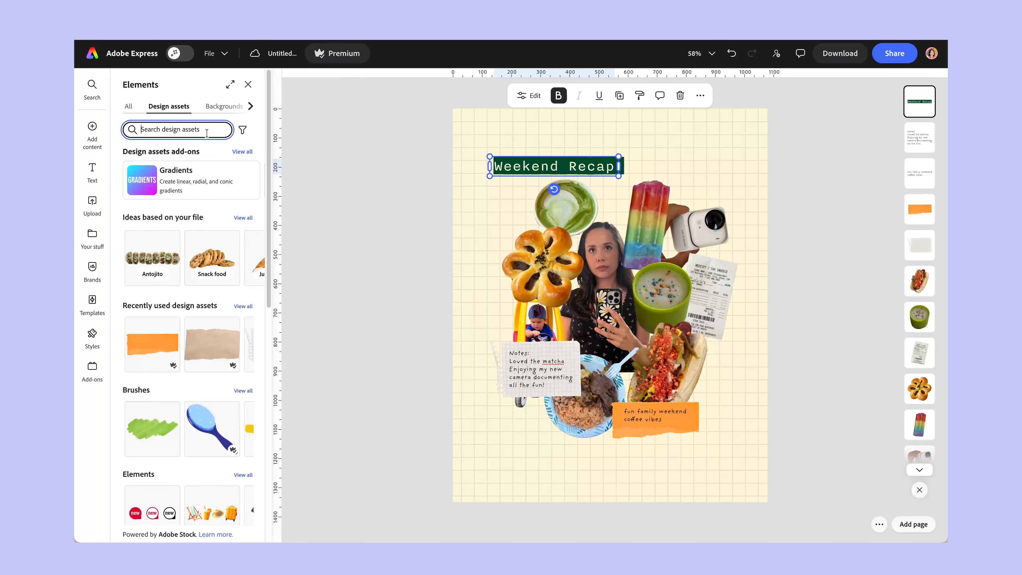
text(stars)
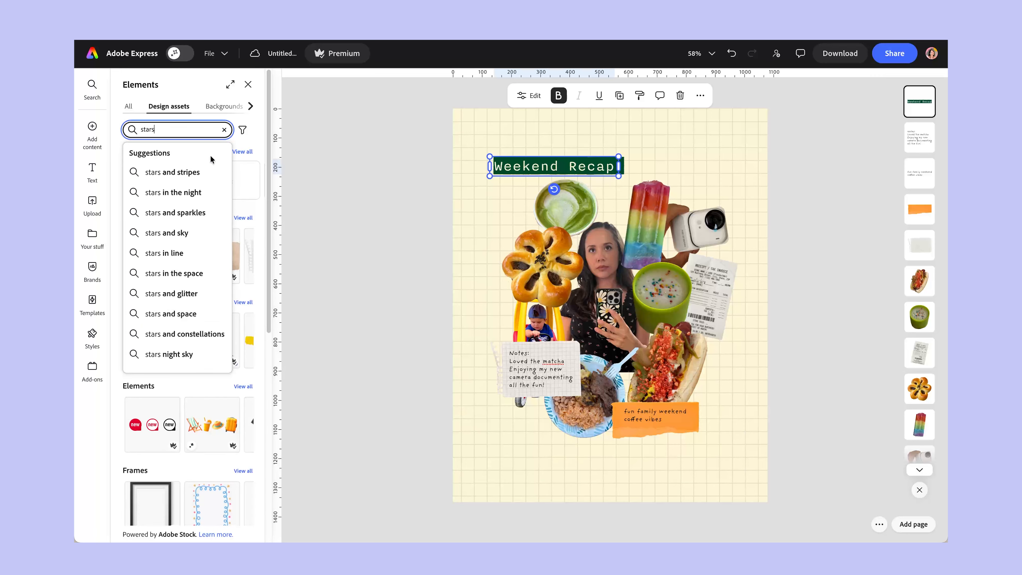
key(Return)
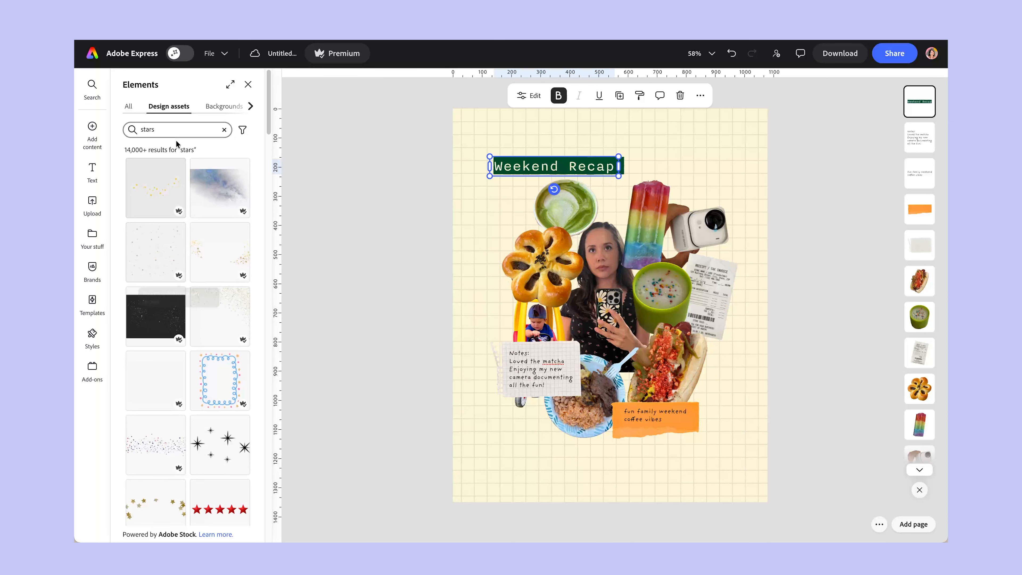
scroll(197, 157, down, 5)
scroll(196, 157, down, 10)
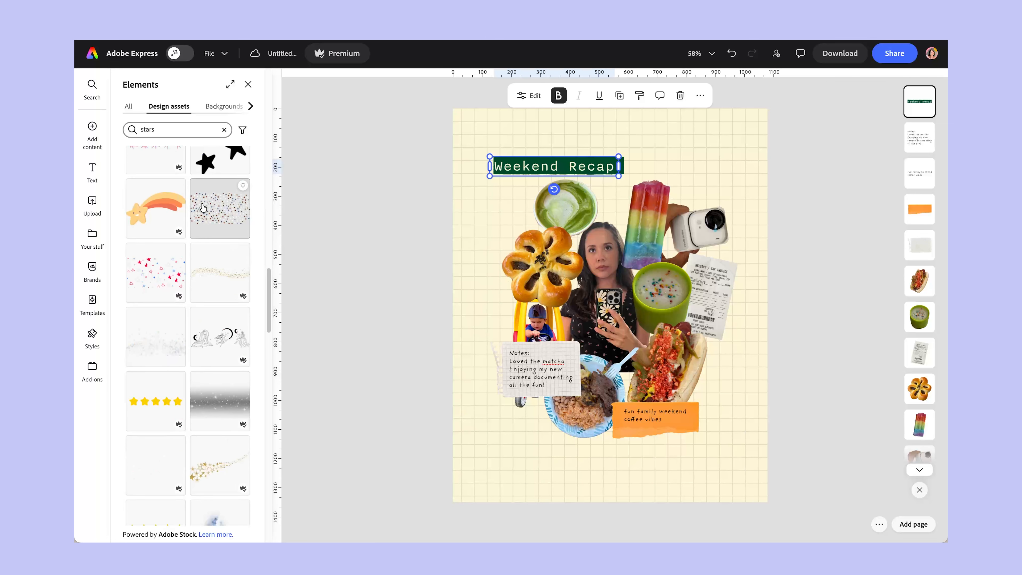
click(195, 132)
text(metal)
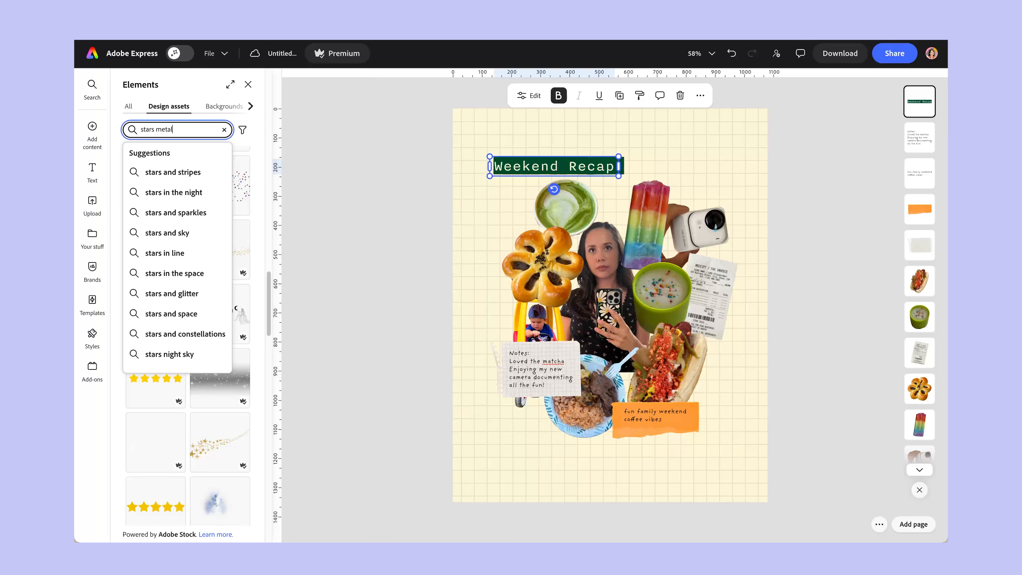
key(Return)
scroll(220, 358, down, 4)
scroll(221, 358, down, 5)
Add the silver four-pointed star, scale it down and place it between the green latte and the flower-shaped pastry.
click(220, 169)
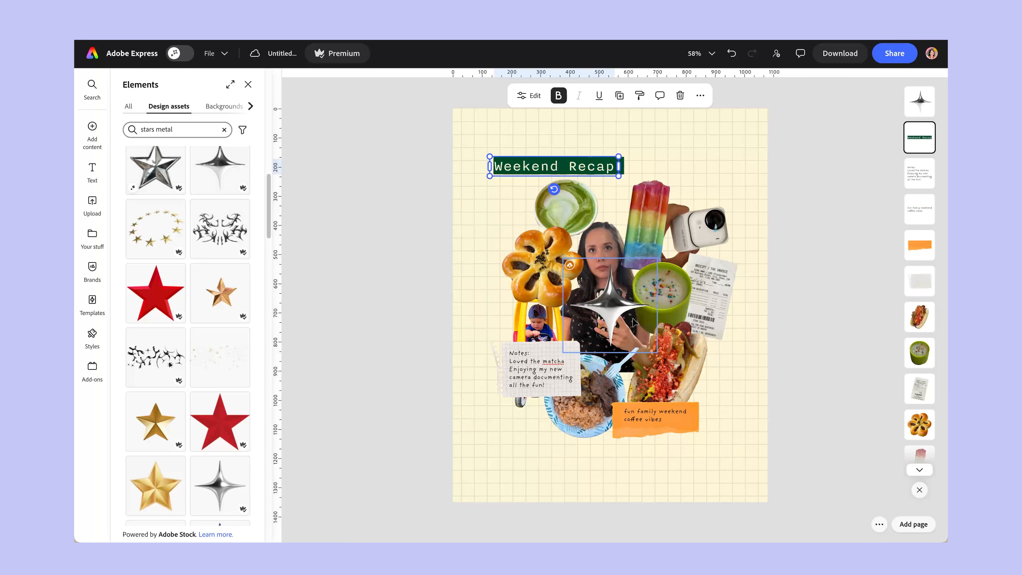
drag(614, 304, 519, 239)
drag(563, 192, 520, 214)
Add the pair of silver stars from the metal star assets and place it, scaled down and tilted, beside the hot dog.
mouse_move(98, 137)
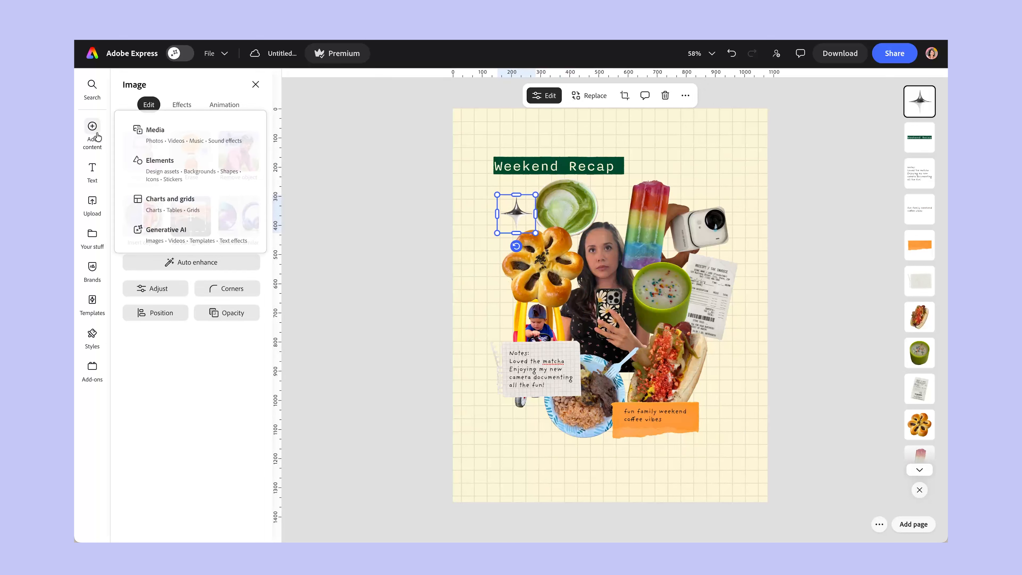
click(157, 160)
scroll(229, 321, down, 5)
scroll(229, 321, down, 10)
click(155, 245)
drag(612, 320, 681, 368)
drag(726, 309, 721, 384)
click(791, 389)
Delete the four-pointed star and place a duplicate of the star pair, cropped to one star, beside the green latte.
click(516, 214)
key(Delete)
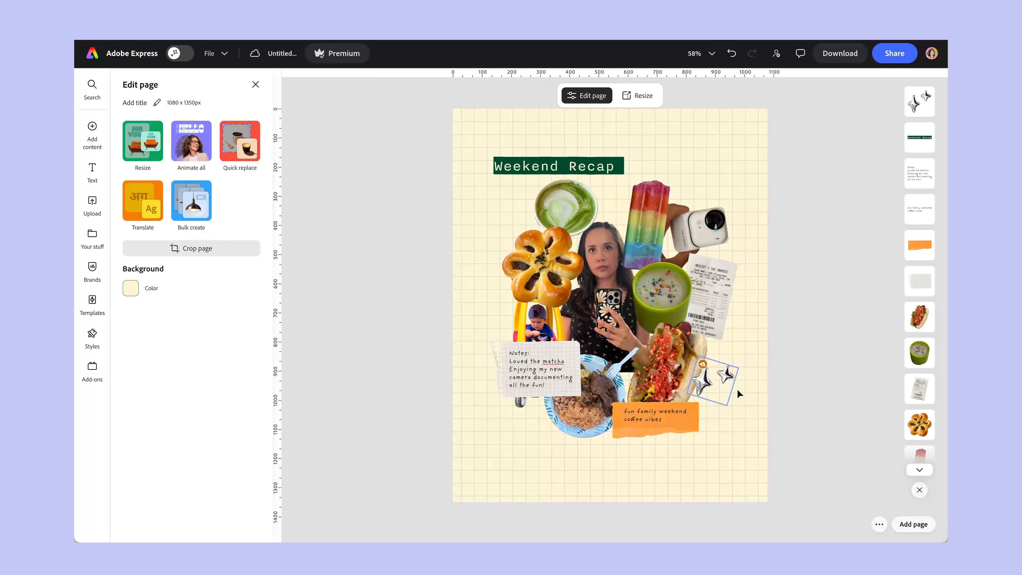
key(ctrl+z)
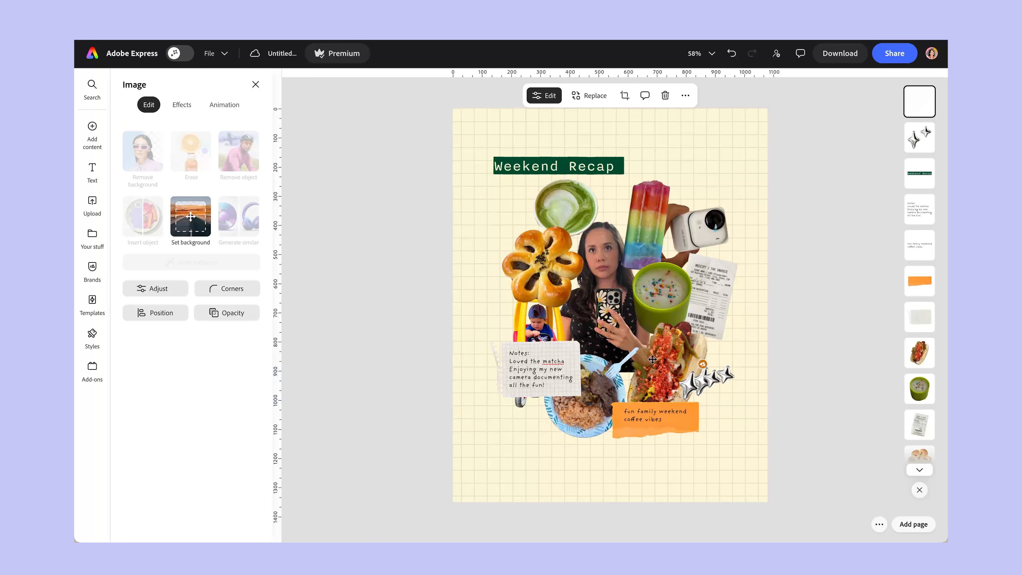
mouse_move(508, 217)
mouse_down()
mouse_move(538, 226)
mouse_move(507, 208)
mouse_move(519, 228)
mouse_move(509, 212)
mouse_up()
click(482, 196)
click(827, 315)
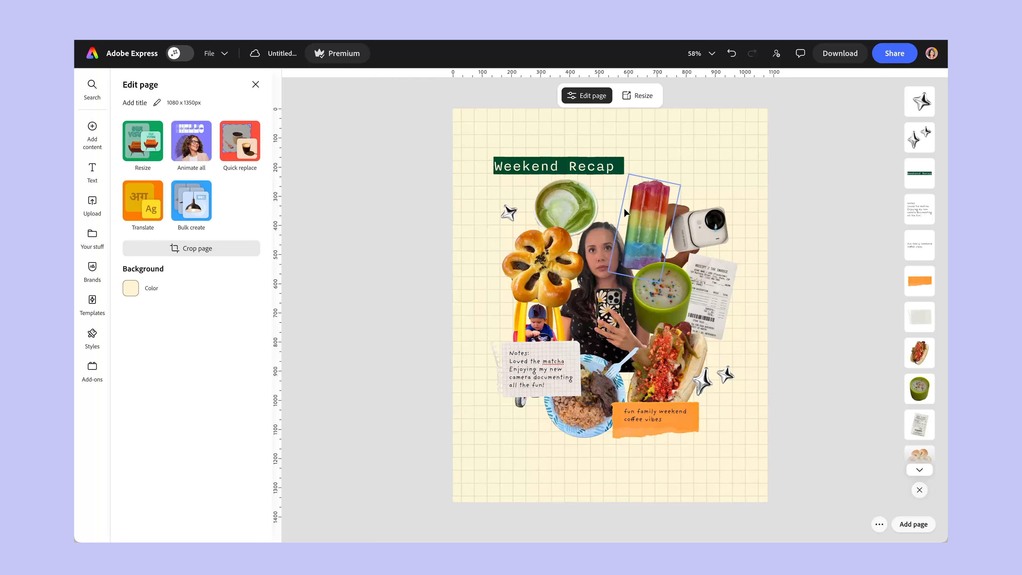
Search the design assets for "clip" and add the purple binder clip to the page.
click(92, 128)
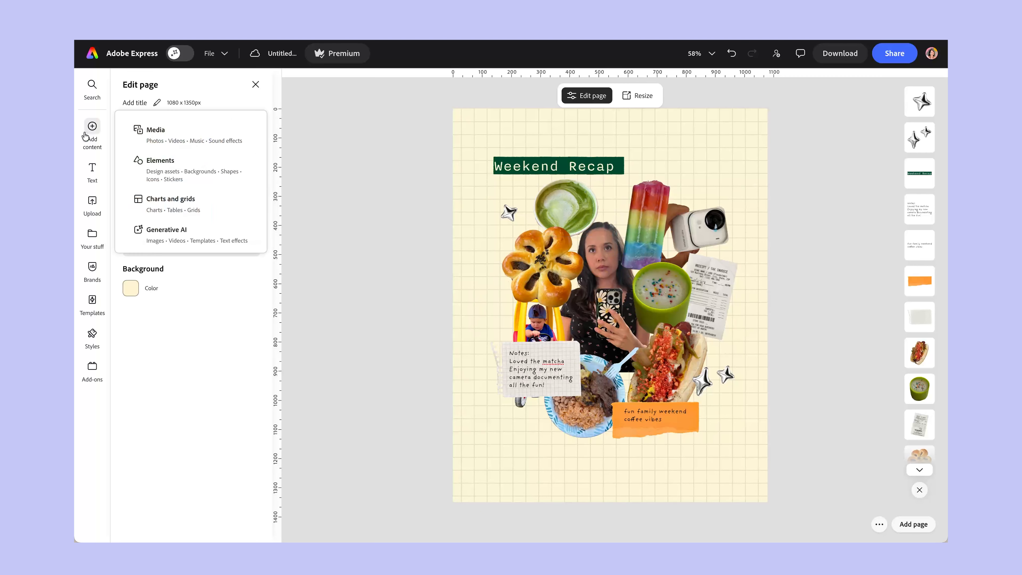
click(146, 160)
double_click(193, 132)
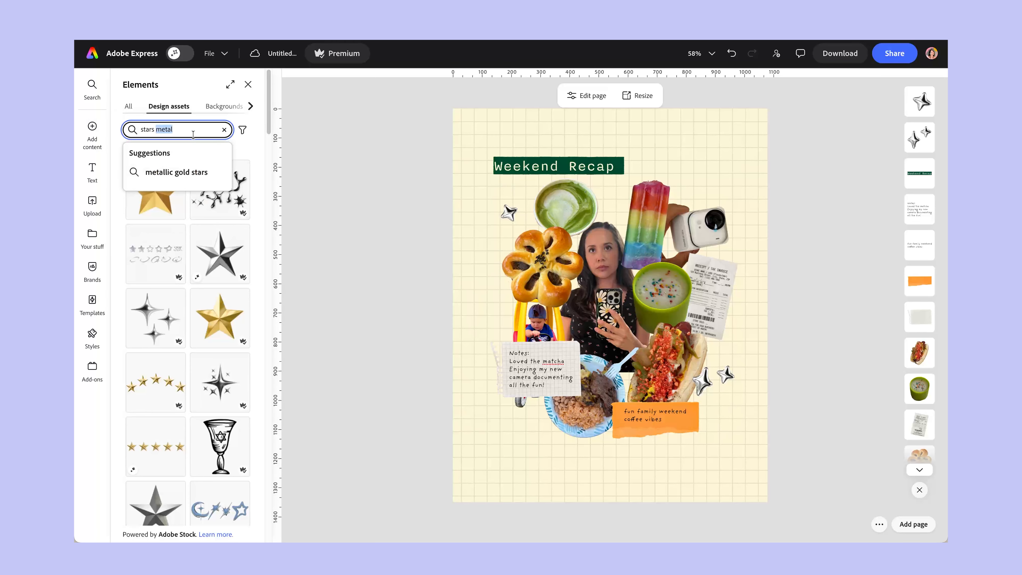
key(BackSpace)
key(BackSpace)
key(BackSpace)
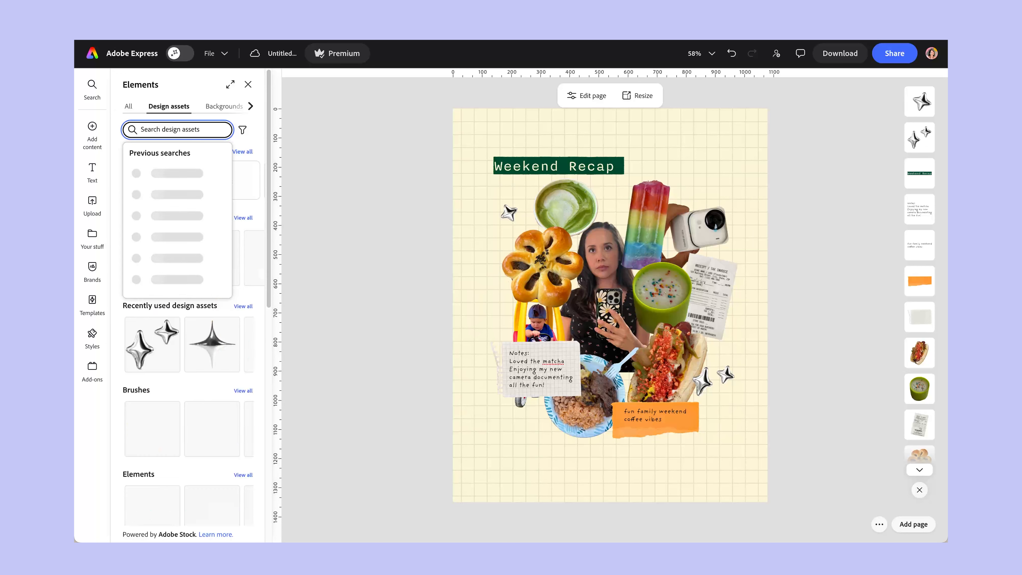
text(clips)
key(BackSpace)
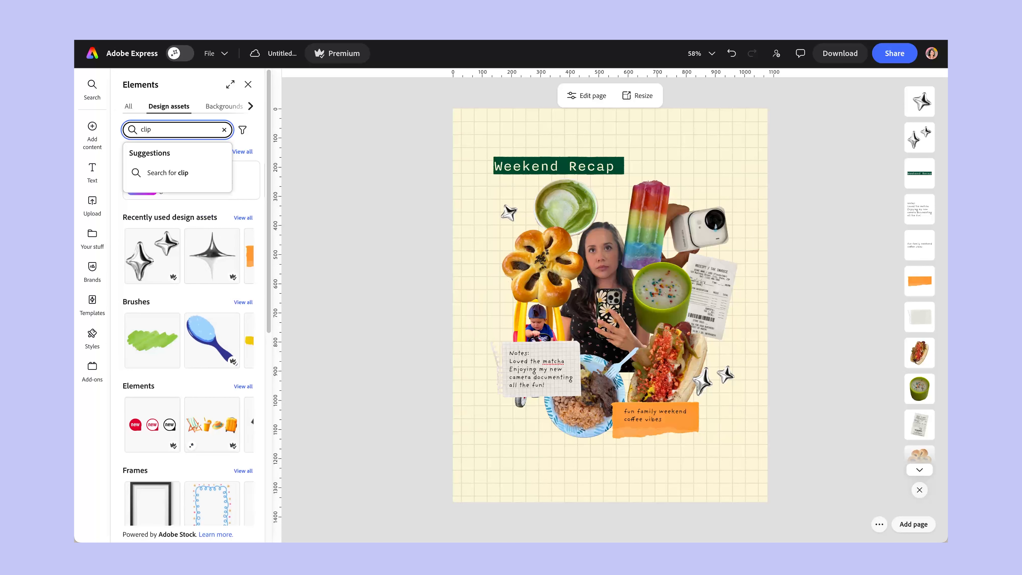
key(Return)
scroll(189, 255, down, 3)
click(220, 303)
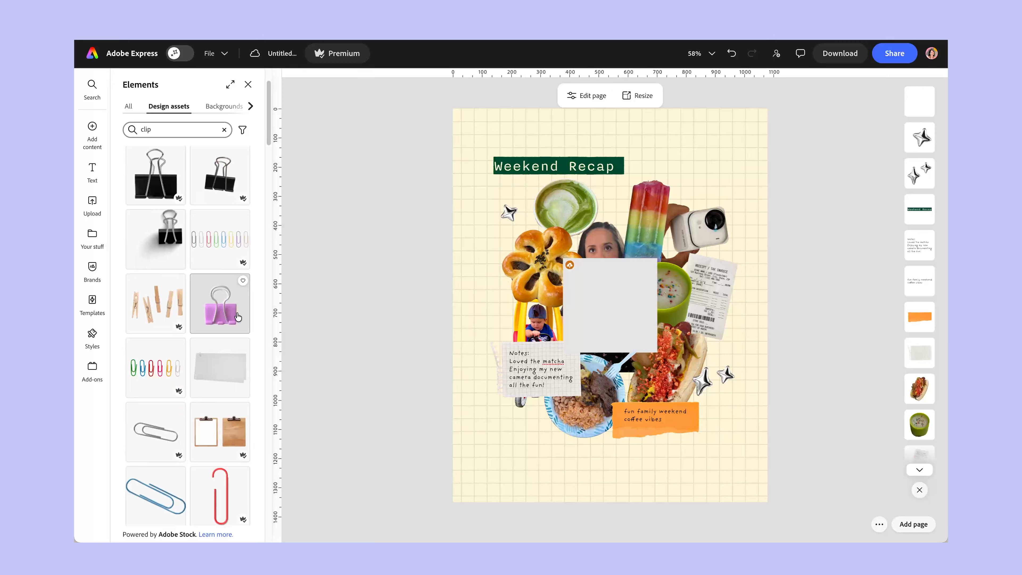
Try positioning the purple binder clip among the cutouts, and remove it from the collage.
drag(655, 172, 620, 206)
drag(591, 280, 578, 278)
drag(590, 246, 577, 205)
click(663, 197)
click(616, 211)
click(685, 177)
Move the green latte cutout closer to the popsicle and reorder its layer behind the selfie.
drag(601, 223, 610, 227)
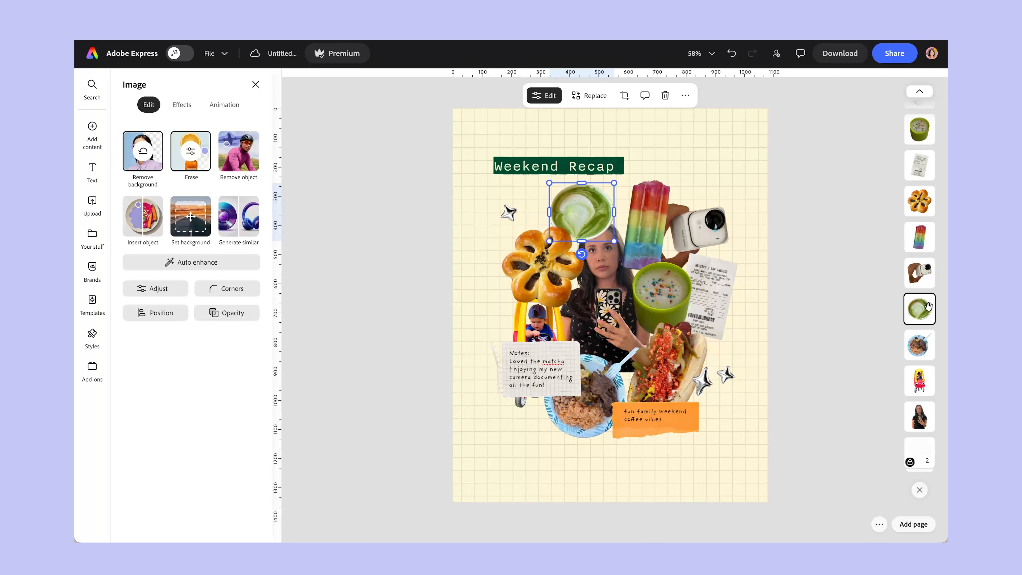
drag(927, 306, 921, 419)
click(825, 196)
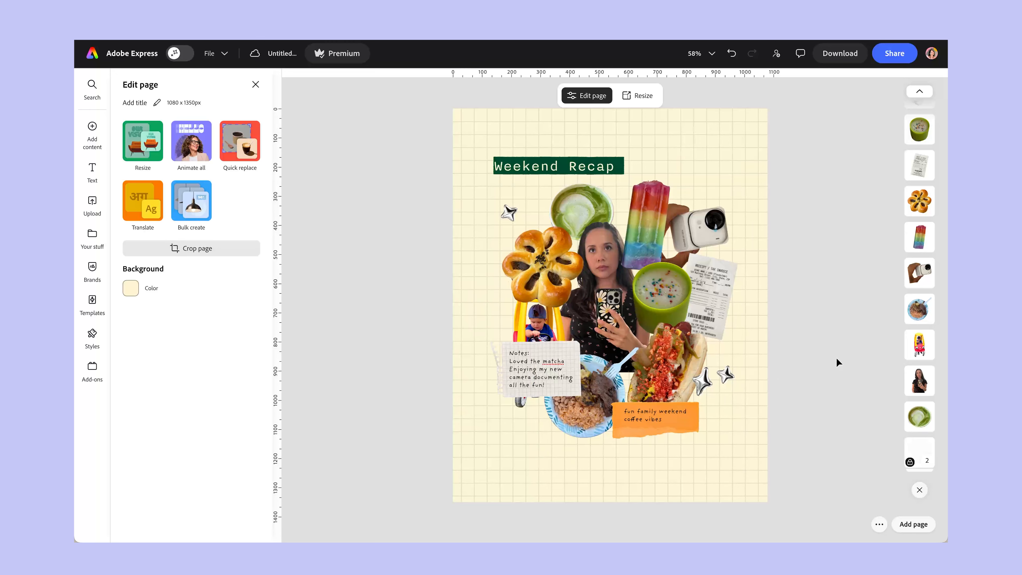
Apply the Portrait Photoshop filter to the rainbow popsicle and the hand-held camera cutouts.
click(662, 236)
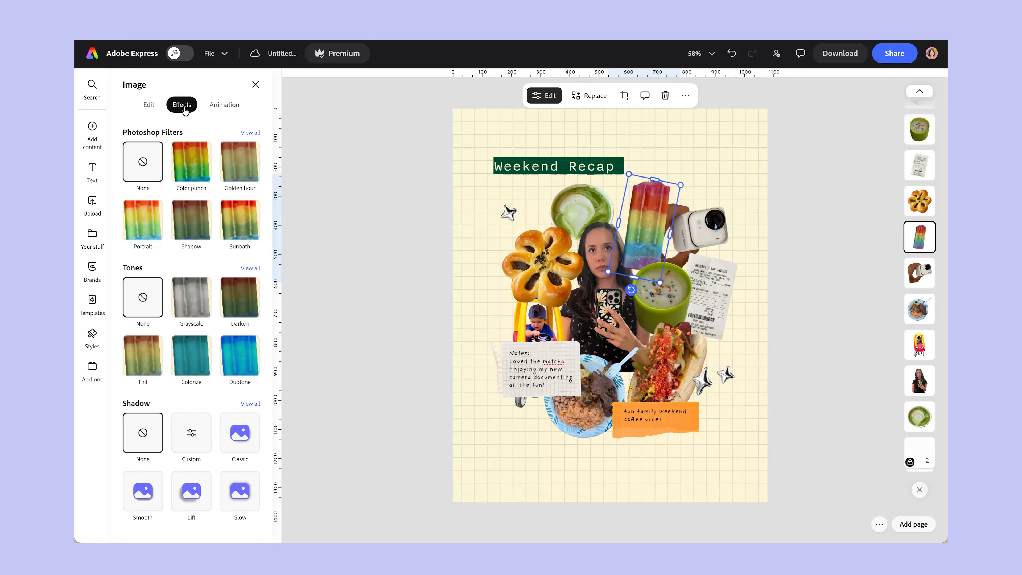
click(143, 226)
click(700, 233)
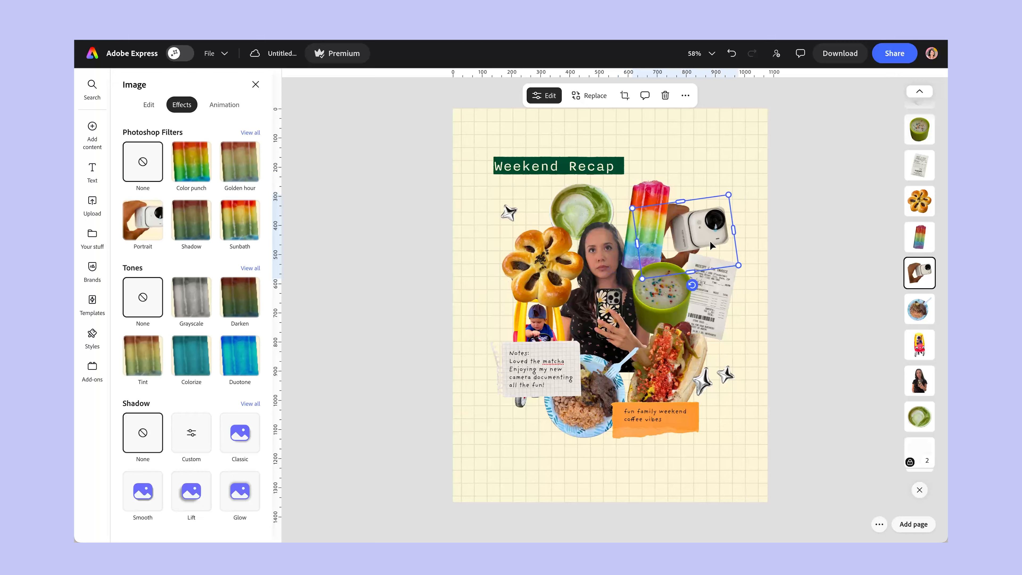
click(145, 224)
Apply the Portrait filter to the green cup with sprinkles and the flower-shaped pastry.
click(667, 294)
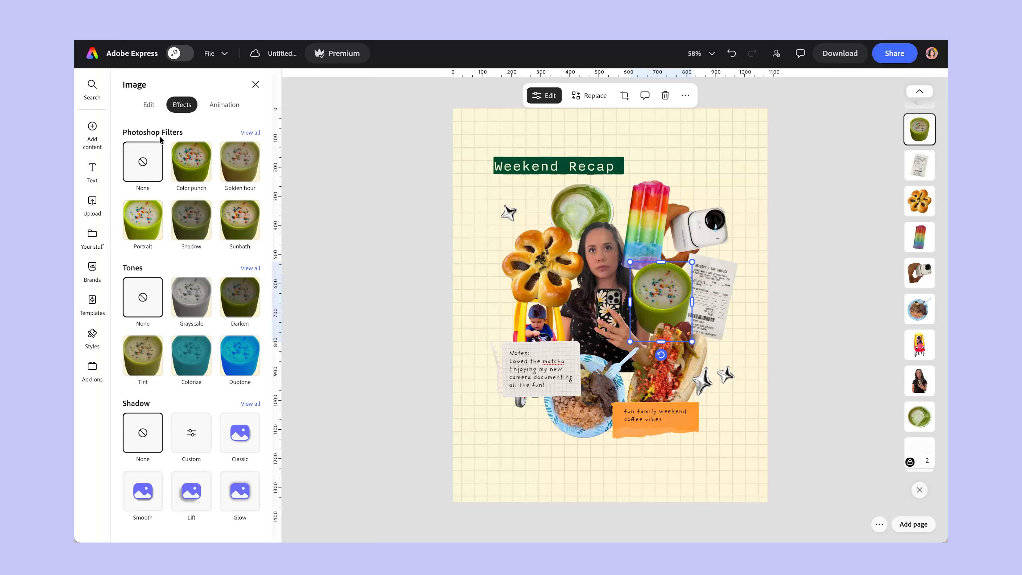
click(149, 104)
click(184, 104)
click(145, 218)
click(541, 282)
click(149, 242)
Give the food bowl, hot dog, selfie and green latte cutouts the Portrait filter as well.
click(583, 403)
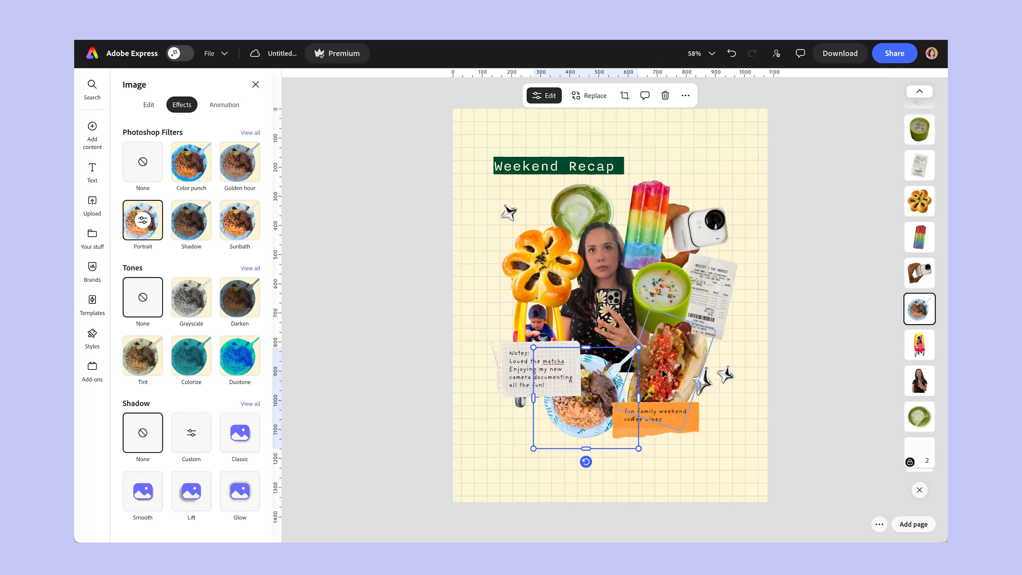
click(627, 346)
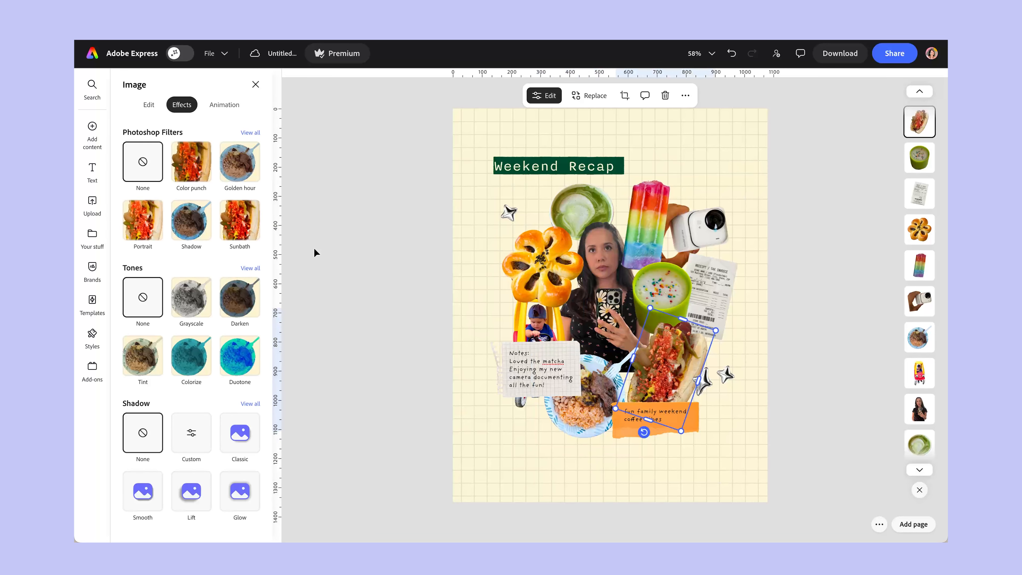
click(159, 246)
click(575, 192)
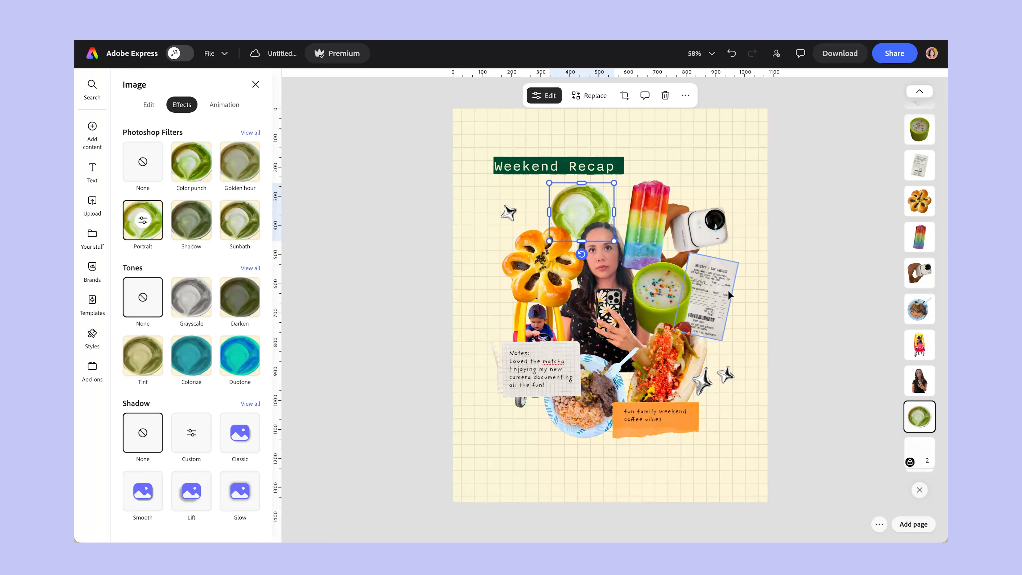
click(794, 342)
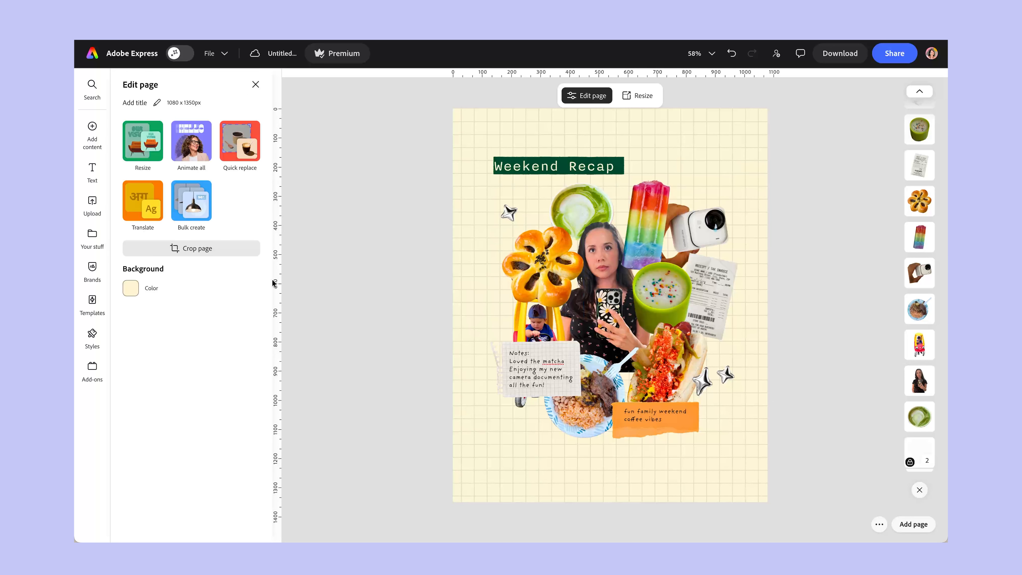
Search the design assets for "texture paper".
click(92, 135)
click(159, 160)
text(clip)
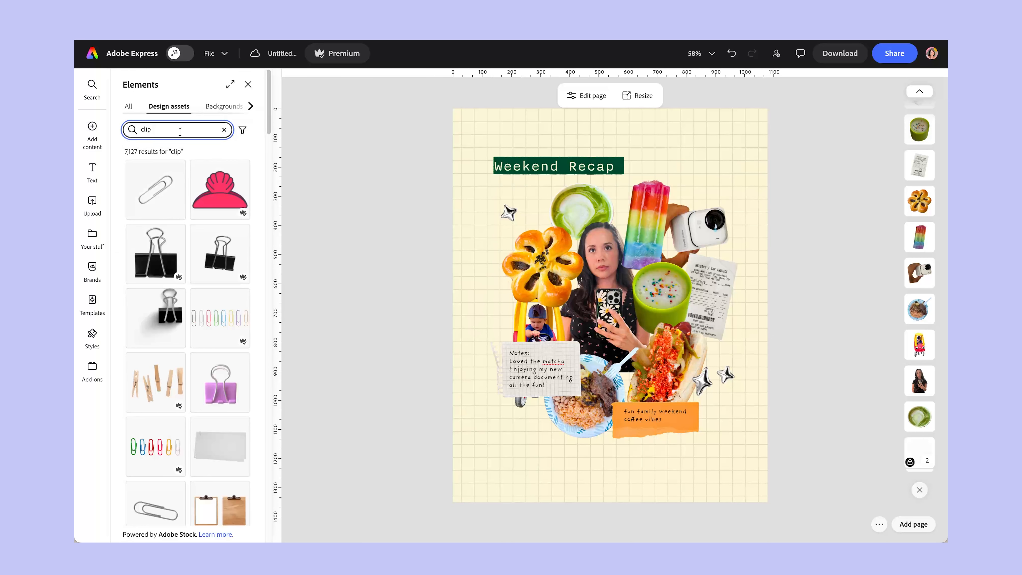
key(BackSpace)
key(BackSpace)
key(BackSpace)
key(BackSpace)
text(textjre\\)
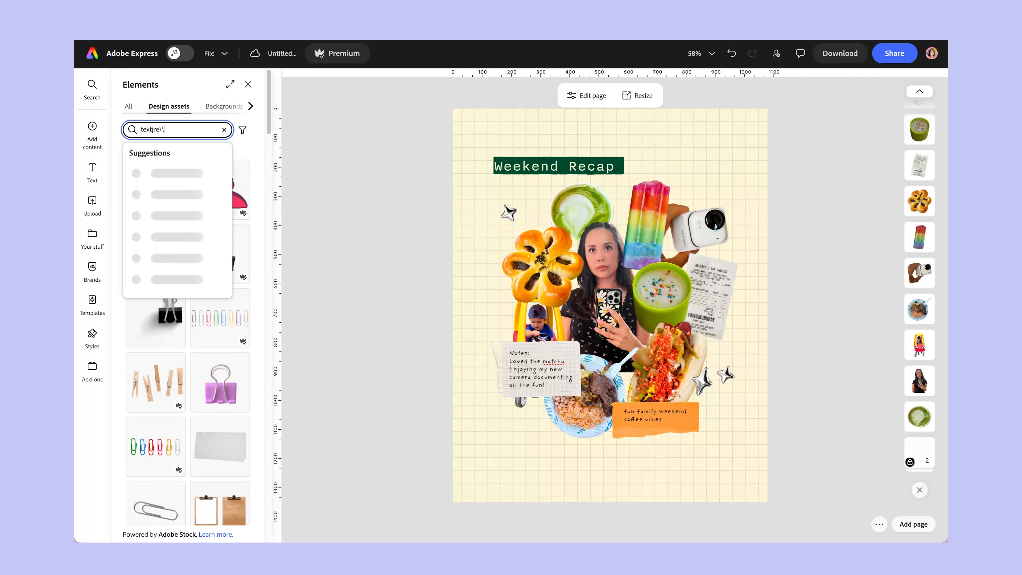
key(BackSpace)
key(BackSpace)
key(BackSpace)
key(BackSpace)
key(BackSpace)
text(ure p)
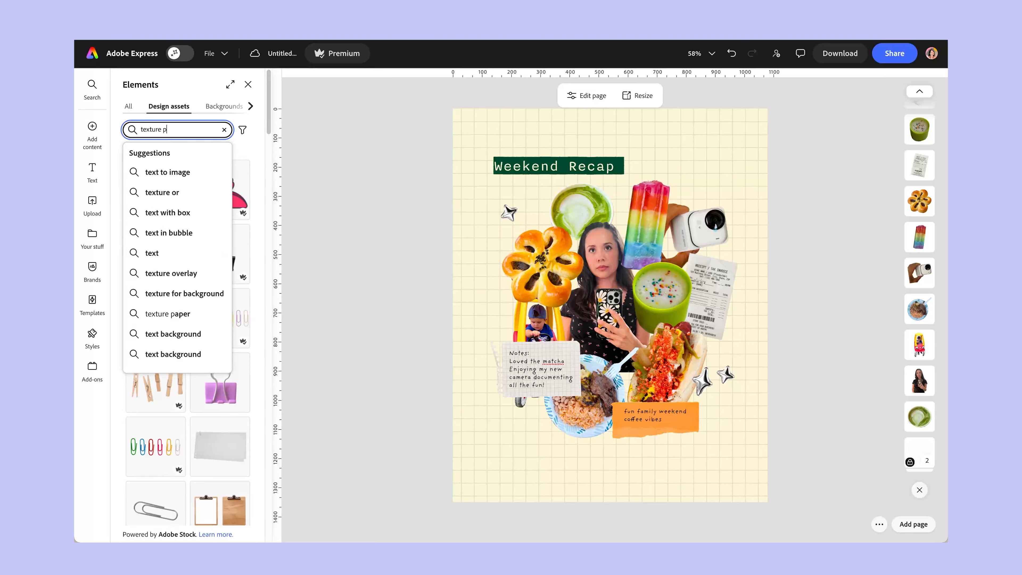
key(Return)
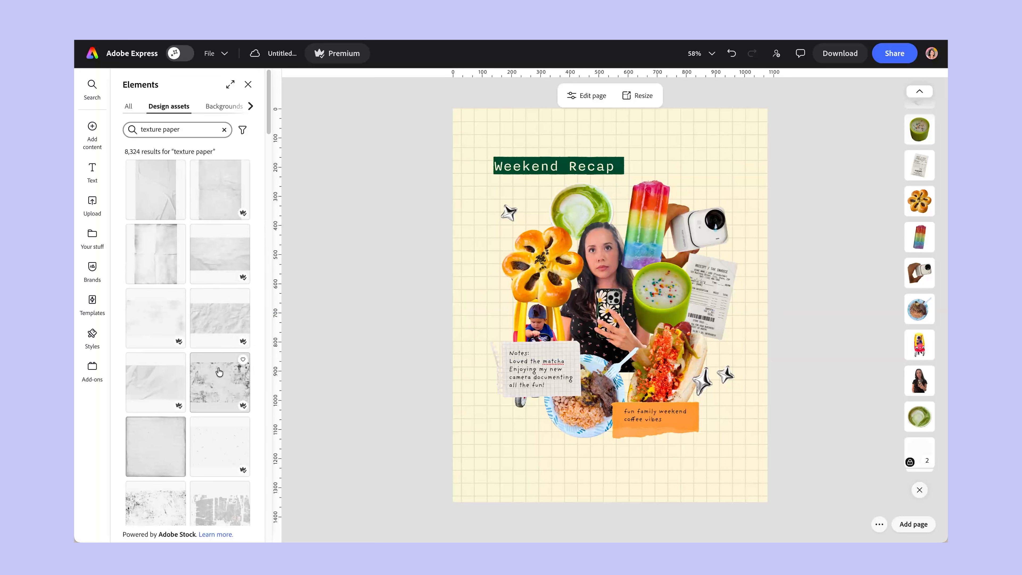
Cover the whole page with a wrinkled paper texture from the results and set its opacity to 44%.
scroll(219, 373, down, 5)
scroll(219, 374, down, 10)
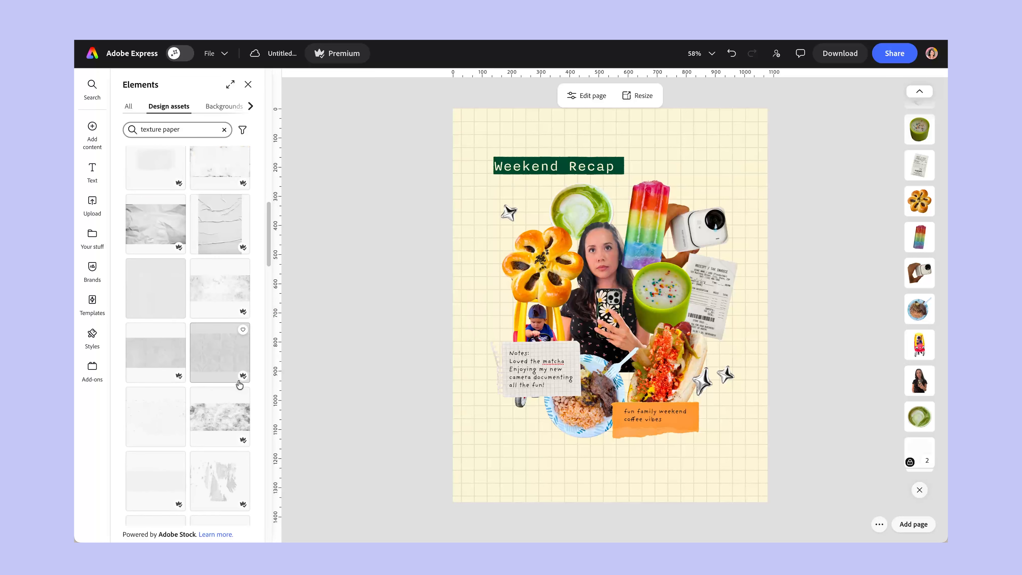
scroll(239, 384, down, 8)
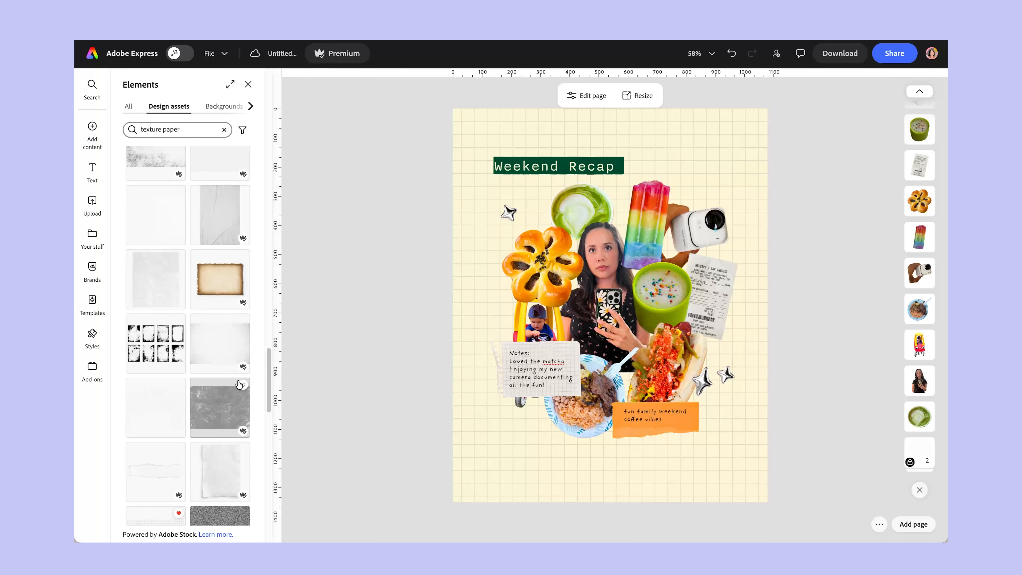
scroll(239, 384, up, 20)
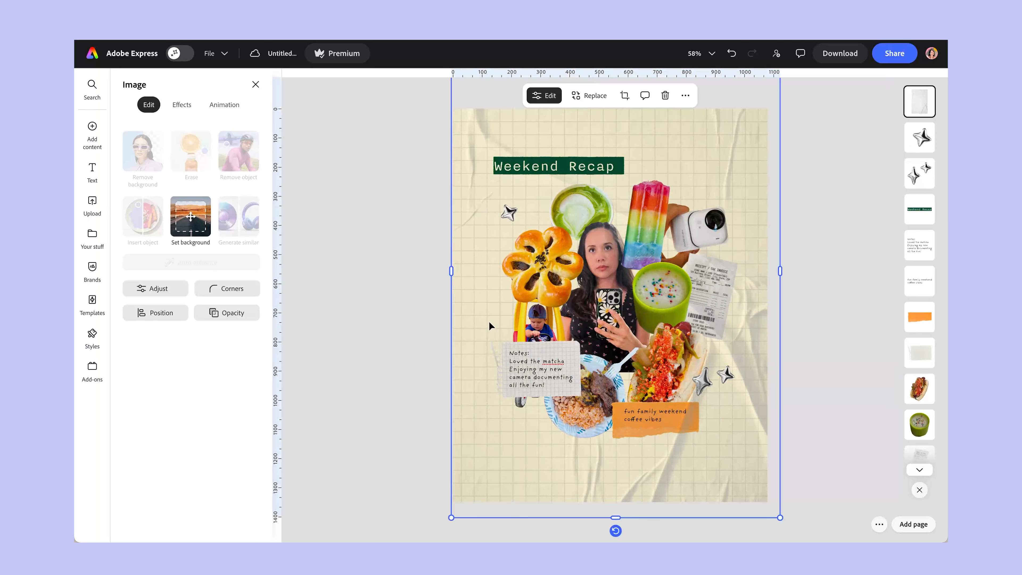
click(212, 317)
drag(269, 356, 243, 355)
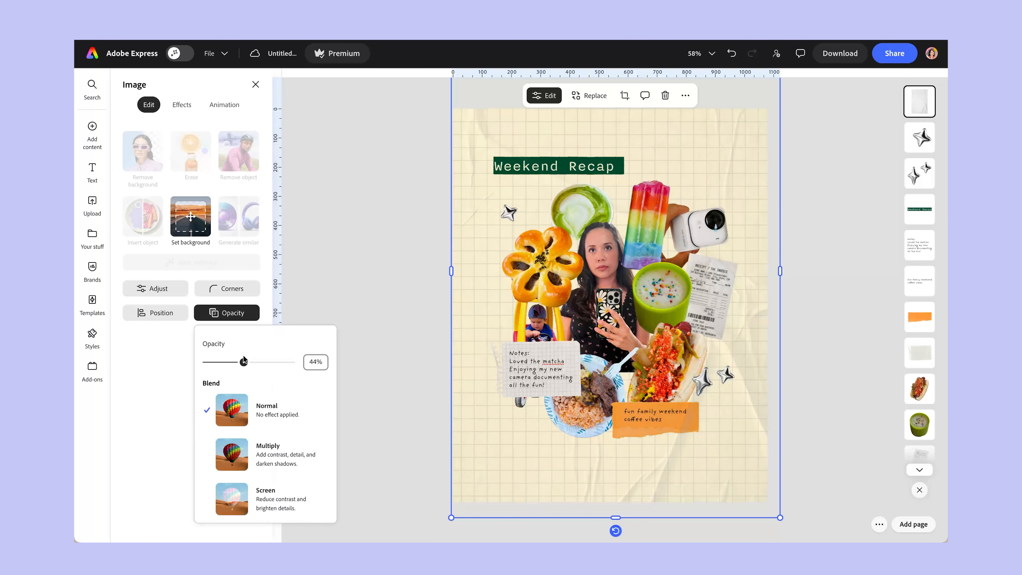
click(312, 257)
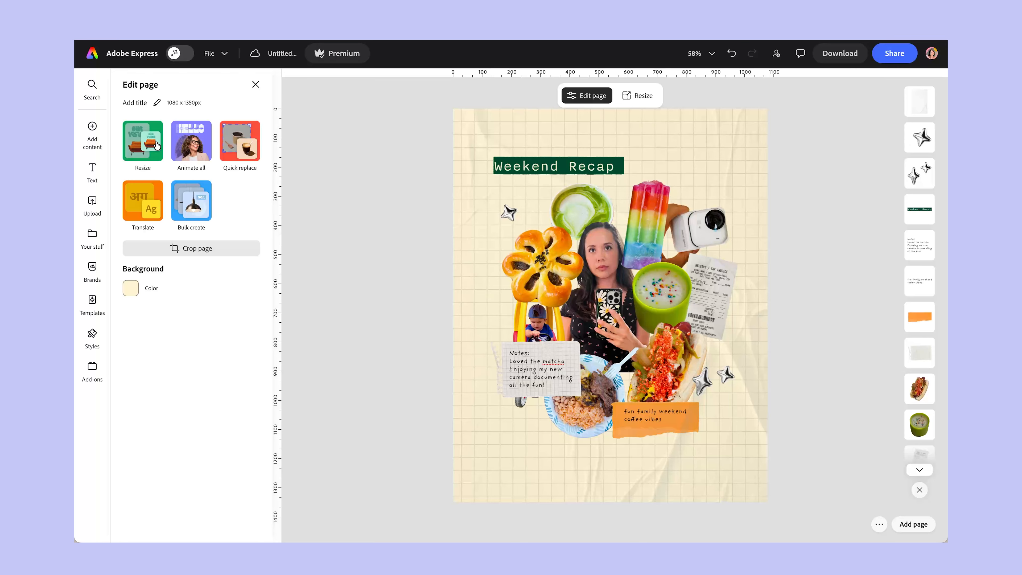
Draw a freehand solid pink outline with a border thickness of 56 around the whole cluster of cutouts.
mouse_move(94, 131)
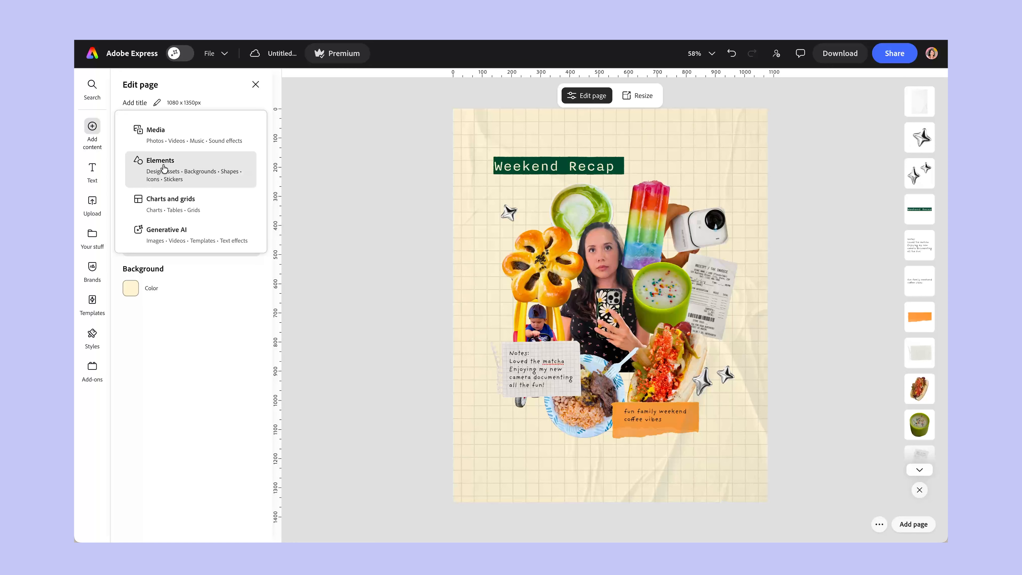
click(177, 168)
click(250, 107)
click(171, 110)
click(184, 131)
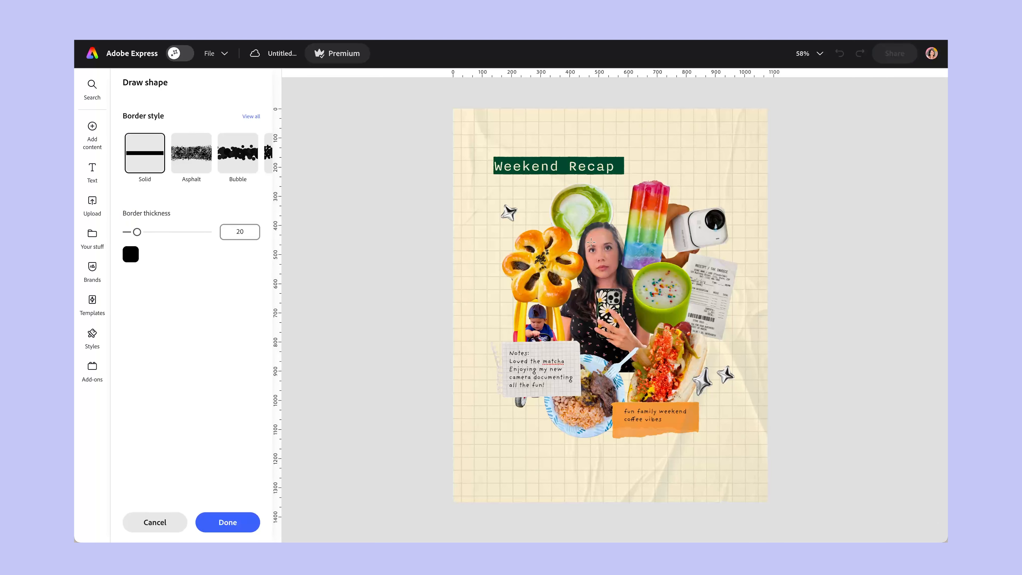
click(131, 253)
click(164, 277)
click(578, 190)
drag(143, 234, 157, 231)
mouse_move(533, 228)
mouse_down()
mouse_move(499, 264)
mouse_move(512, 315)
mouse_move(509, 351)
mouse_move(490, 353)
mouse_move(492, 389)
mouse_move(513, 406)
mouse_move(541, 398)
mouse_move(568, 433)
mouse_move(631, 441)
mouse_move(709, 427)
mouse_move(692, 397)
mouse_move(739, 282)
mouse_move(736, 259)
mouse_move(689, 254)
mouse_move(734, 233)
mouse_move(613, 212)
mouse_move(605, 196)
mouse_move(572, 188)
mouse_up()
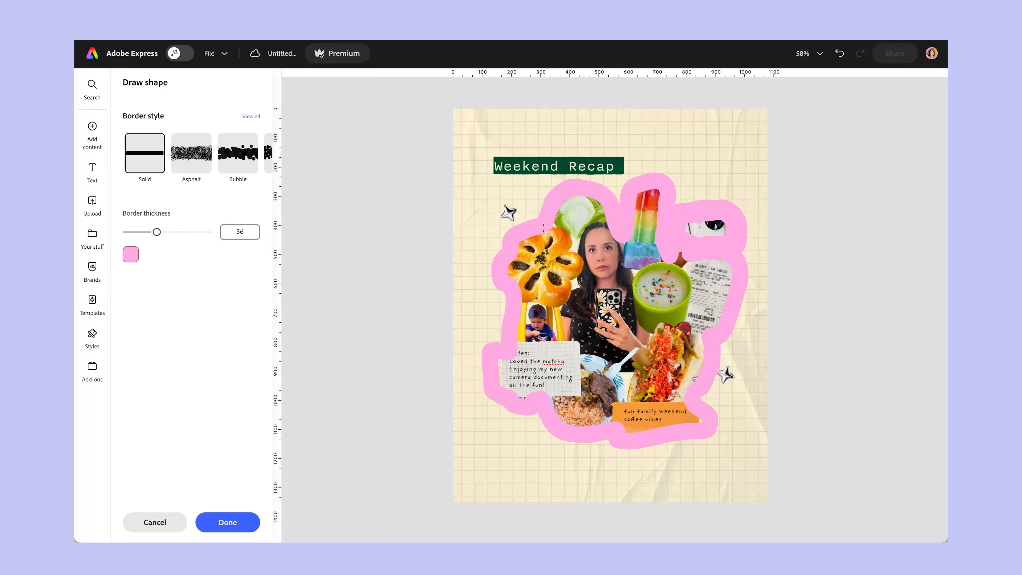
Set the pink outline's thickness to 82, finish the drawing and move its layer beneath all the cutouts.
drag(160, 235, 172, 235)
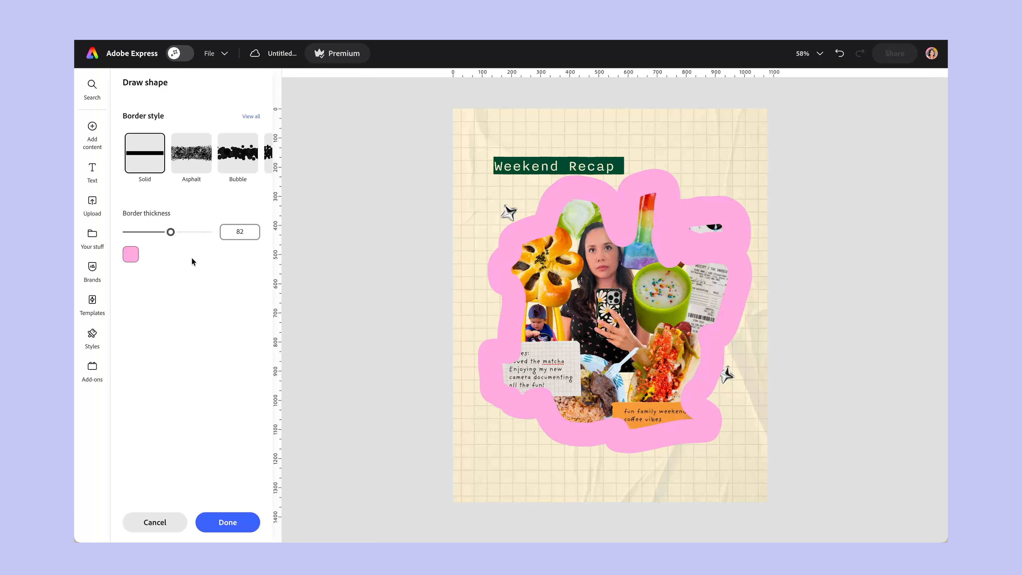
click(220, 523)
mouse_move(919, 101)
mouse_down()
mouse_move(940, 487)
mouse_move(922, 476)
mouse_move(934, 440)
mouse_move(921, 526)
mouse_move(921, 340)
mouse_move(922, 437)
mouse_move(921, 392)
mouse_up()
click(852, 399)
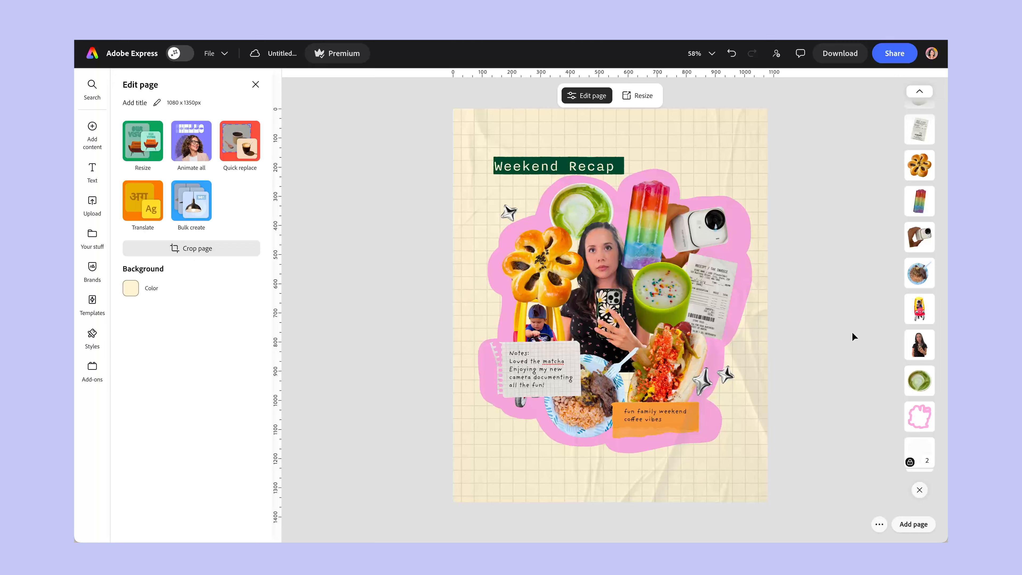
Examine the PNG download options and the Instagram post scheduling form, closing the form without scheduling.
click(842, 54)
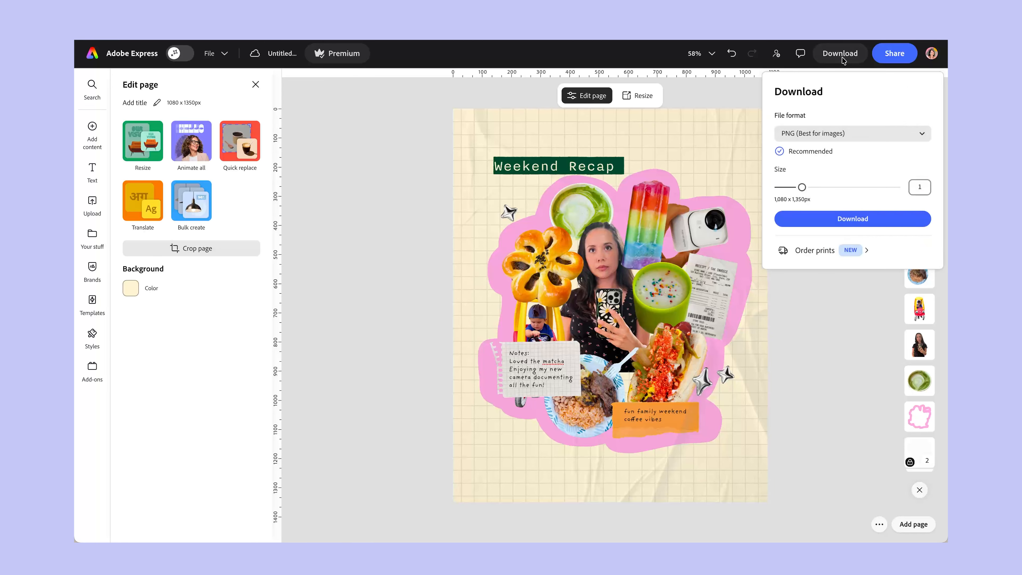
click(843, 221)
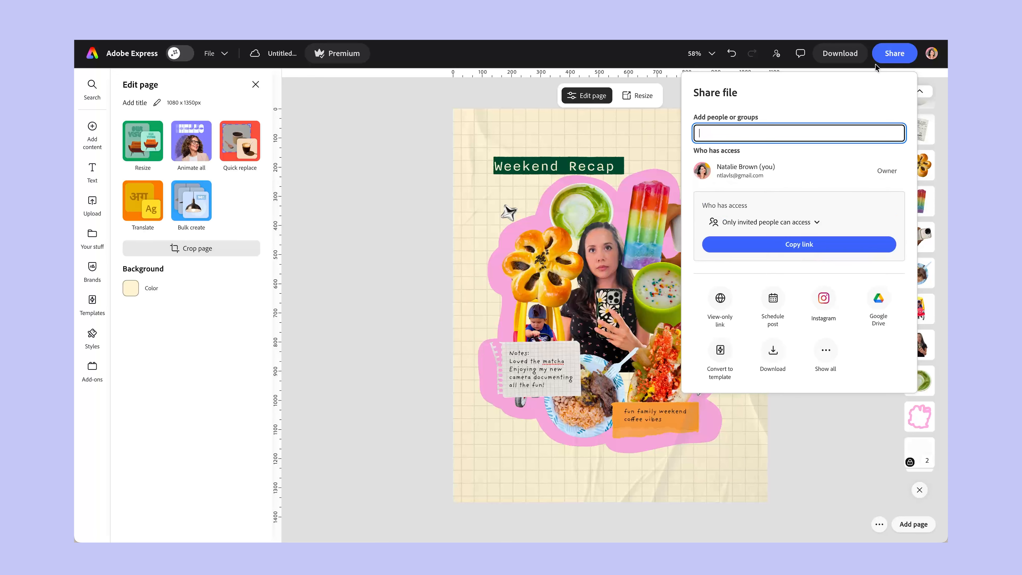
click(769, 311)
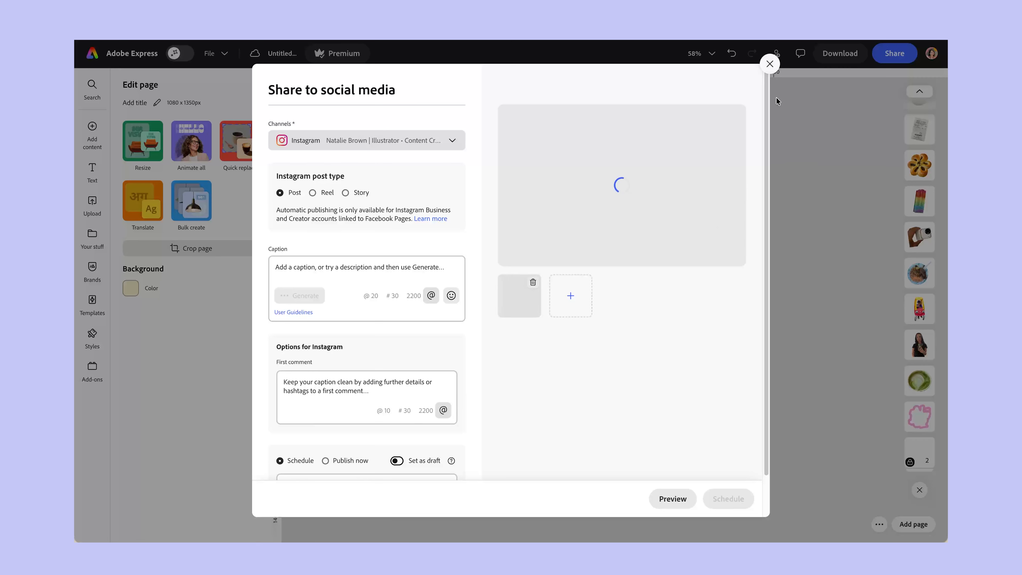
click(772, 64)
click(741, 111)
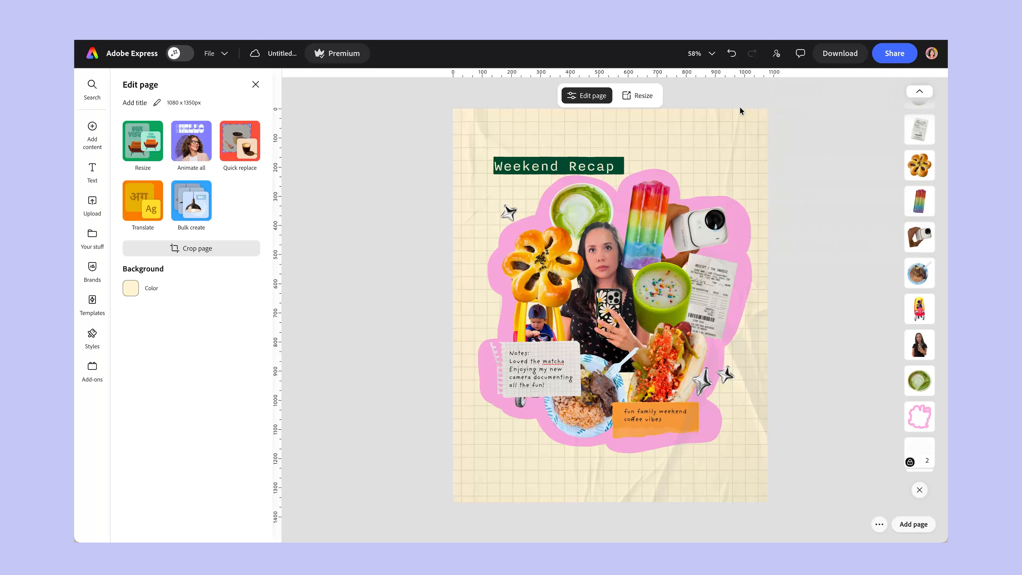